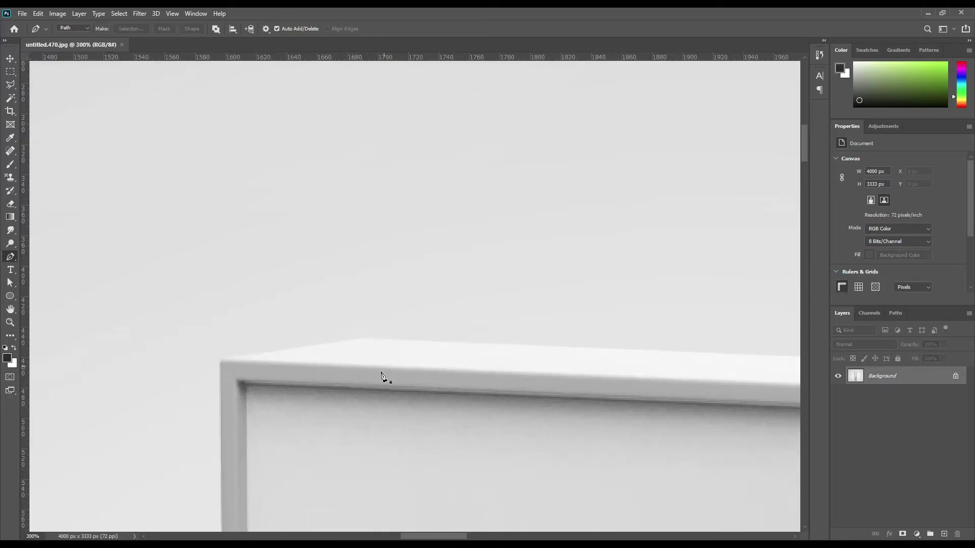
# - Trace a pen path from the kiosk's top-left corner down its left edge and around the base's left and front corners
pyautogui.click(229, 363)
pyautogui.scroll(1, 382, 413)
pyautogui.moveTo(382, 412); pyautogui.dragTo(444, 243)
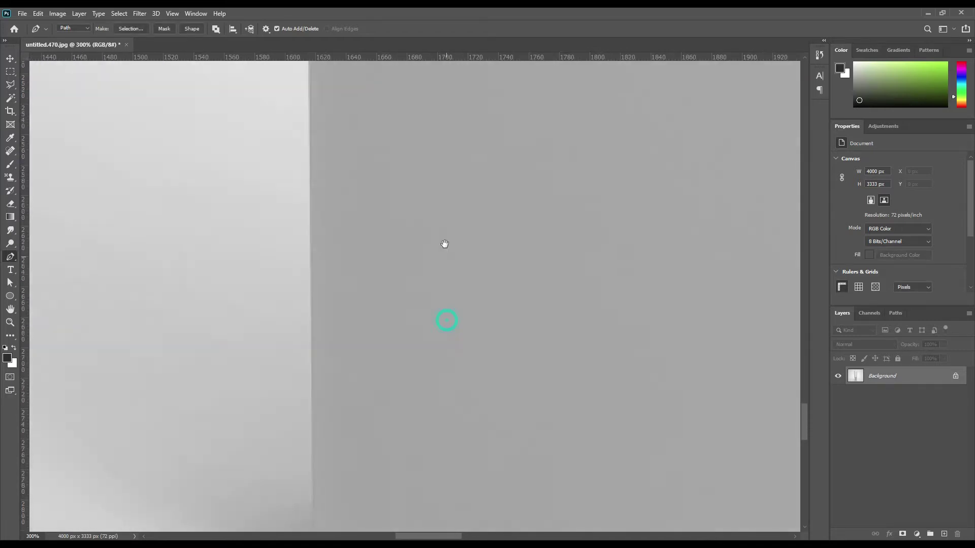
pyautogui.click(316, 304)
pyautogui.click(309, 318)
pyautogui.scroll(-3, 305, 319)
pyautogui.hscroll(-4, 305, 319)
pyautogui.click(270, 309)
pyautogui.click(263, 321)
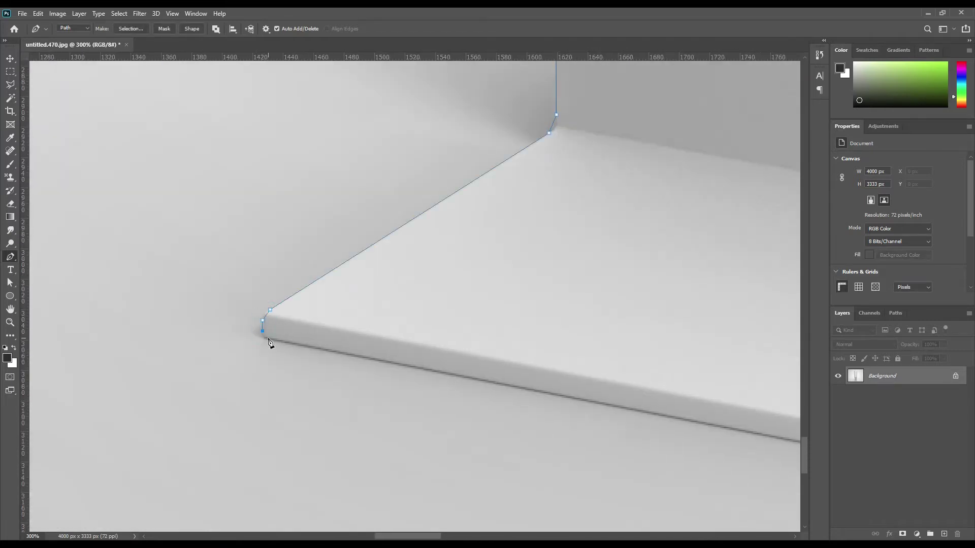
pyautogui.hscroll(5, 266, 337)
pyautogui.scroll(-2, 266, 337)
pyautogui.click(282, 366)
# - Continue the path around the base's right corner, up the kiosk's right edge and along its top, closing it at the starting point
pyautogui.hscroll(2, 352, 392)
pyautogui.scroll(2, 353, 392)
pyautogui.click(506, 252)
pyautogui.click(510, 228)
pyautogui.click(275, 186)
pyautogui.scroll(5, 457, 386)
pyautogui.hscroll(-2, 457, 386)
pyautogui.click(446, 351)
pyautogui.scroll(2, 445, 354)
pyautogui.hscroll(-8, 445, 354)
pyautogui.click(454, 364)
pyautogui.click(423, 366)
pyautogui.click(309, 382)
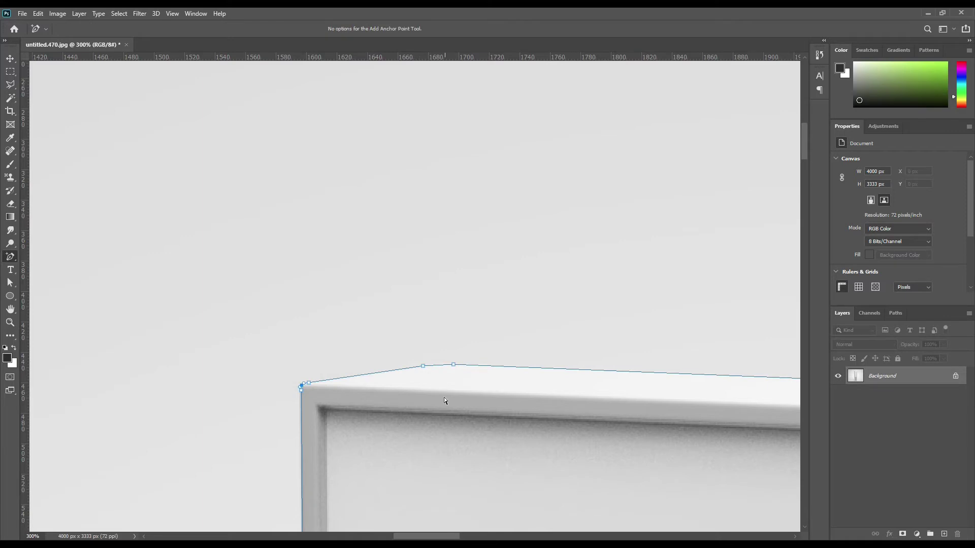
# - Add anchor points to round the path at the corners of the kiosk's top and base
pyautogui.scroll(-15, 407, 435)
pyautogui.hscroll(-1, 446, 392)
pyautogui.scroll(-5, 416, 360)
pyautogui.hscroll(-3, 451, 409)
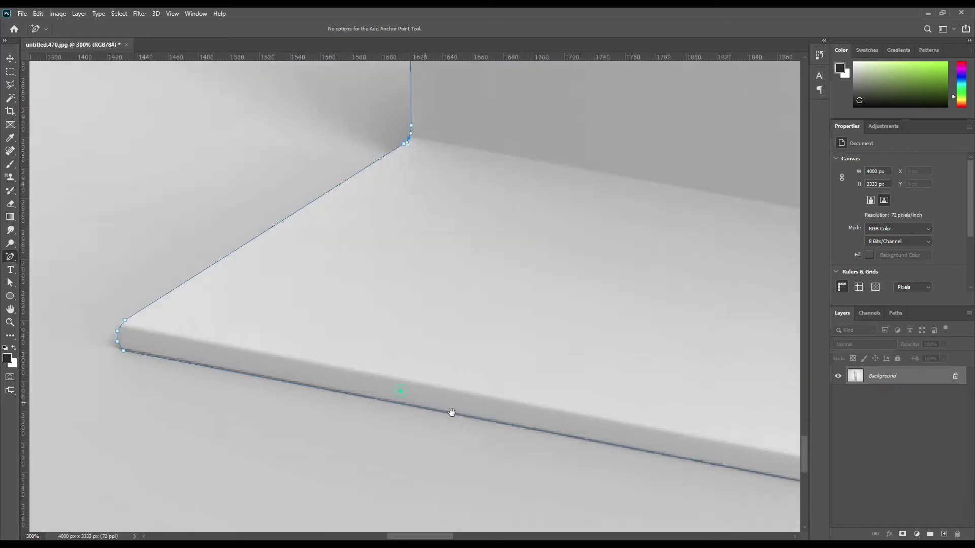
pyautogui.hscroll(10, 441, 341)
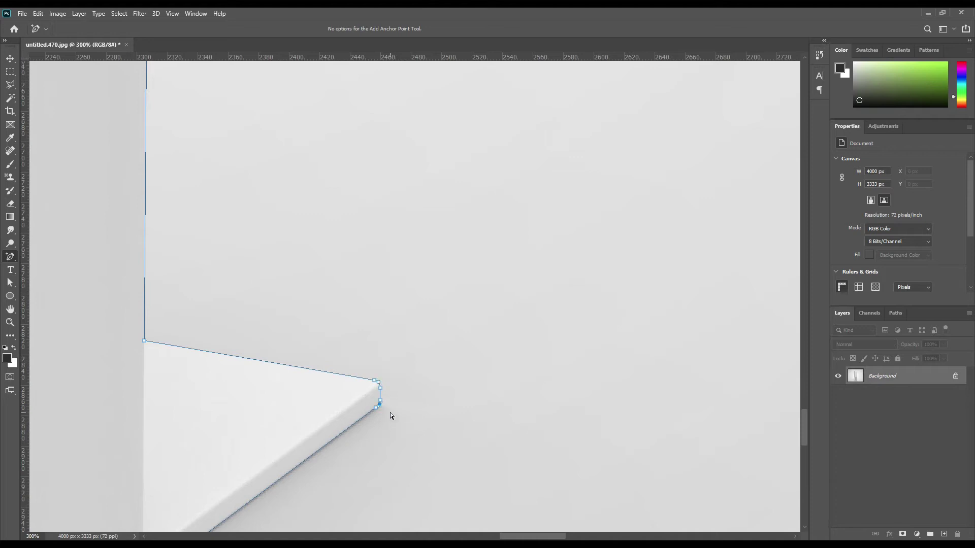
pyautogui.scroll(15, 393, 401)
pyautogui.hscroll(-3, 555, 322)
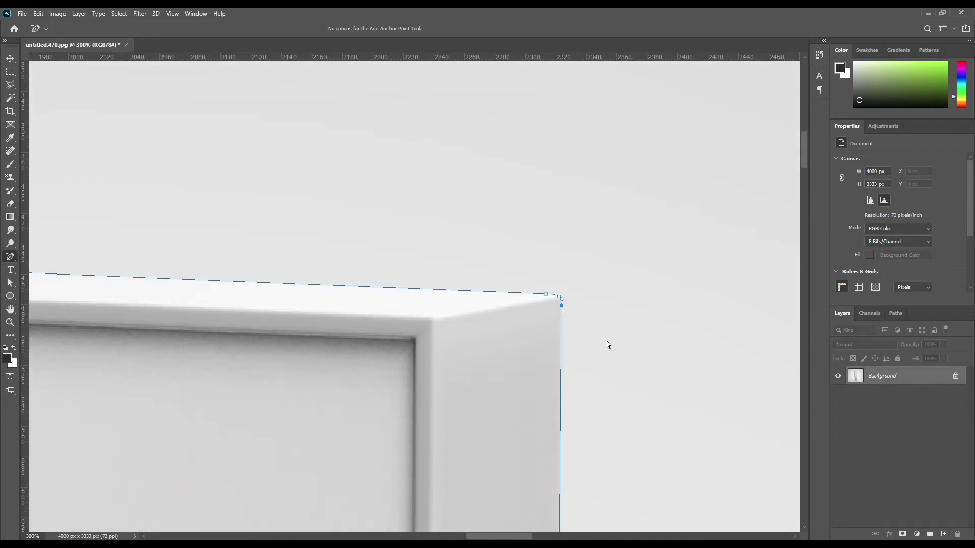
pyautogui.hotkey('ctrl', '0')
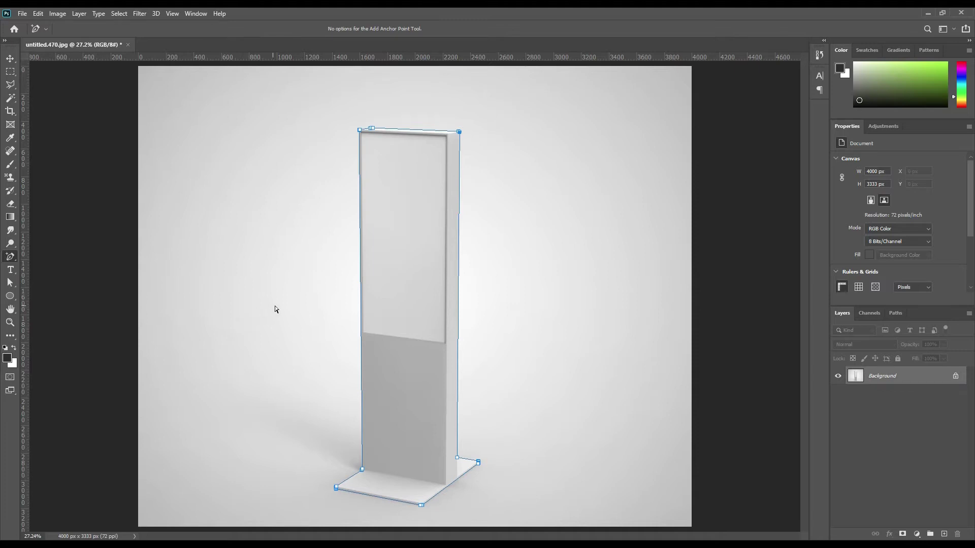
# - Convert the kiosk path into a new selection with 0 px feather and copy the kiosk onto its own layer
pyautogui.rightClick(400, 231)
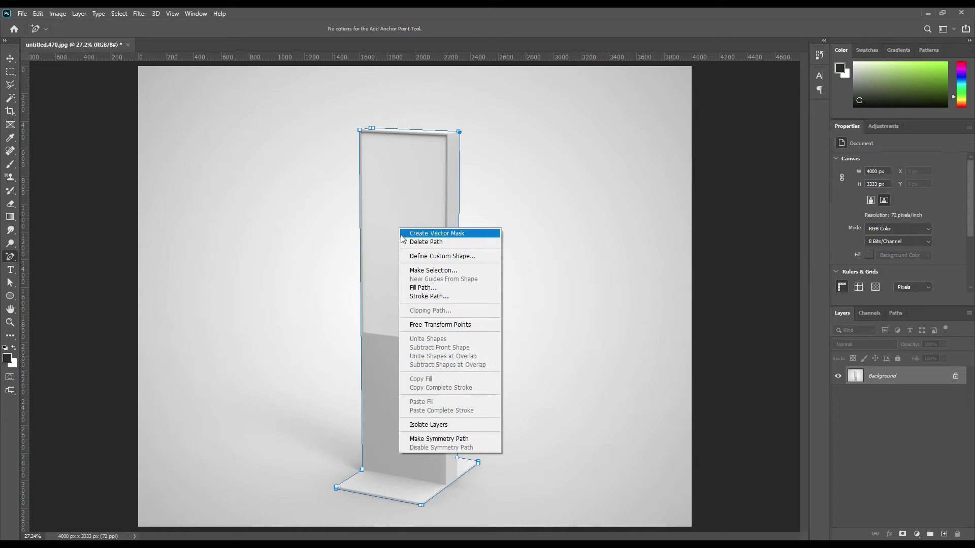
pyautogui.click(435, 271)
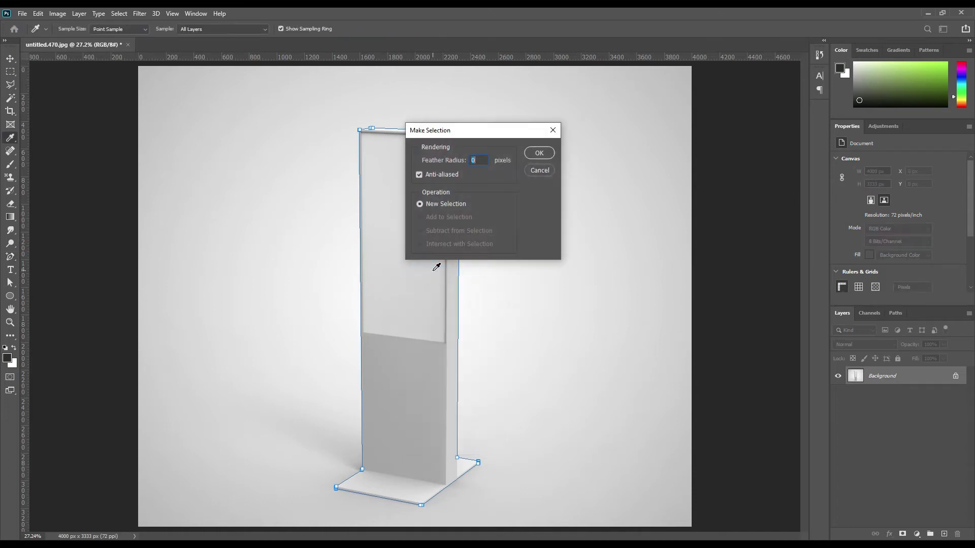
pyautogui.click(537, 153)
pyautogui.click(901, 378)
pyautogui.hotkey('ctrl', 'shift', 'alt', 'n')
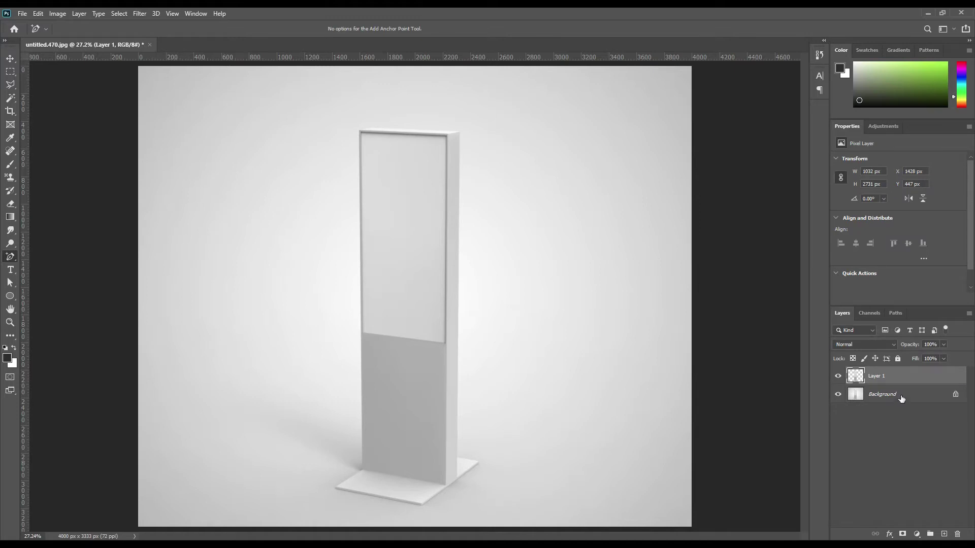
pyautogui.click(901, 397)
pyautogui.click(899, 381)
# - Trace a closed pen path through the four corners of the kiosk's screen panel
pyautogui.hotkey('ctrl', '+')
pyautogui.hotkey('ctrl', '+')
pyautogui.hotkey('ctrl', '+')
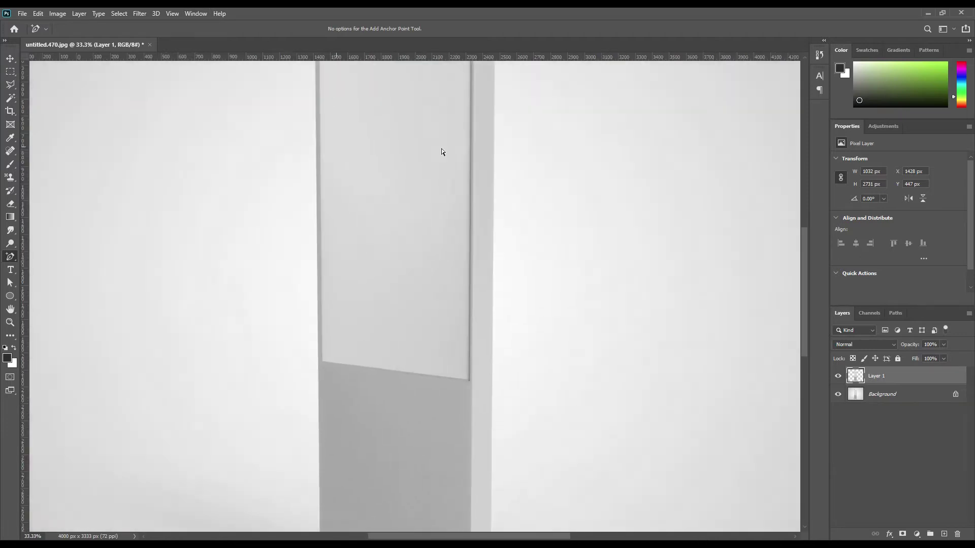
pyautogui.hotkey('ctrl', '+')
pyautogui.hotkey('ctrl', '+')
pyautogui.moveTo(359, 113); pyautogui.dragTo(280, 186)
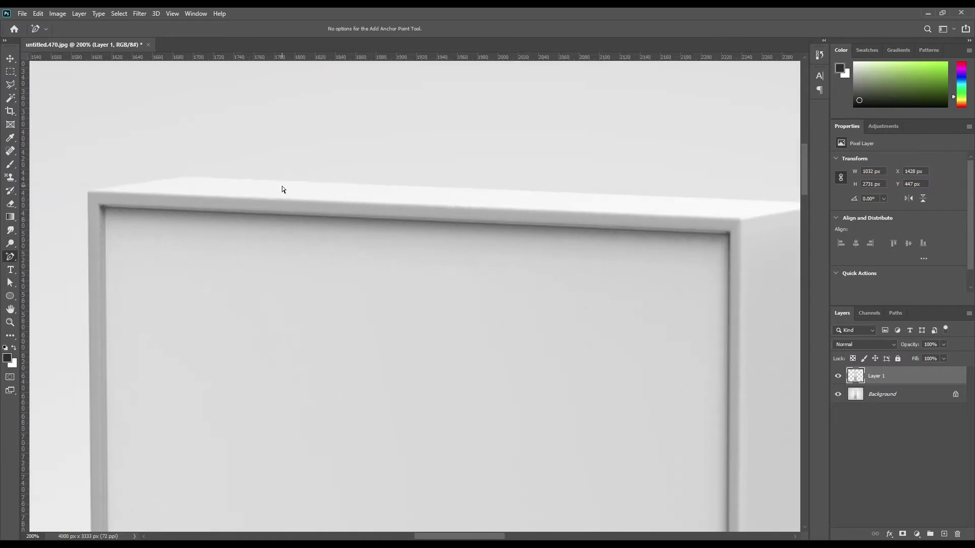
pyautogui.rightClick(10, 257)
pyautogui.click(34, 257)
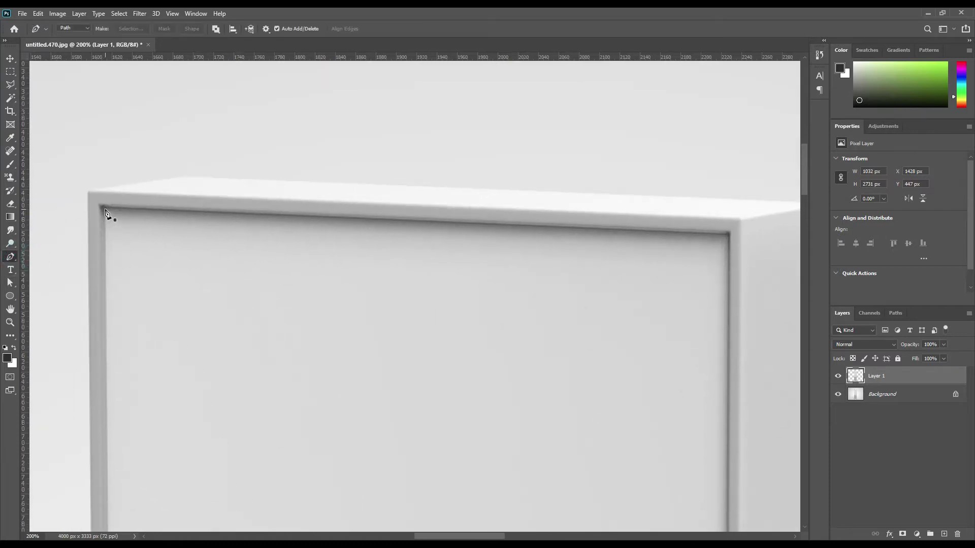
pyautogui.click(105, 210)
pyautogui.click(729, 235)
pyautogui.scroll(-5, 722, 441)
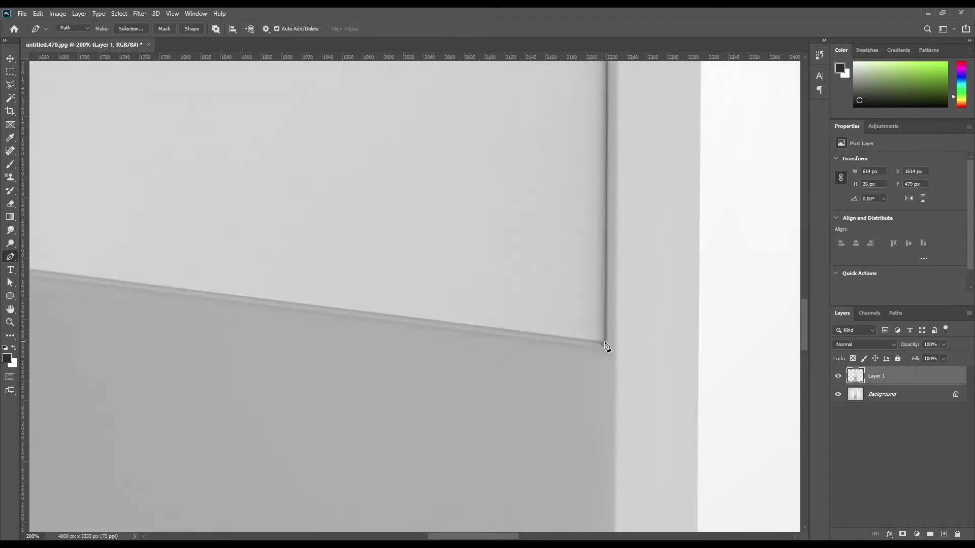
pyautogui.click(604, 348)
pyautogui.hscroll(-5, 379, 450)
pyautogui.click(376, 436)
pyautogui.scroll(-2, 479, 211)
pyautogui.click(443, 214)
pyautogui.press('v')
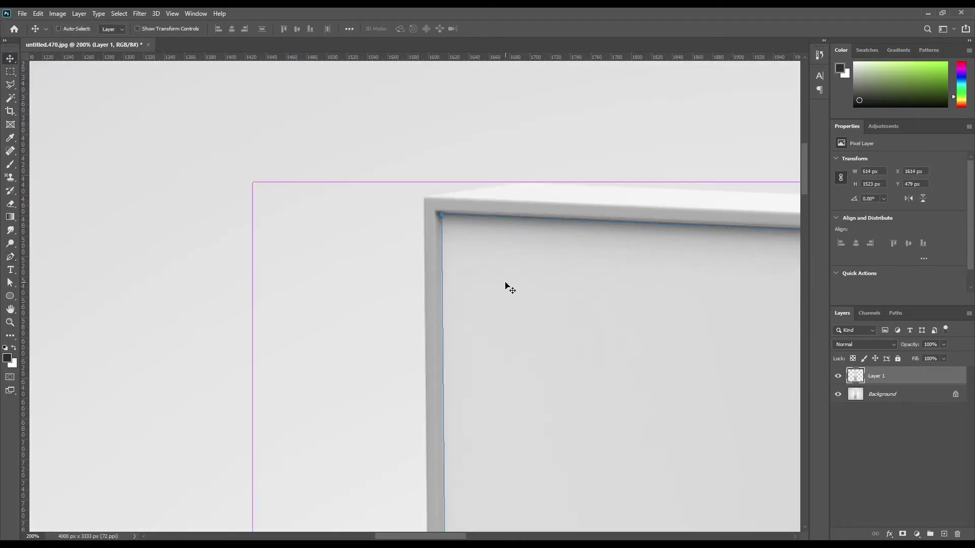
pyautogui.hotkey('ctrl', '0')
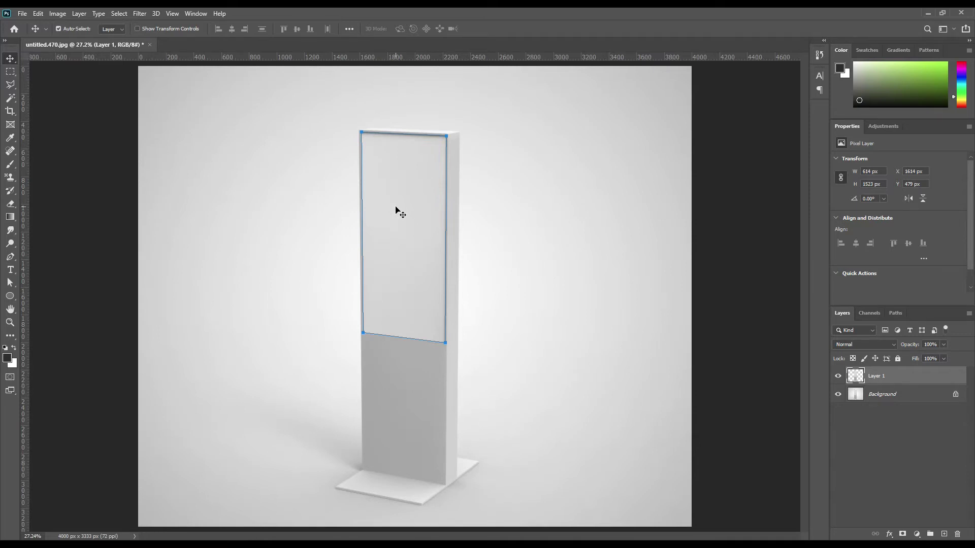
# - Convert the screen panel path into a new selection with 0 px feather and copy the panel onto its own layer
pyautogui.rightClick(396, 208)
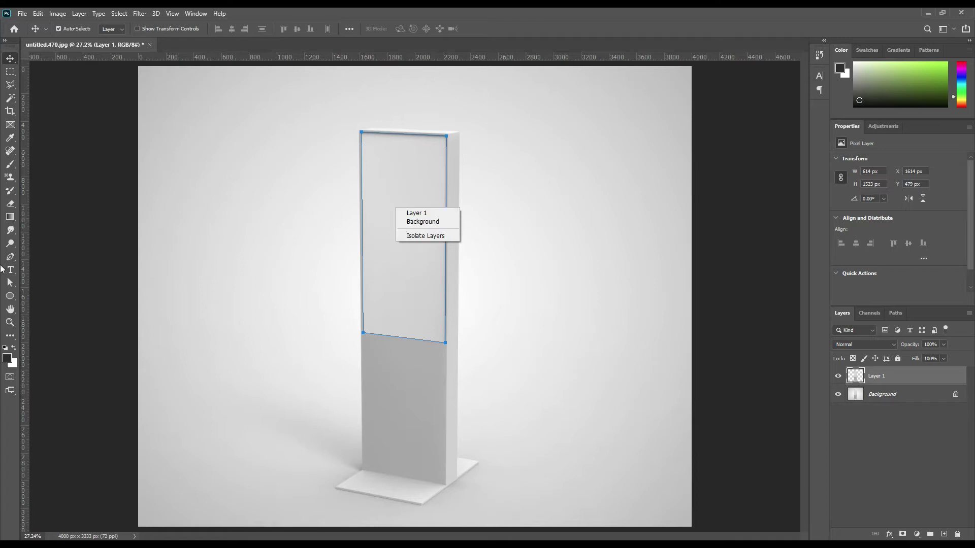
pyautogui.press('Escape')
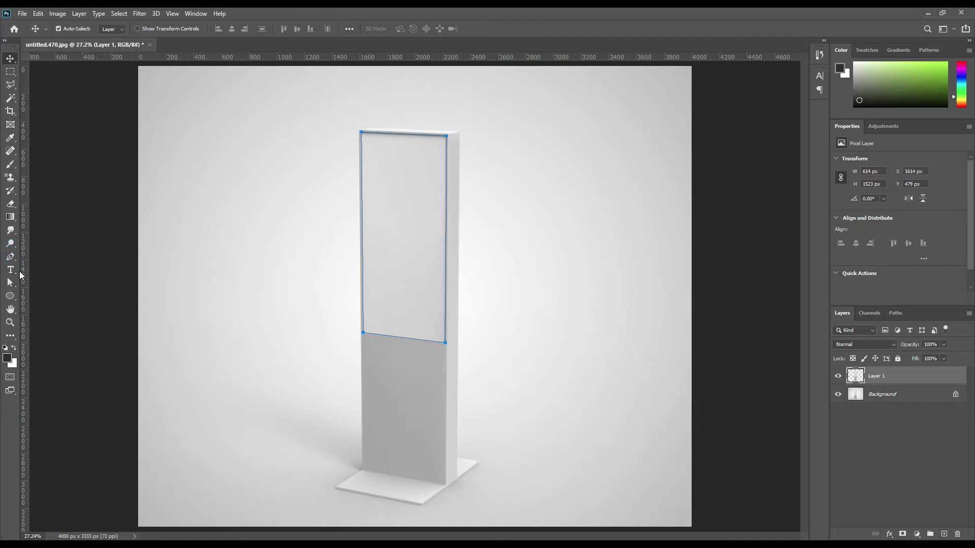
pyautogui.click(10, 258)
pyautogui.rightClick(394, 236)
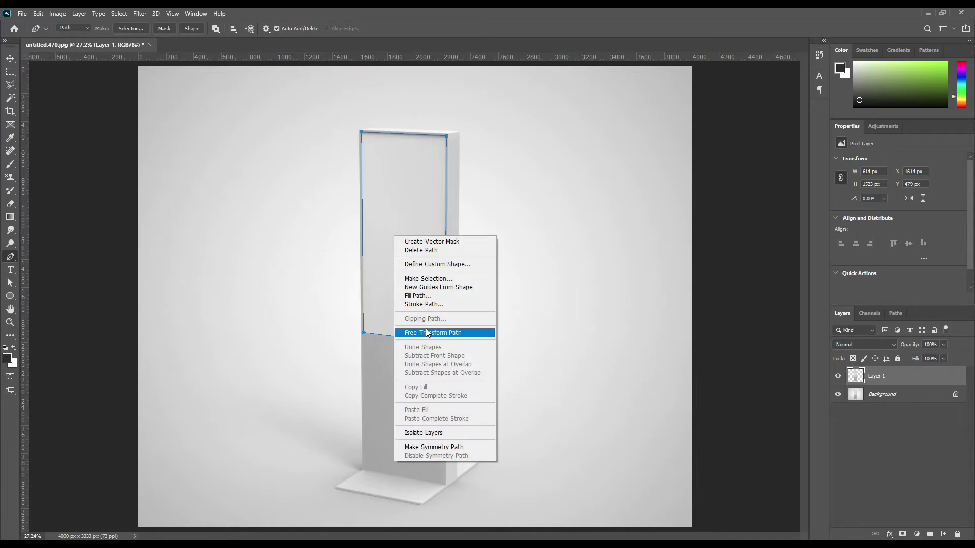
pyautogui.click(440, 279)
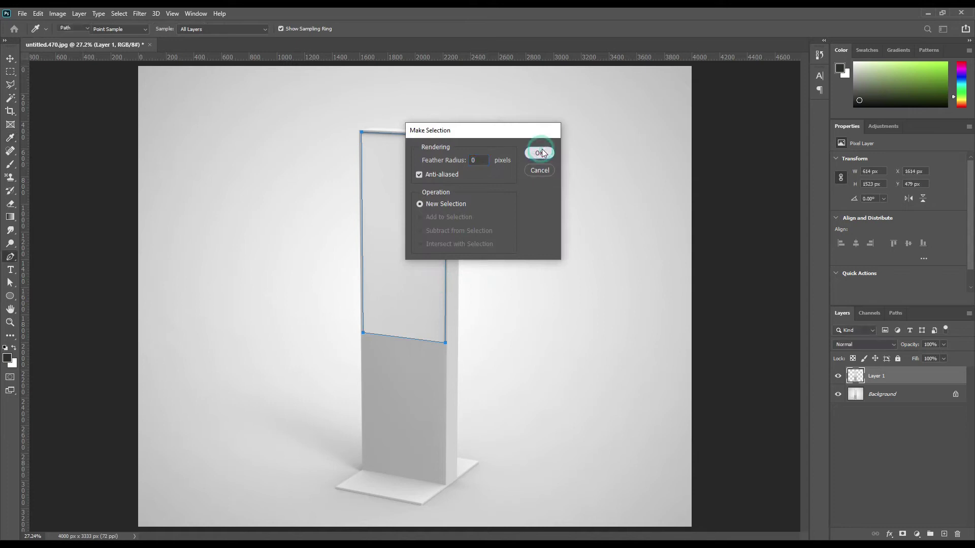
pyautogui.click(540, 153)
pyautogui.click(915, 380)
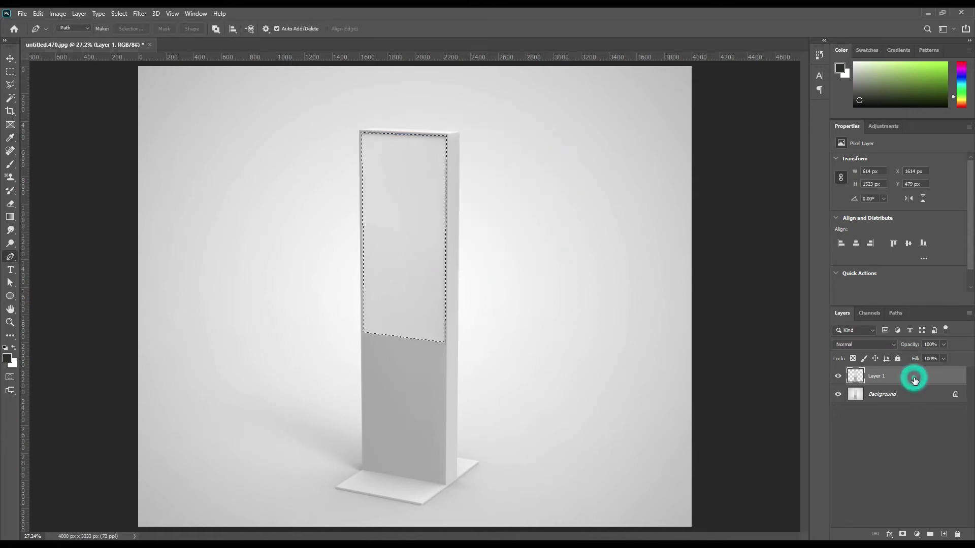
pyautogui.hotkey('ctrl', 'shift', 'alt', 'n')
pyautogui.hotkey('ctrl', 'd')
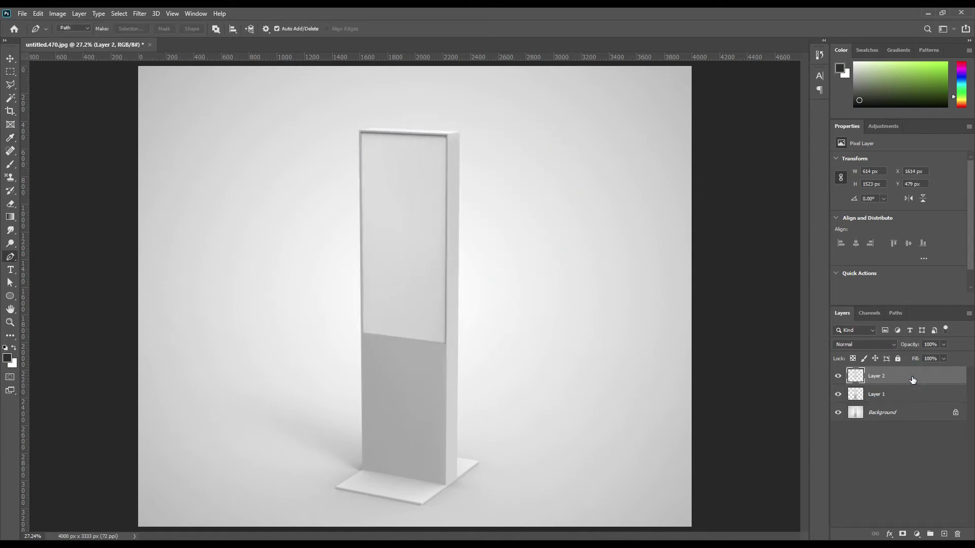
# - Rename the screen panel layer to Screen and the kiosk layer to Body
pyautogui.doubleClick(874, 376)
pyautogui.write('Screen')
pyautogui.press('Return')
pyautogui.doubleClick(878, 394)
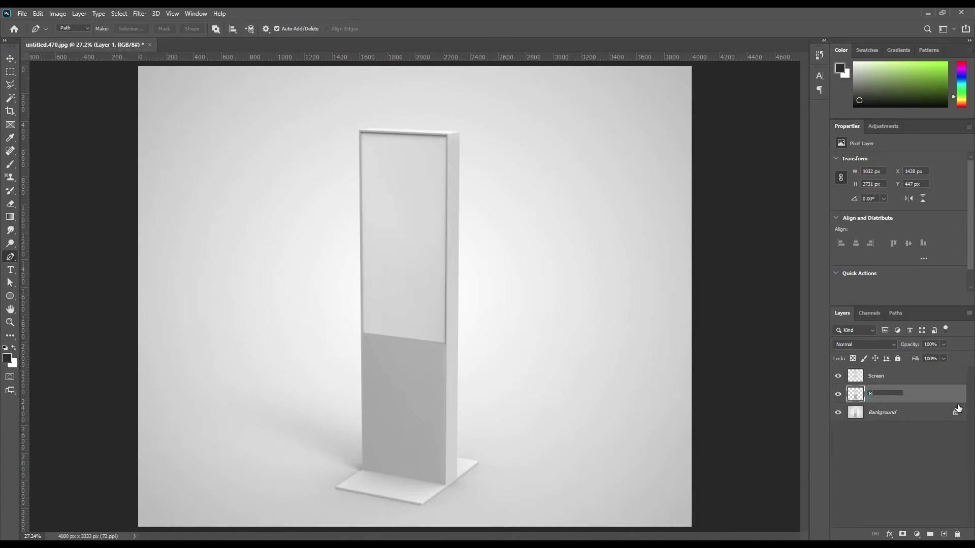
pyautogui.write('Body')
pyautogui.press('Return')
# - Load the Screen layer's outline as a selection and delete that area from the Body layer with Screen and Background hidden
pyautogui.keyDown('ctrl'); pyautogui.click(879, 379); pyautogui.keyUp('ctrl')
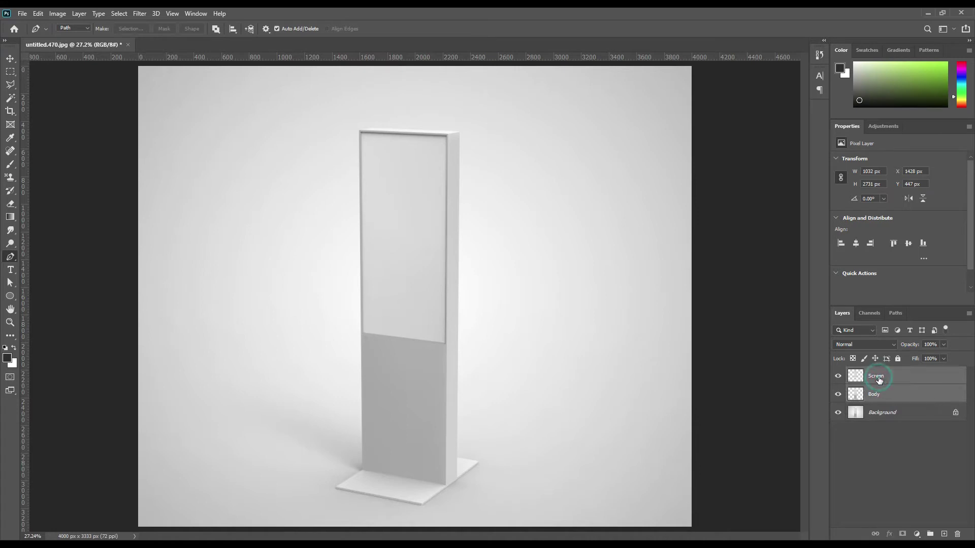
pyautogui.keyDown('ctrl'); pyautogui.click(856, 376); pyautogui.keyUp('ctrl')
pyautogui.click(895, 401)
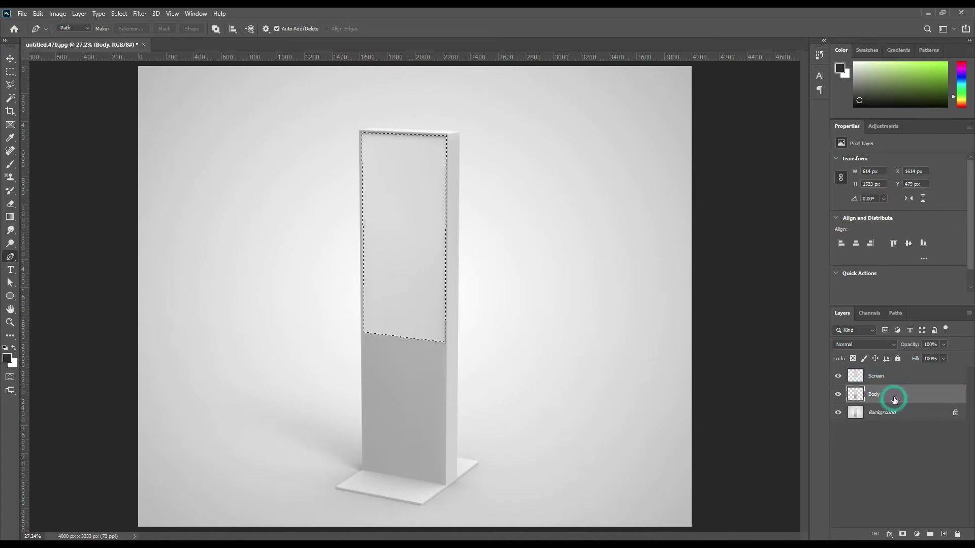
pyautogui.click(838, 377)
pyautogui.click(838, 413)
pyautogui.click(876, 396)
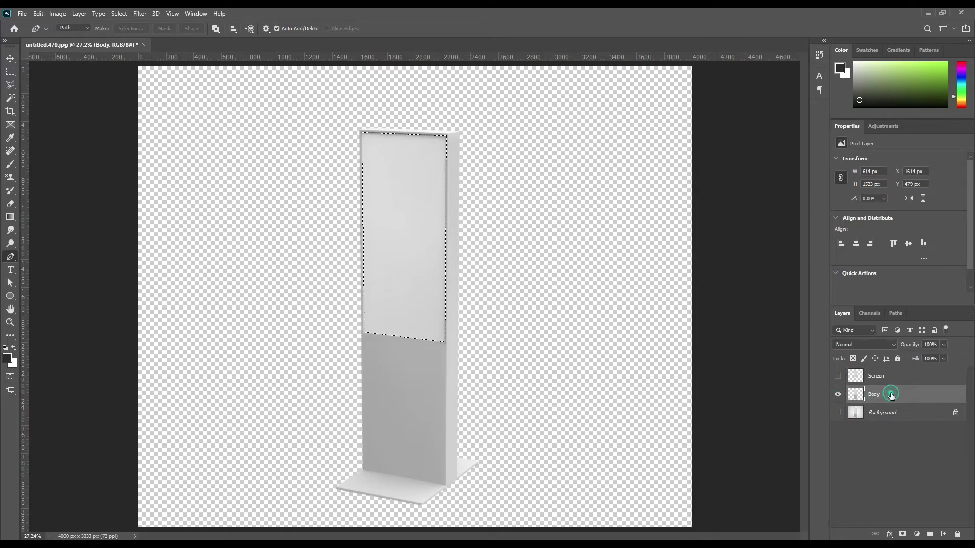
pyautogui.press('Delete')
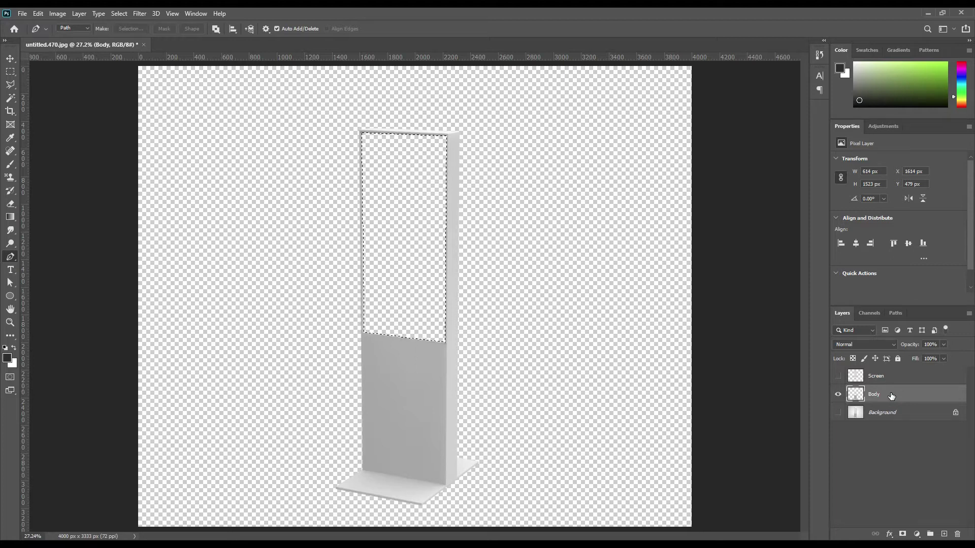
pyautogui.hotkey('ctrl', 'd')
# - Check the Screen and Body cut-outs separately, and make the Screen, Body and Background layers all visible again
pyautogui.click(838, 395)
pyautogui.click(839, 377)
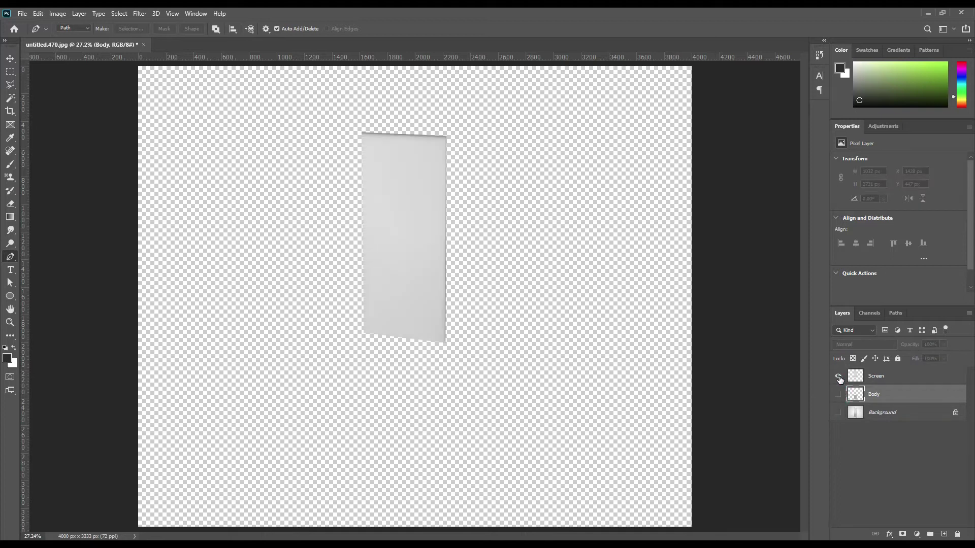
pyautogui.click(839, 377)
pyautogui.click(838, 395)
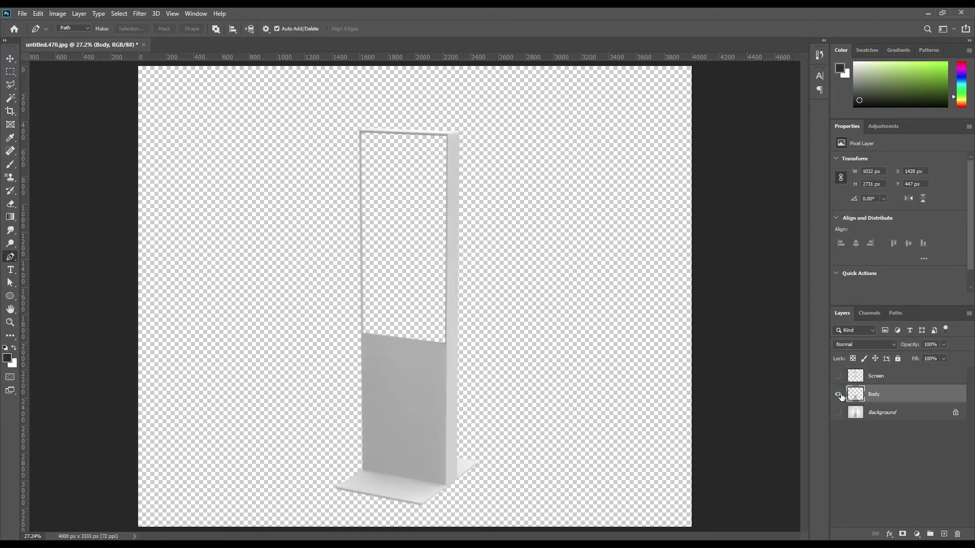
pyautogui.click(839, 377)
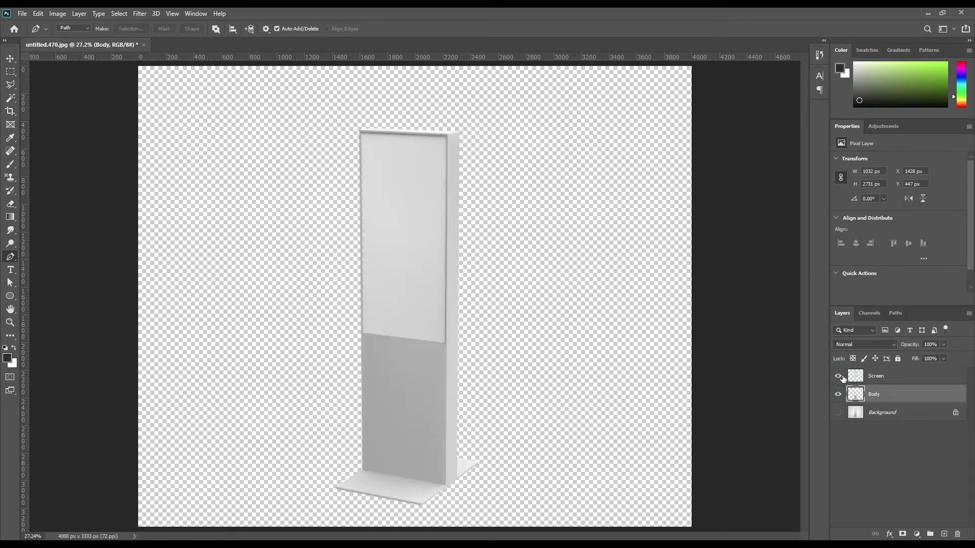
pyautogui.click(838, 412)
pyautogui.click(901, 378)
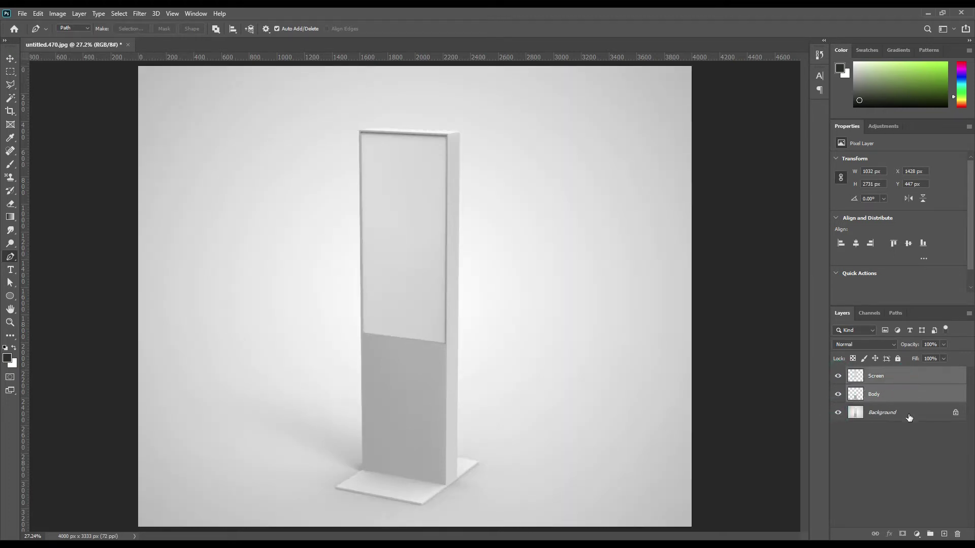
pyautogui.click(907, 412)
# - Add a solid colour fill layer in dark grey #171717 directly above the Body layer
pyautogui.click(901, 395)
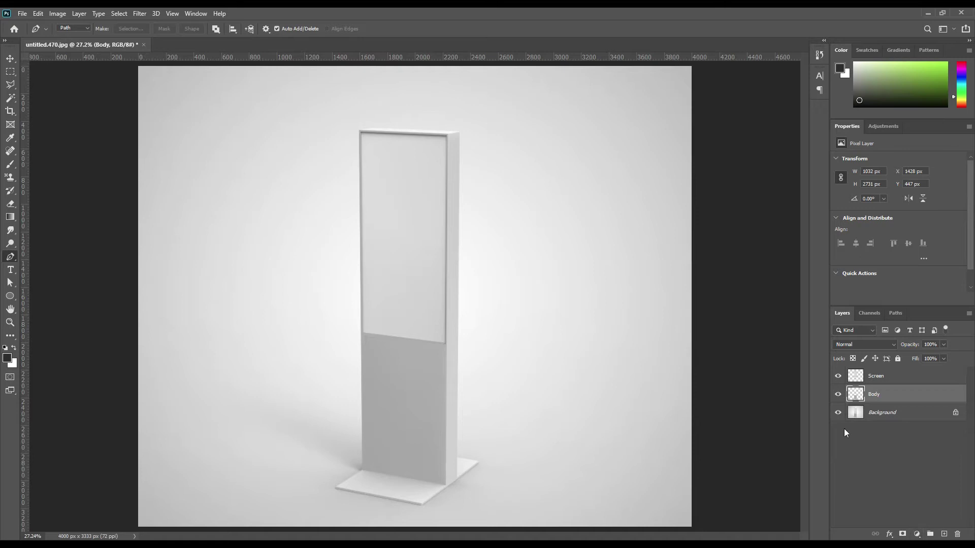
pyautogui.click(916, 534)
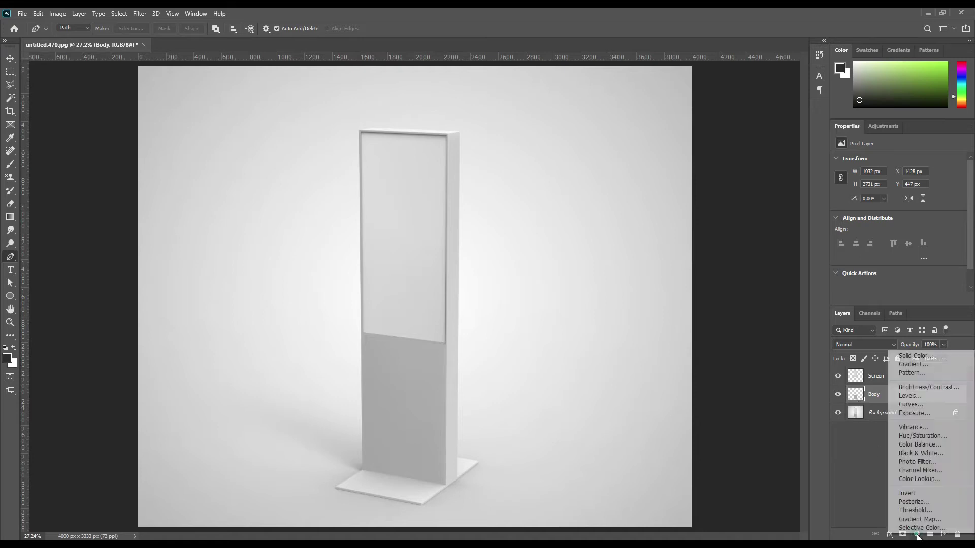
pyautogui.click(912, 358)
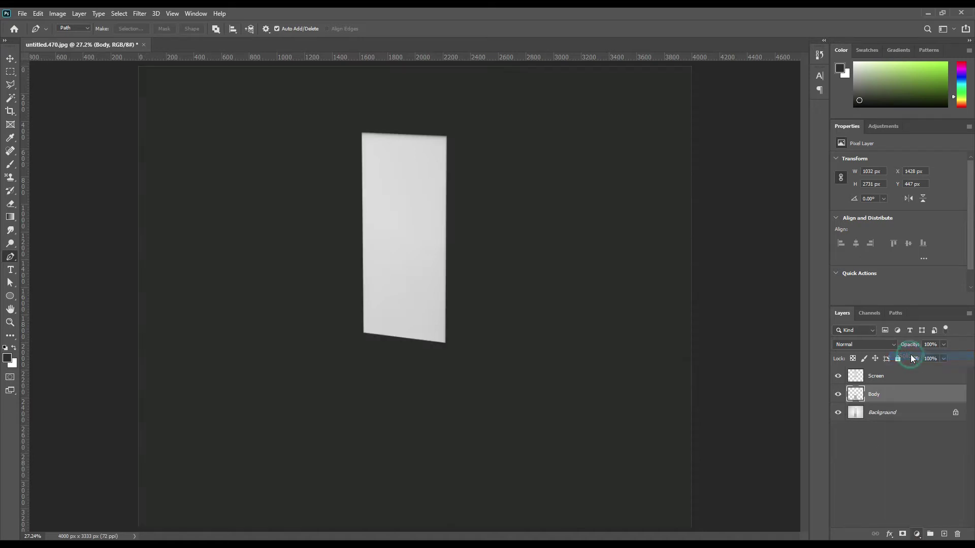
pyautogui.moveTo(674, 331); pyautogui.dragTo(666, 339)
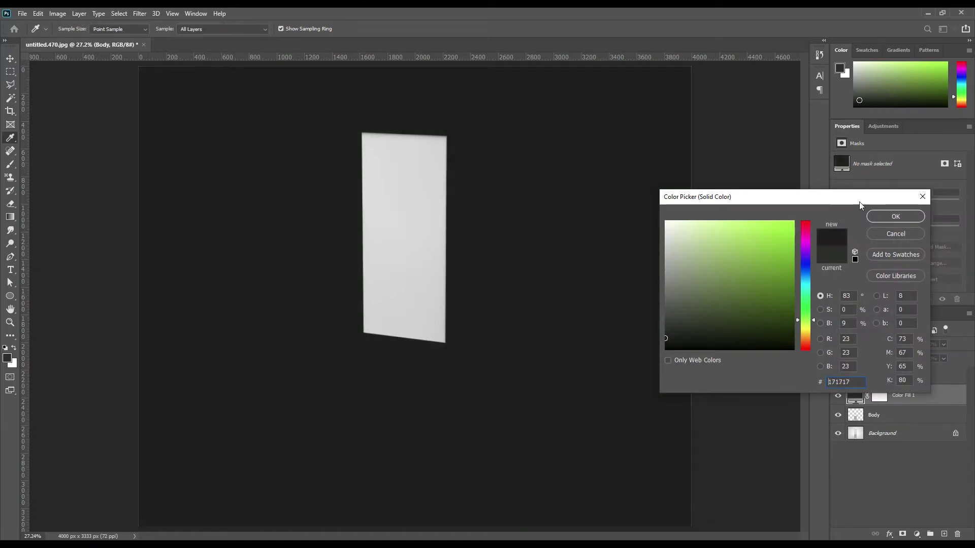
pyautogui.click(884, 223)
# - Clip the colour fill layer to the Body layer and give it a red colour label
pyautogui.rightClick(929, 395)
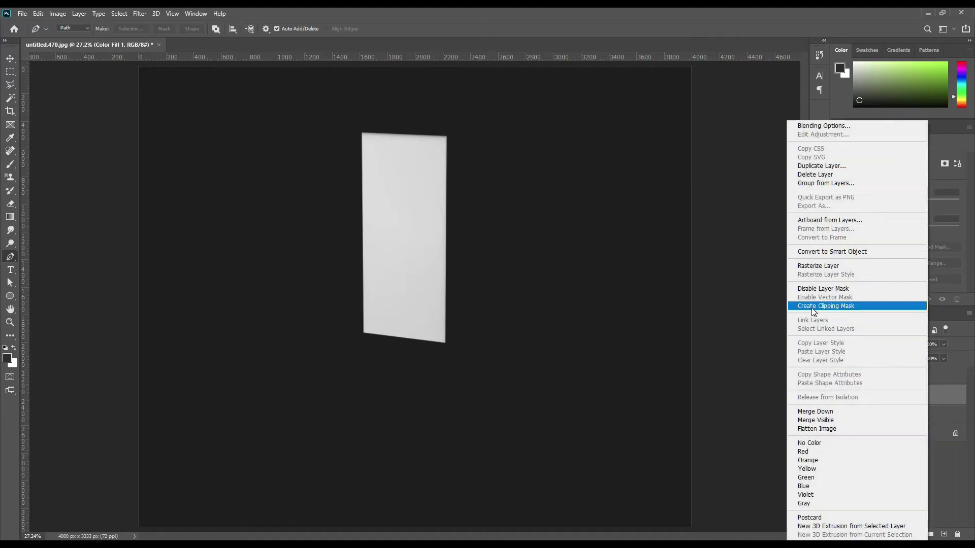
pyautogui.click(848, 306)
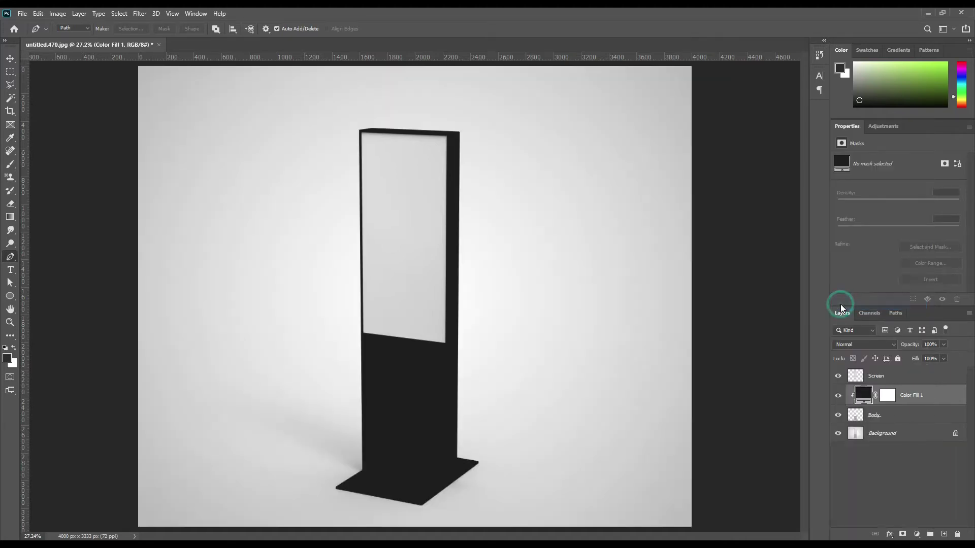
pyautogui.rightClick(928, 396)
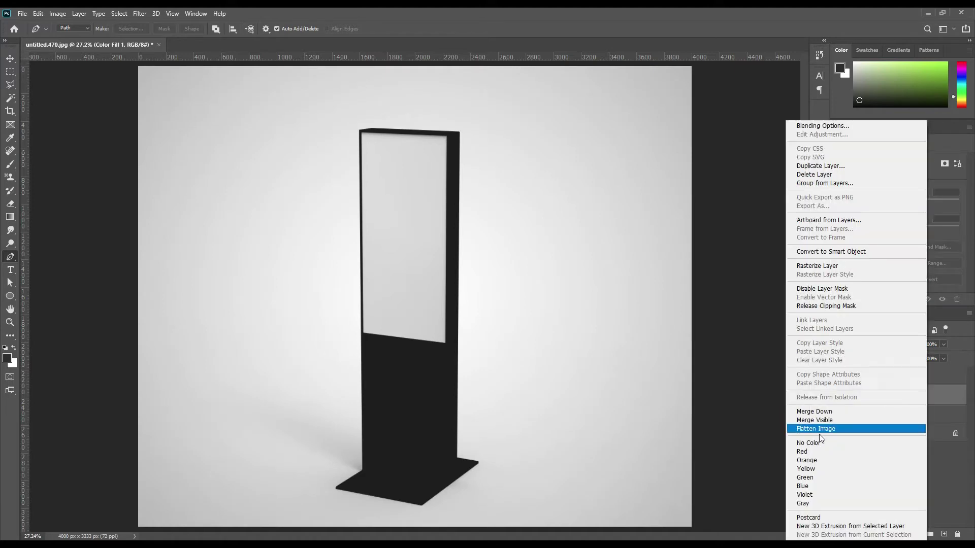
pyautogui.click(808, 453)
# - Duplicate the Body layer above the clipped colour fill and make two more copies of it there
pyautogui.click(897, 415)
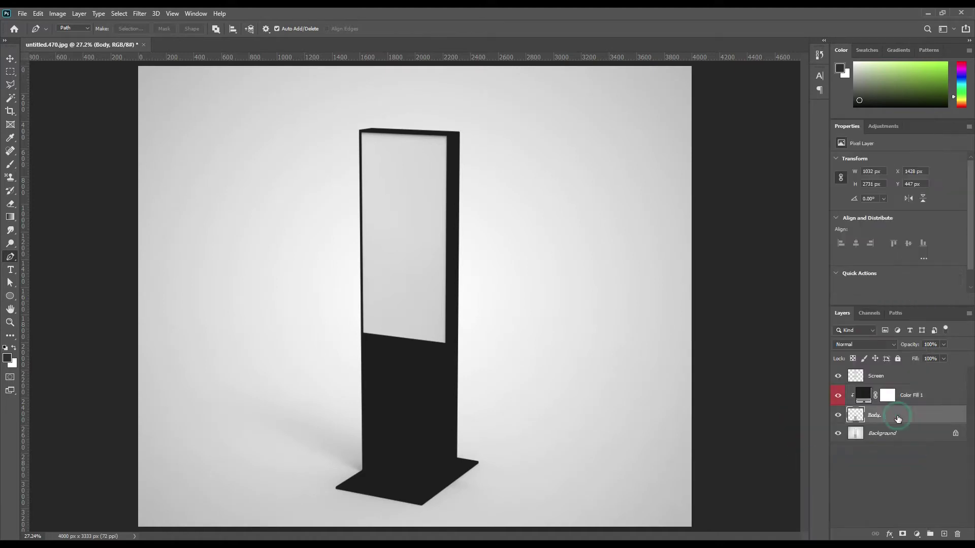
pyautogui.moveTo(885, 413); pyautogui.dragTo(911, 396)
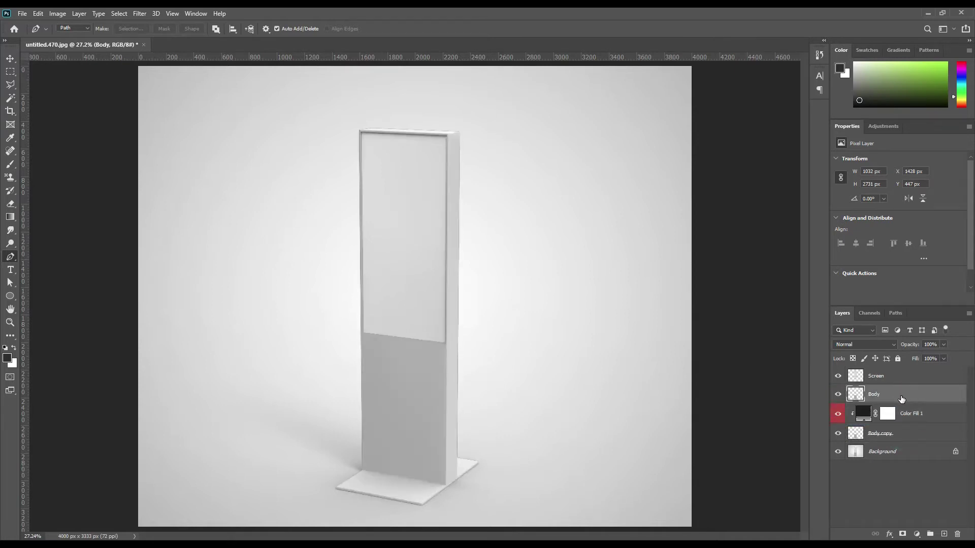
pyautogui.hotkey('ctrl', 'j')
pyautogui.hotkey('ctrl', 'j')
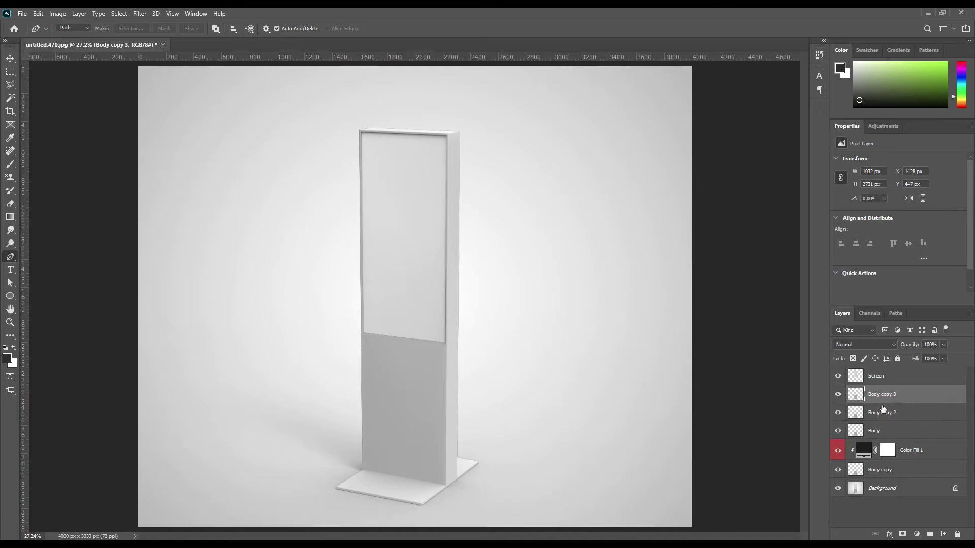
# - Rename the three body layers above the colour fill, from lowest to highest, as Shadow, Midtone and Light
pyautogui.doubleClick(875, 431)
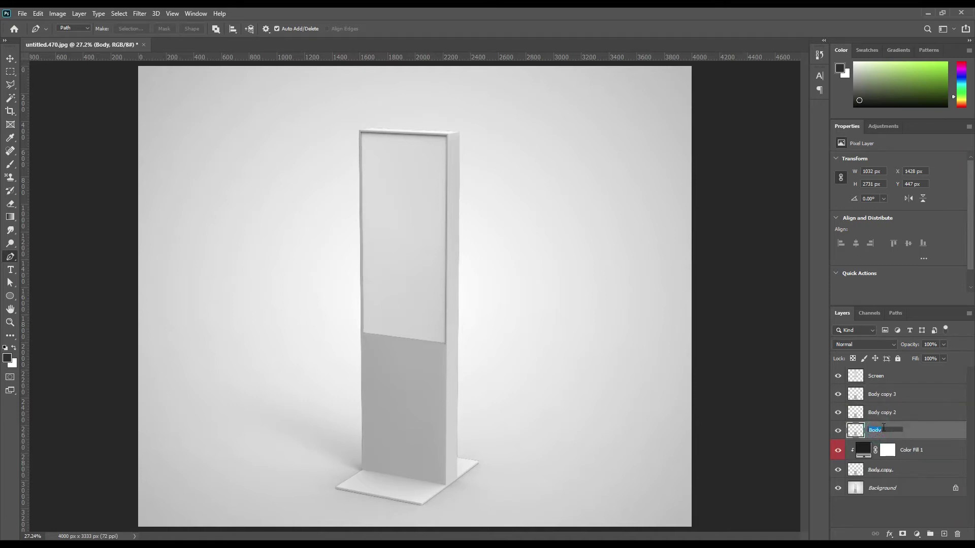
pyautogui.write('Shadow')
pyautogui.press('Return')
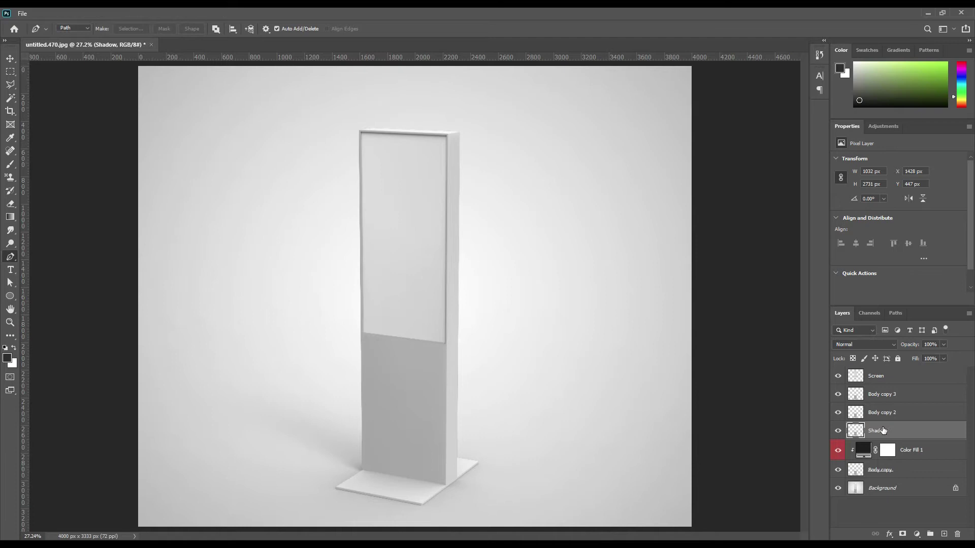
pyautogui.doubleClick(888, 412)
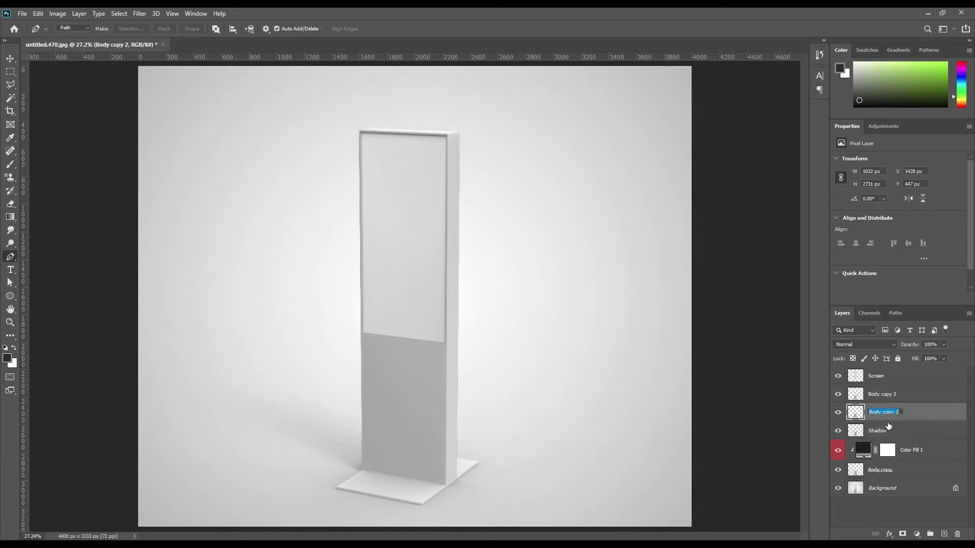
pyautogui.write('Midtone')
pyautogui.press('Return')
pyautogui.doubleClick(882, 394)
pyautogui.write('Light')
pyautogui.press('Return')
# - Hide the Light and Midtone layers and set the Shadow layer's blend mode to Linear Burn
pyautogui.click(839, 394)
pyautogui.click(839, 413)
pyautogui.click(893, 430)
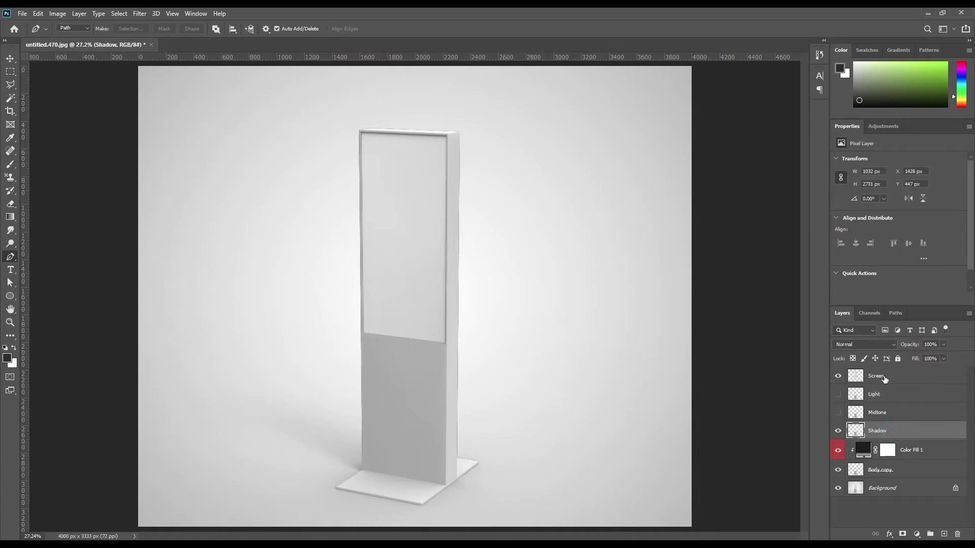
pyautogui.click(881, 342)
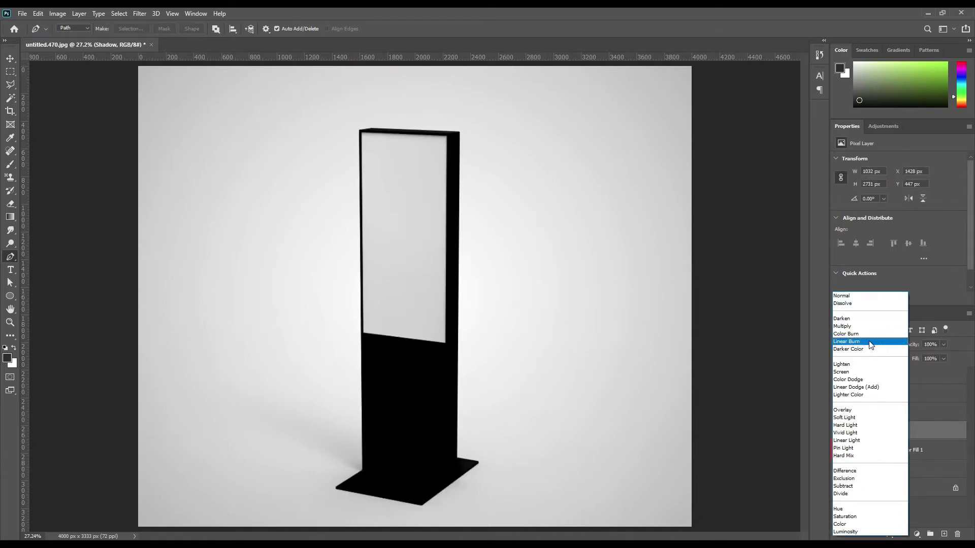
pyautogui.click(870, 342)
# - Show the Midtone layer and set its blend mode to Linear Dodge (Add)
pyautogui.click(838, 412)
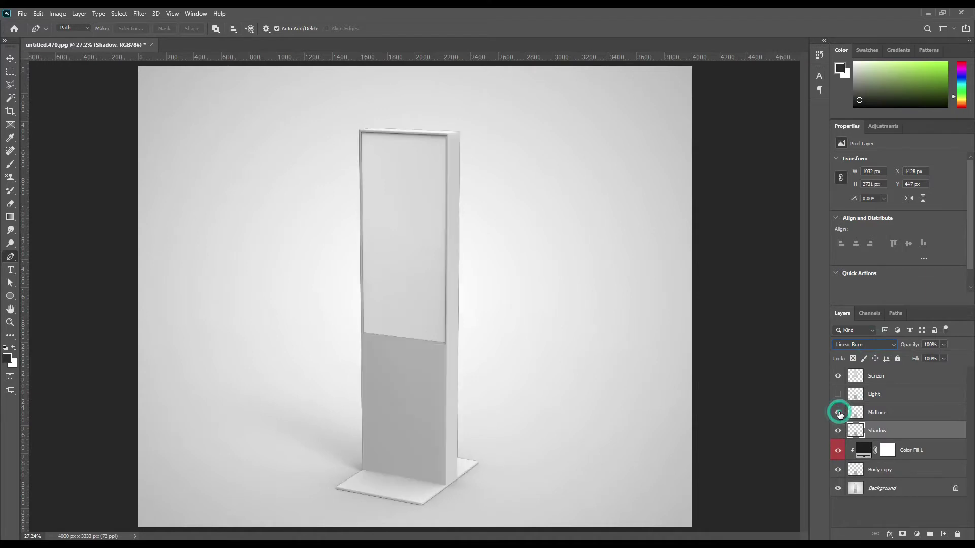
pyautogui.click(879, 415)
pyautogui.click(870, 345)
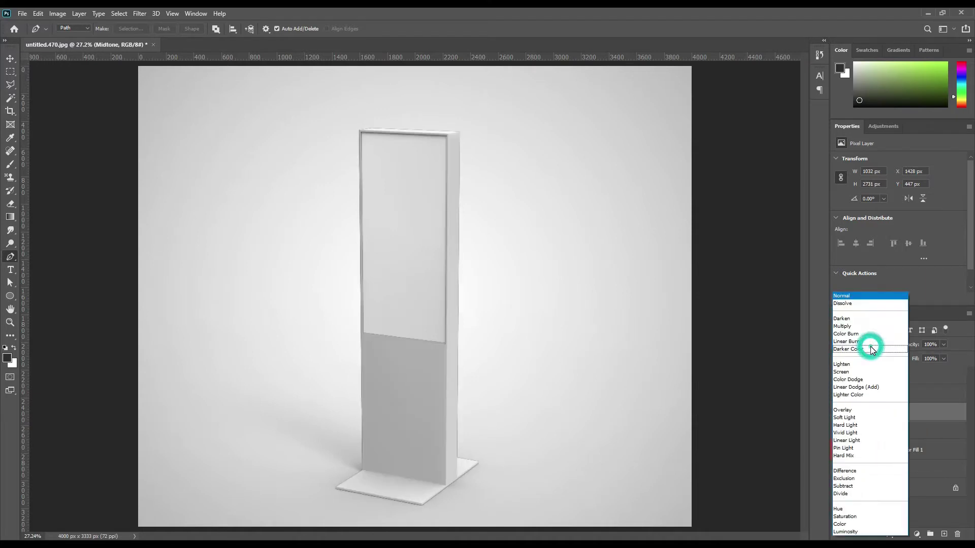
pyautogui.click(869, 387)
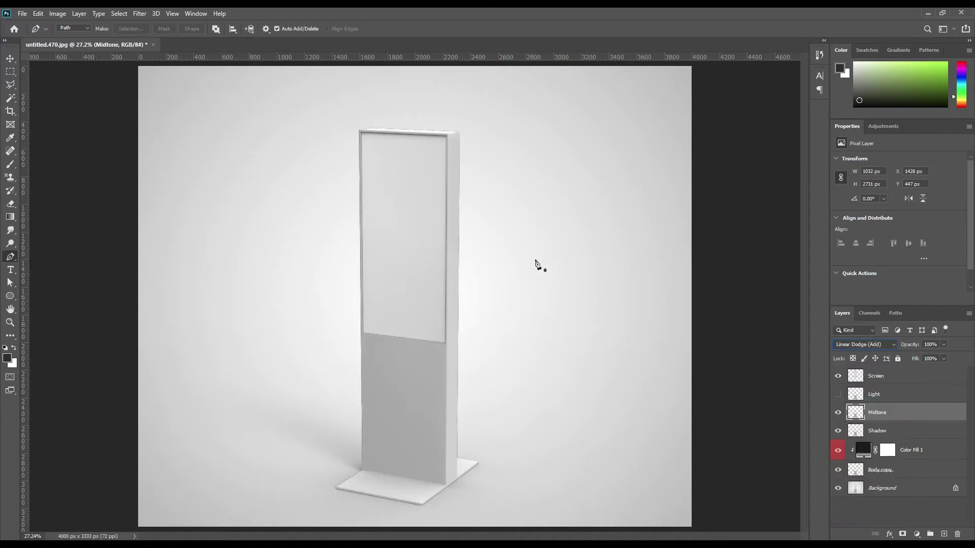
# - Apply Levels to the Midtone layer with input black at 185 and output white at 125
pyautogui.click(57, 14)
pyautogui.moveTo(89, 38)
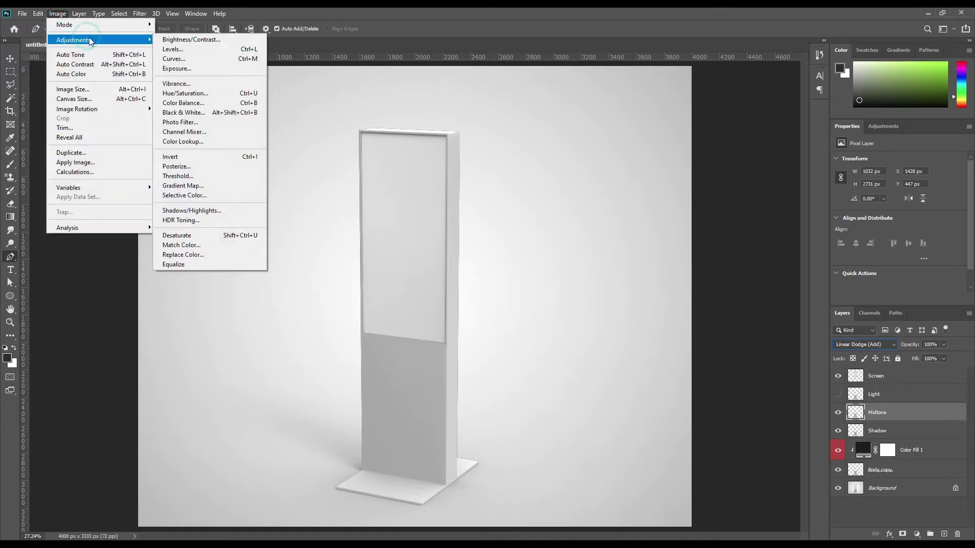
pyautogui.click(209, 50)
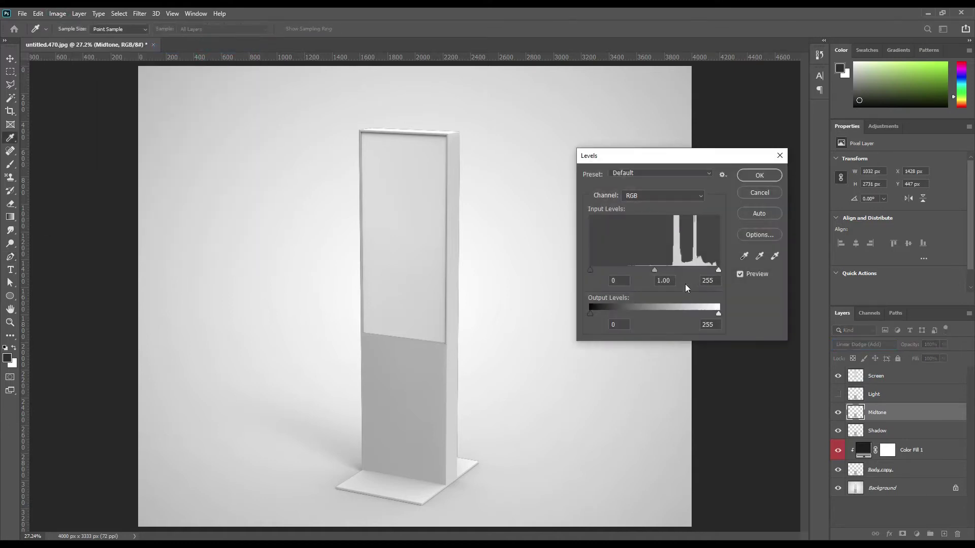
pyautogui.moveTo(590, 271); pyautogui.dragTo(683, 271)
pyautogui.moveTo(718, 314); pyautogui.dragTo(653, 313)
pyautogui.click(747, 175)
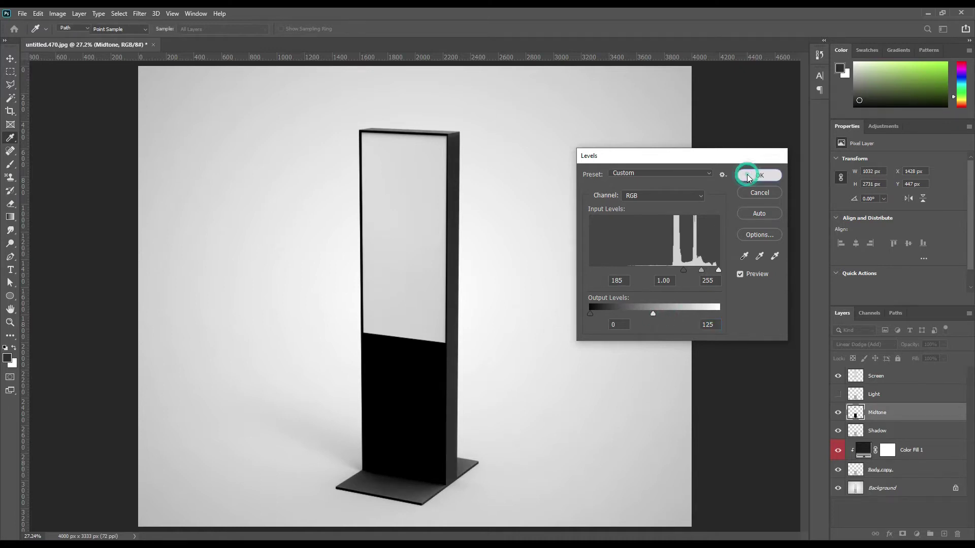
# - Set the Shadow layer's blend mode to Multiply
pyautogui.click(884, 431)
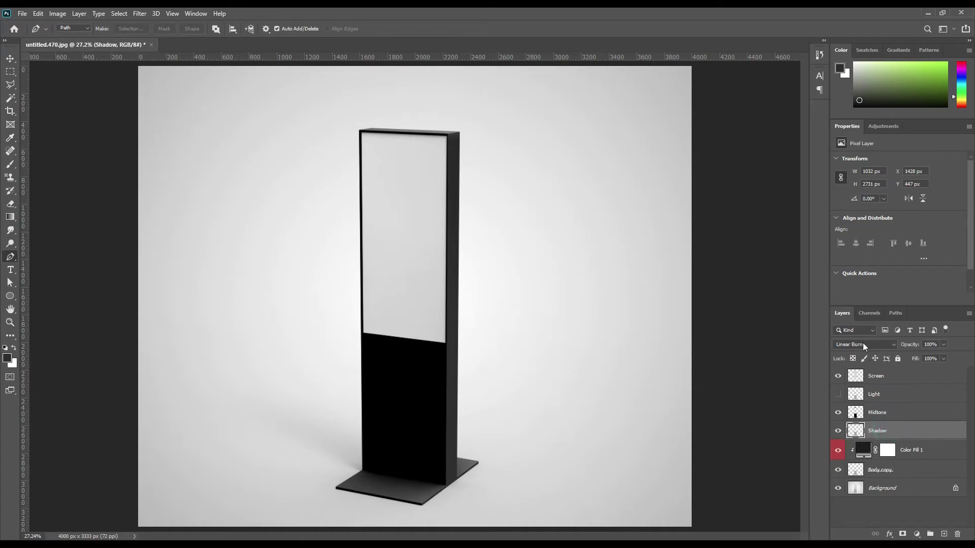
pyautogui.click(865, 344)
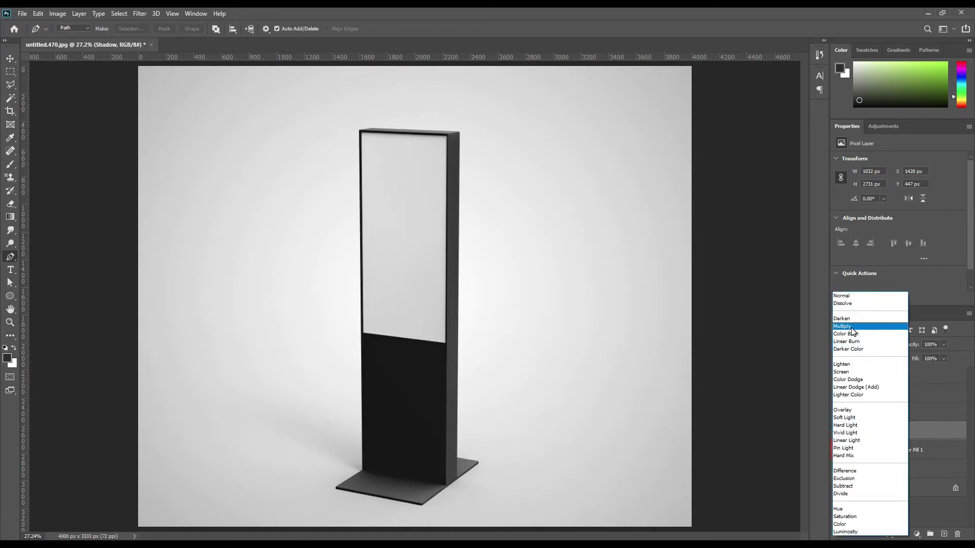
pyautogui.click(851, 327)
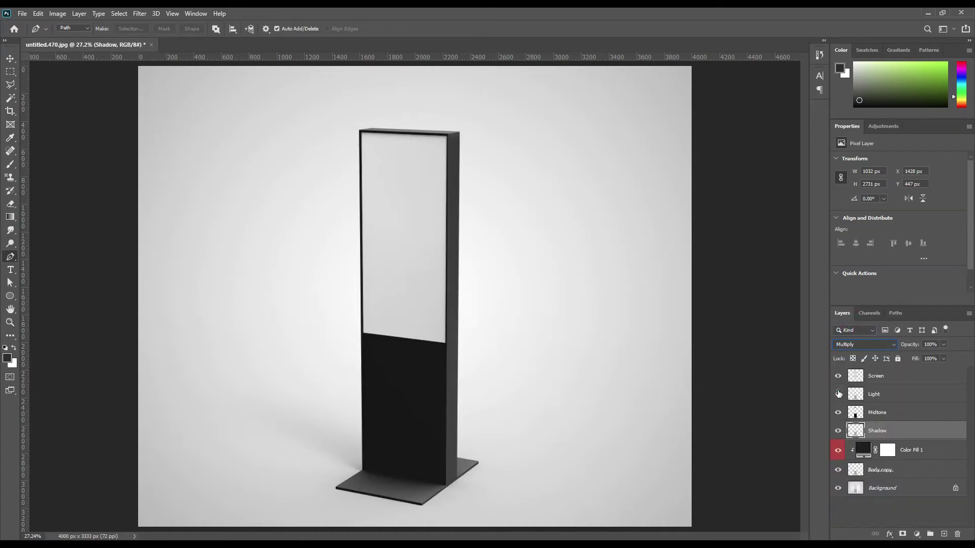
# - Show the Light layer and set its blend mode to Screen
pyautogui.click(838, 394)
pyautogui.click(899, 396)
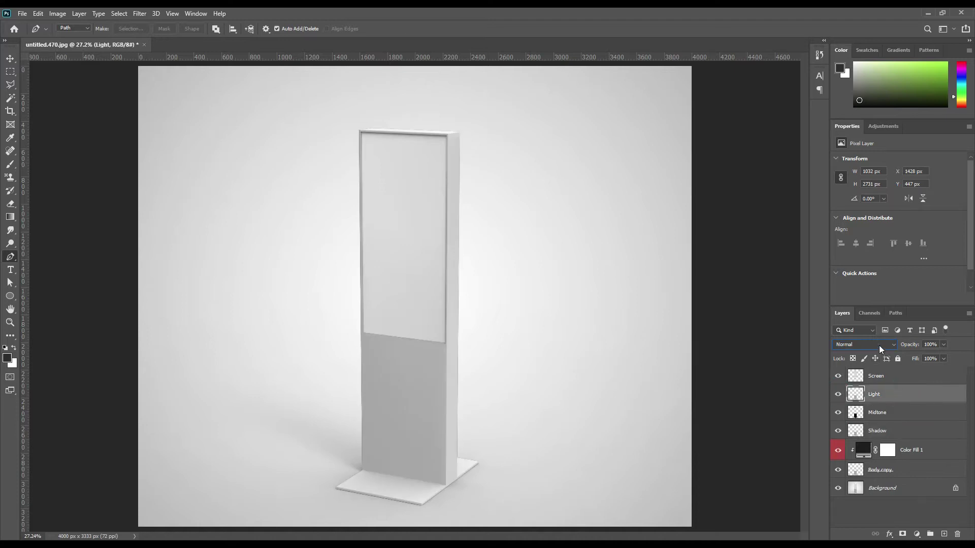
pyautogui.click(879, 345)
pyautogui.click(856, 374)
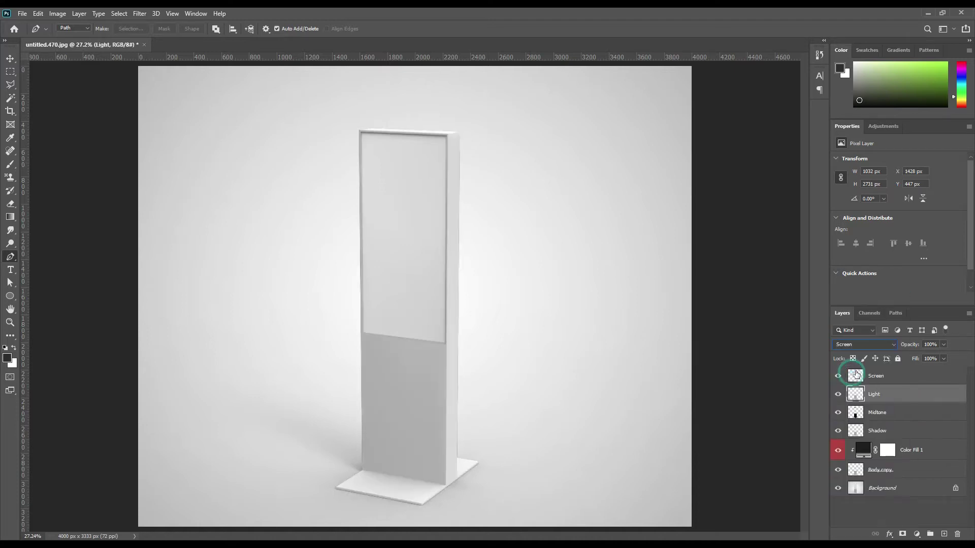
# - Apply Levels to the Light layer with input black at 183 and output white at 96
pyautogui.click(58, 13)
pyautogui.moveTo(83, 46)
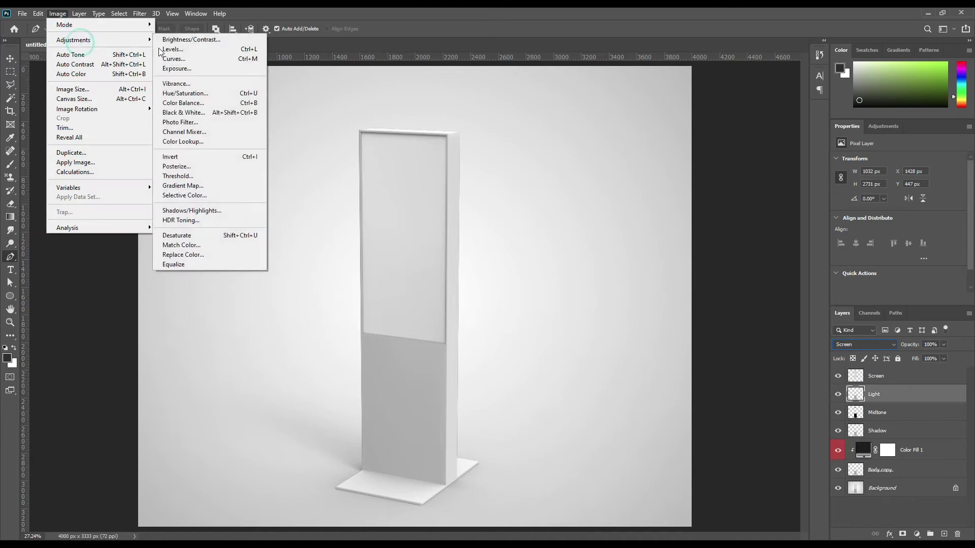
pyautogui.click(170, 51)
pyautogui.moveTo(589, 269); pyautogui.dragTo(683, 266)
pyautogui.moveTo(718, 313); pyautogui.dragTo(639, 314)
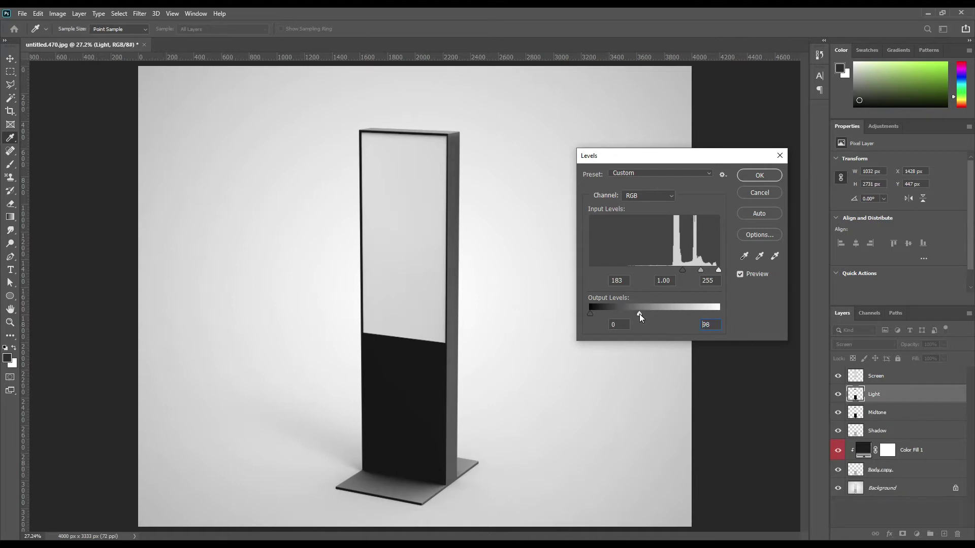
pyautogui.click(758, 196)
pyautogui.press('p')
# - Compare the kiosk body with and without the Light layer and the Midtone layer, leaving both visible
pyautogui.click(837, 395)
pyautogui.click(838, 395)
pyautogui.click(837, 413)
pyautogui.click(837, 413)
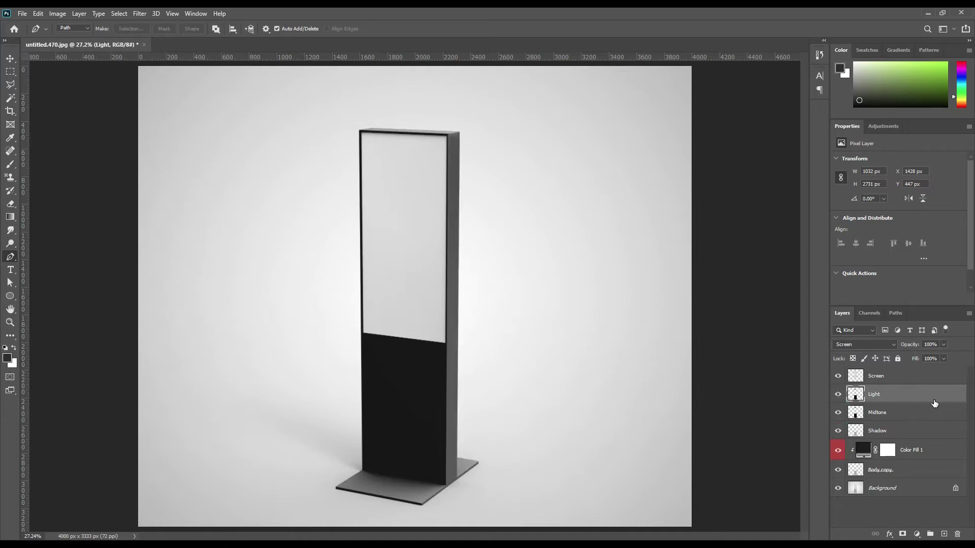
# - Draw a rectangle shape about 698 × 148 px across the kiosk just below the screen, above the Color Fill 1 layer
pyautogui.click(924, 453)
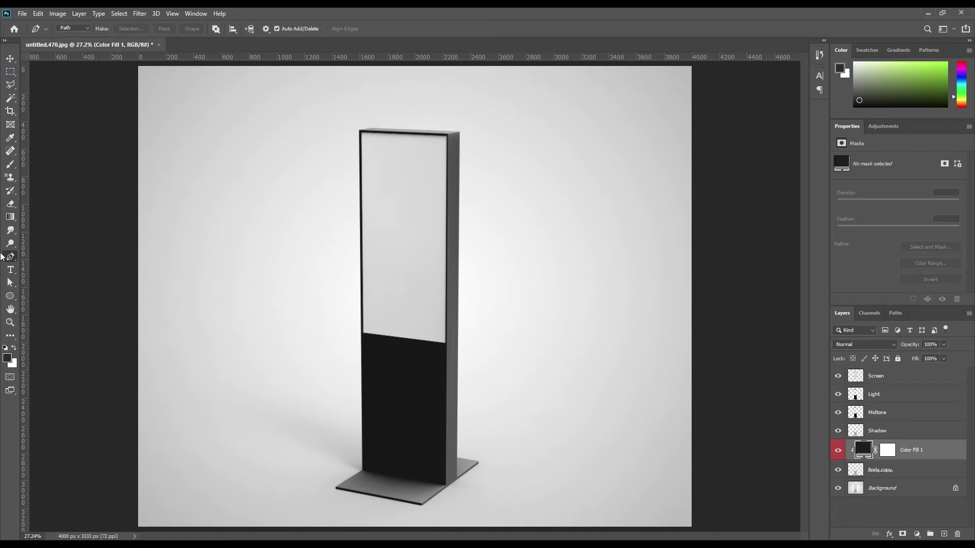
pyautogui.click(10, 296)
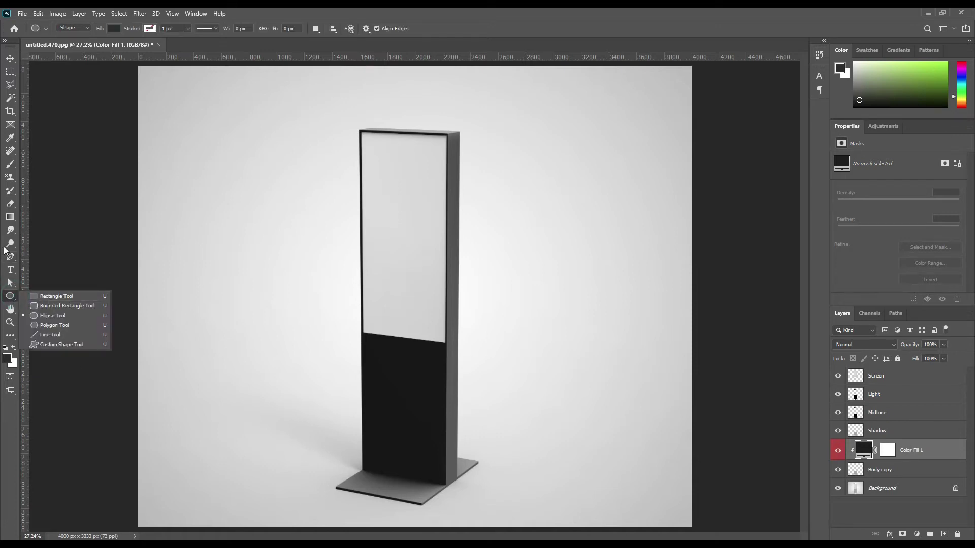
pyautogui.click(10, 58)
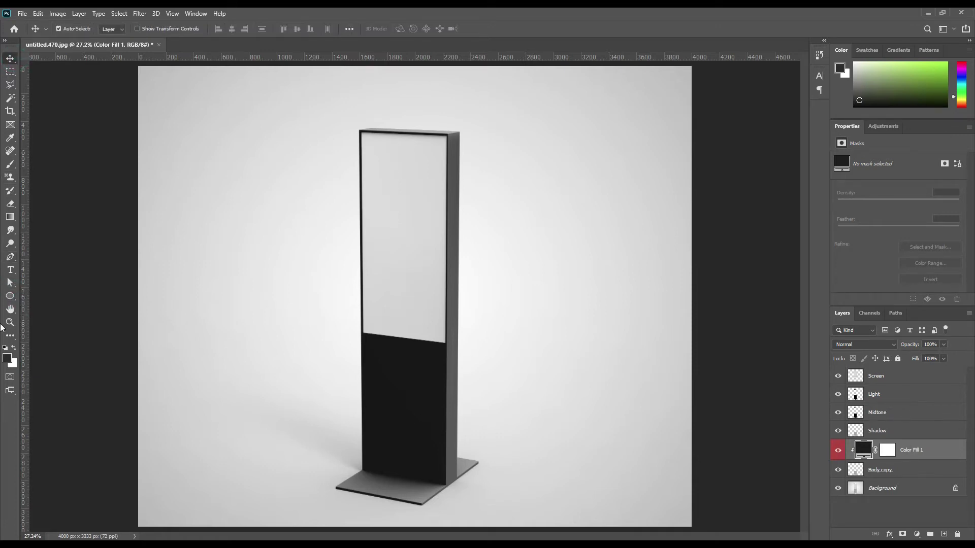
pyautogui.click(10, 296)
pyautogui.click(36, 296)
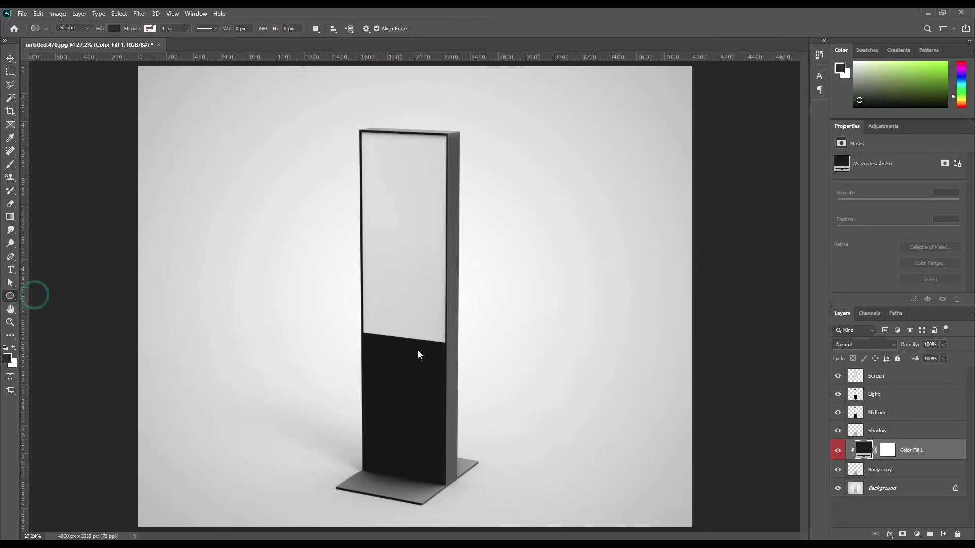
pyautogui.moveTo(363, 336); pyautogui.dragTo(458, 356)
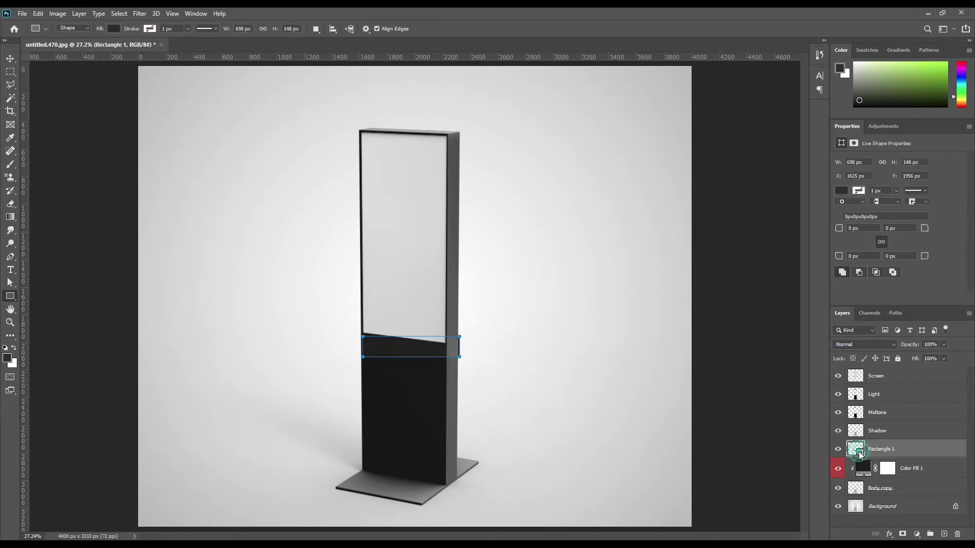
# - Change the Rectangle 1 fill colour to bright green #9fff00
pyautogui.doubleClick(858, 452)
pyautogui.click(795, 221)
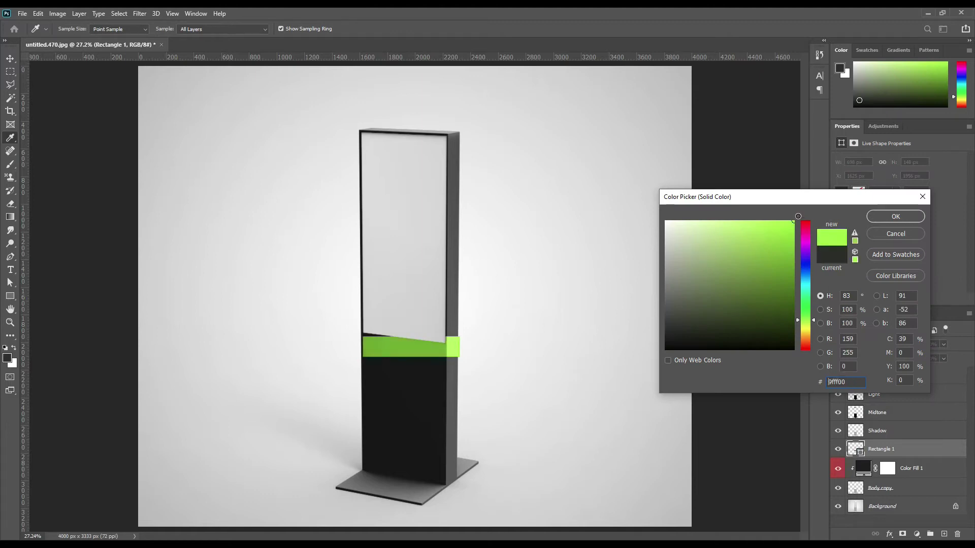
pyautogui.click(890, 217)
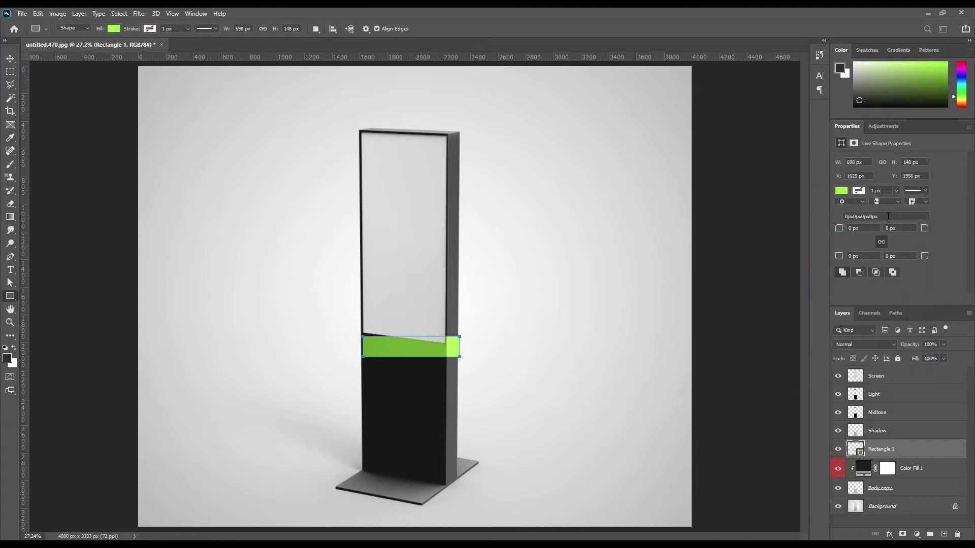
# - Convert Rectangle 1 to a smart object and give its layer a red colour label
pyautogui.rightClick(914, 453)
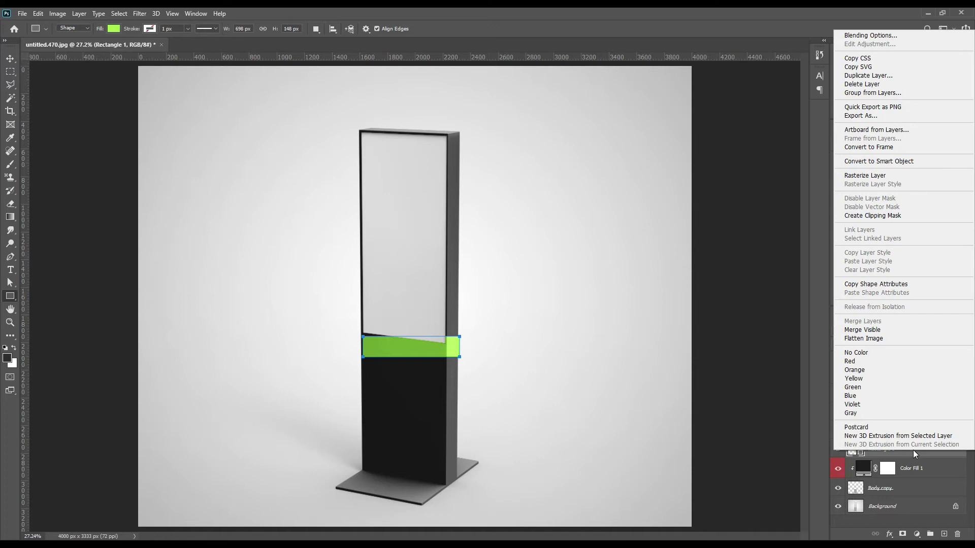
pyautogui.click(882, 161)
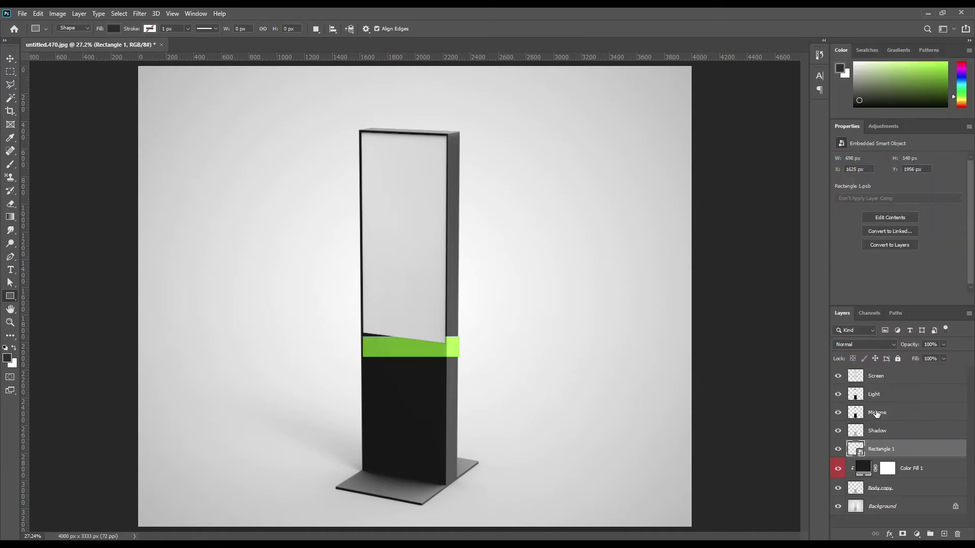
pyautogui.rightClick(913, 453)
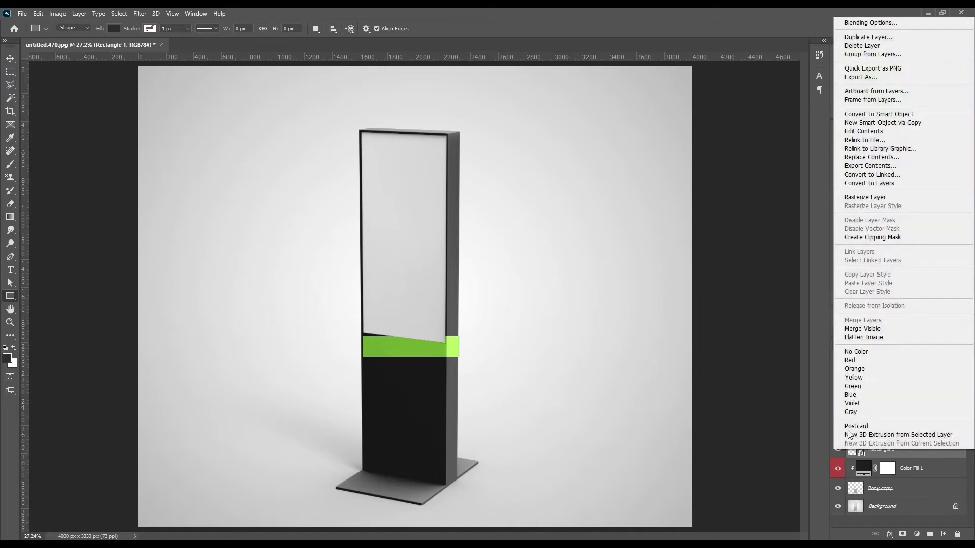
pyautogui.click(853, 360)
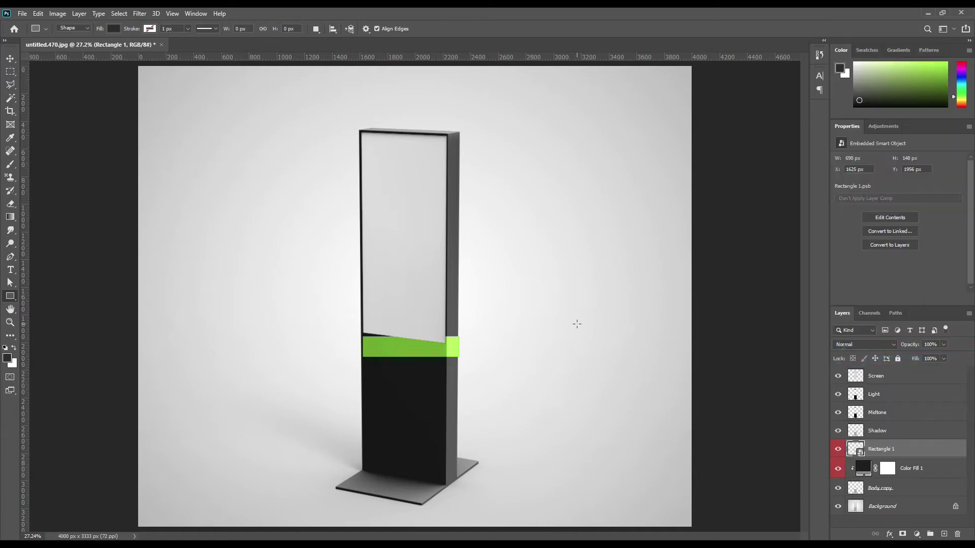
# - Free-transform the green strip to about 88% width so it spans only the kiosk's front face
pyautogui.hotkey('ctrl', '+')
pyautogui.hotkey('ctrl', '+')
pyautogui.hotkey('ctrl', '+')
pyautogui.hotkey('ctrl', '+')
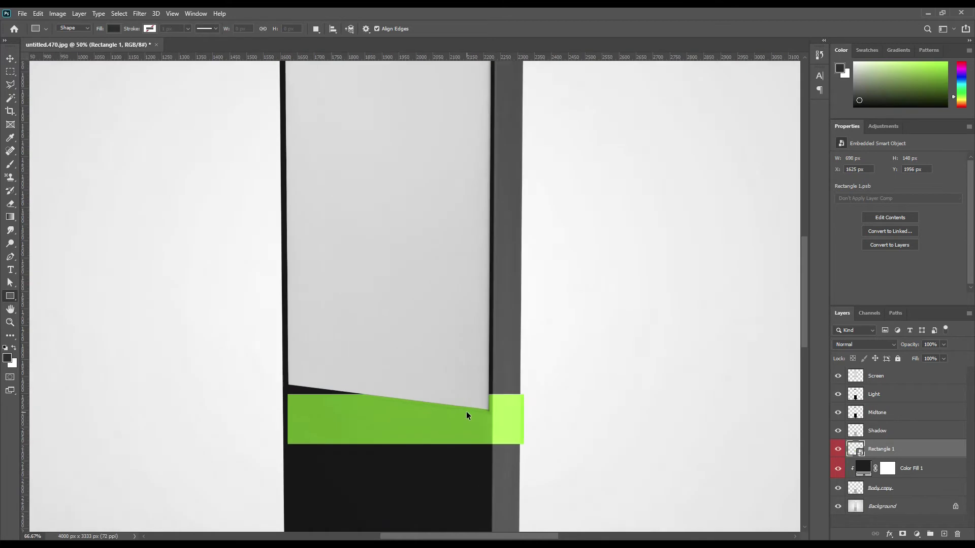
pyautogui.moveTo(471, 413); pyautogui.dragTo(481, 263)
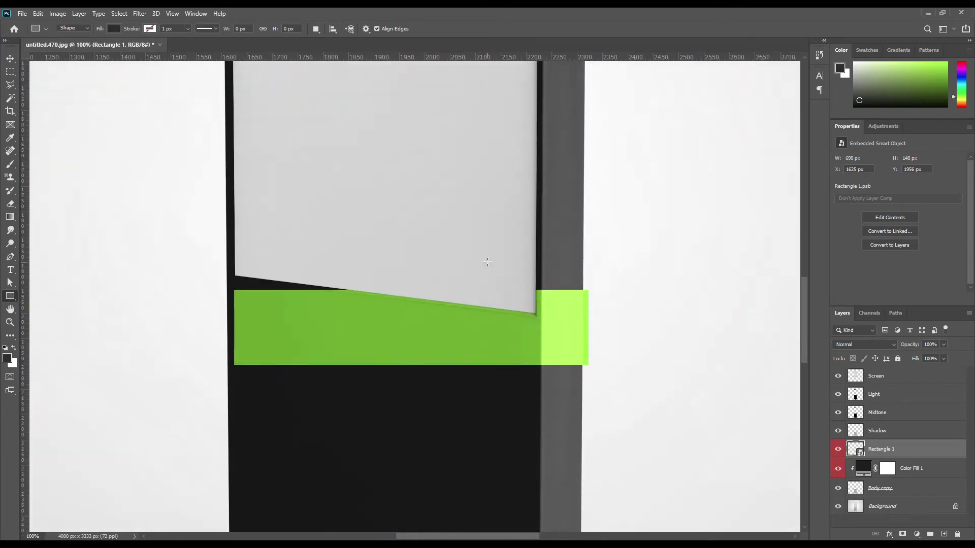
pyautogui.hotkey('ctrl', '+')
pyautogui.moveTo(376, 283); pyautogui.dragTo(386, 256)
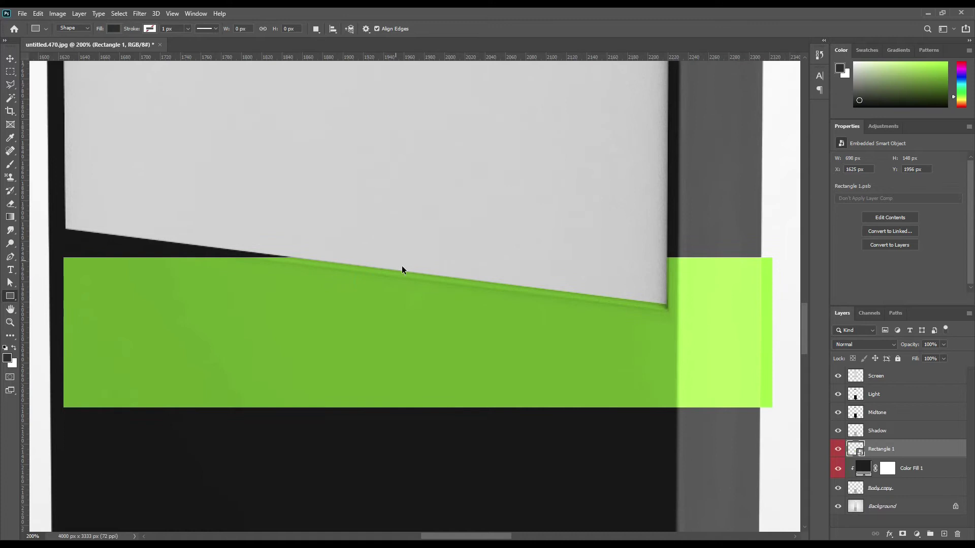
pyautogui.hotkey('ctrl', 't')
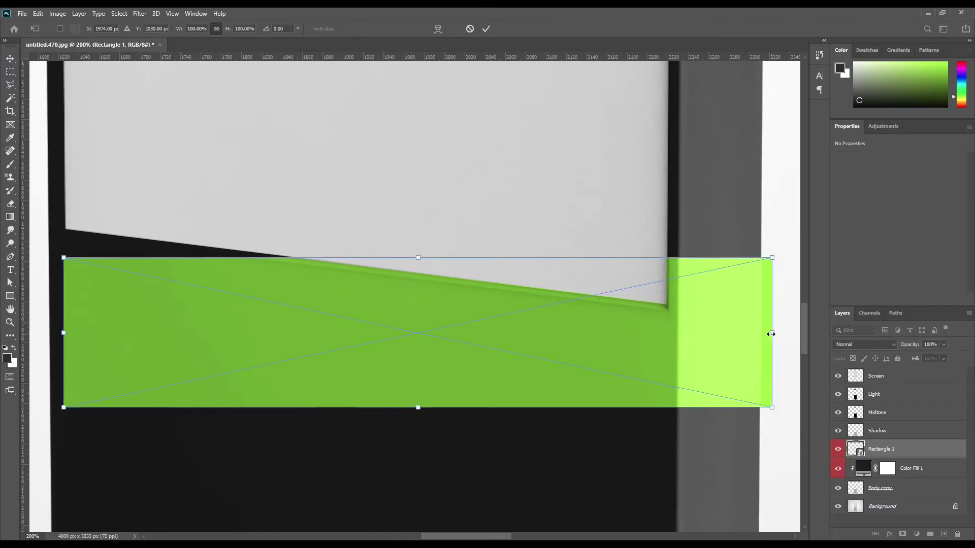
pyautogui.moveTo(770, 333); pyautogui.dragTo(672, 344)
pyautogui.moveTo(64, 337); pyautogui.dragTo(52, 332)
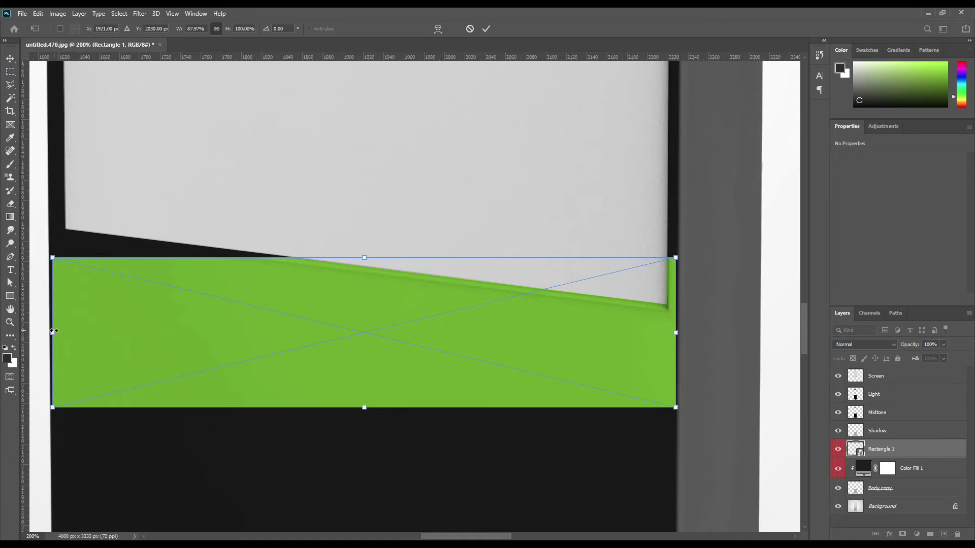
# - Slant the green strip with the Perspective transform so its upper edge runs parallel to the screen's lower edge
pyautogui.rightClick(133, 314)
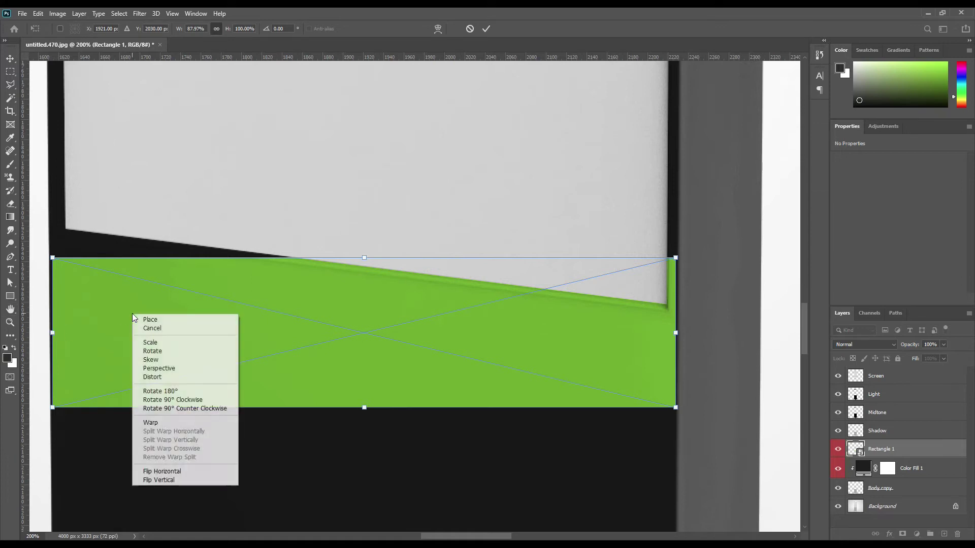
pyautogui.click(160, 368)
pyautogui.moveTo(53, 333); pyautogui.dragTo(51, 305)
pyautogui.moveTo(676, 333); pyautogui.dragTo(678, 388)
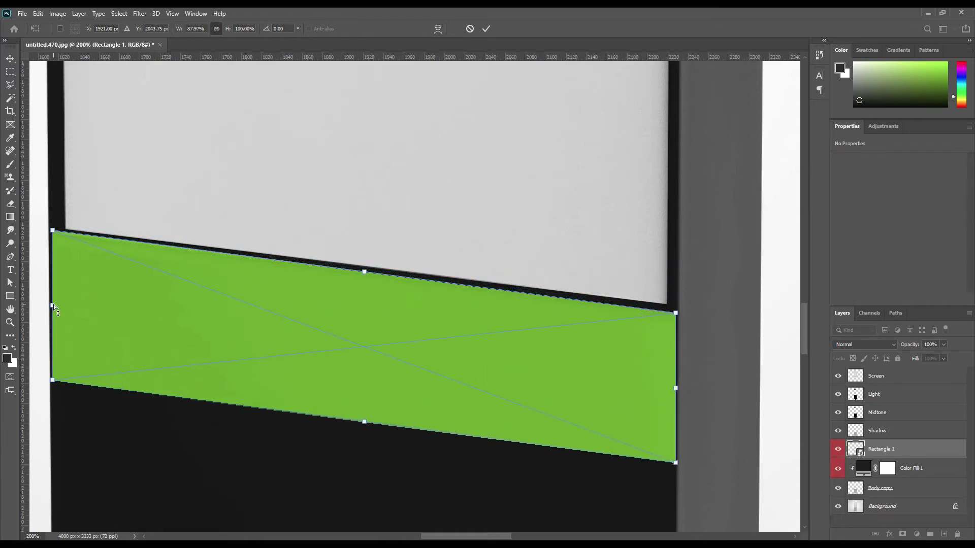
pyautogui.moveTo(53, 303); pyautogui.dragTo(55, 309)
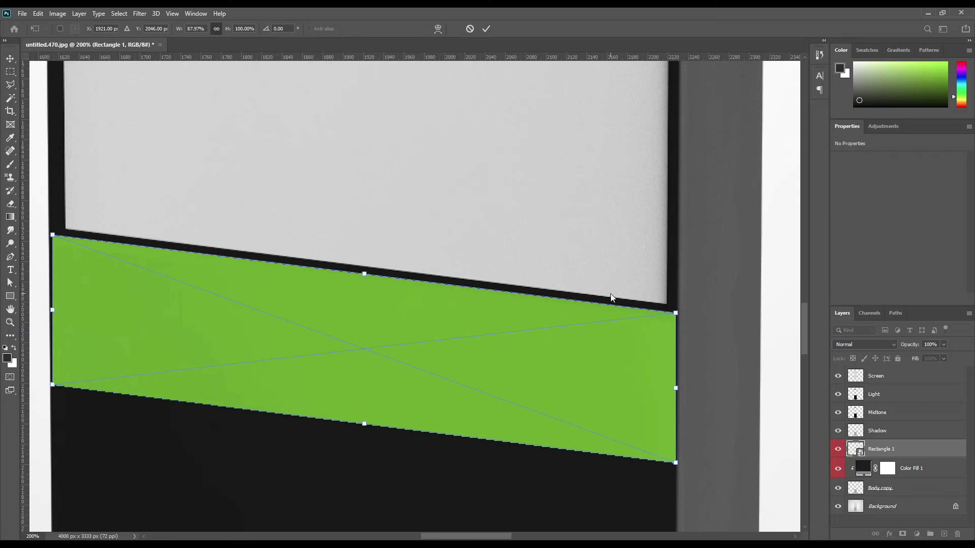
pyautogui.moveTo(407, 316); pyautogui.dragTo(411, 340)
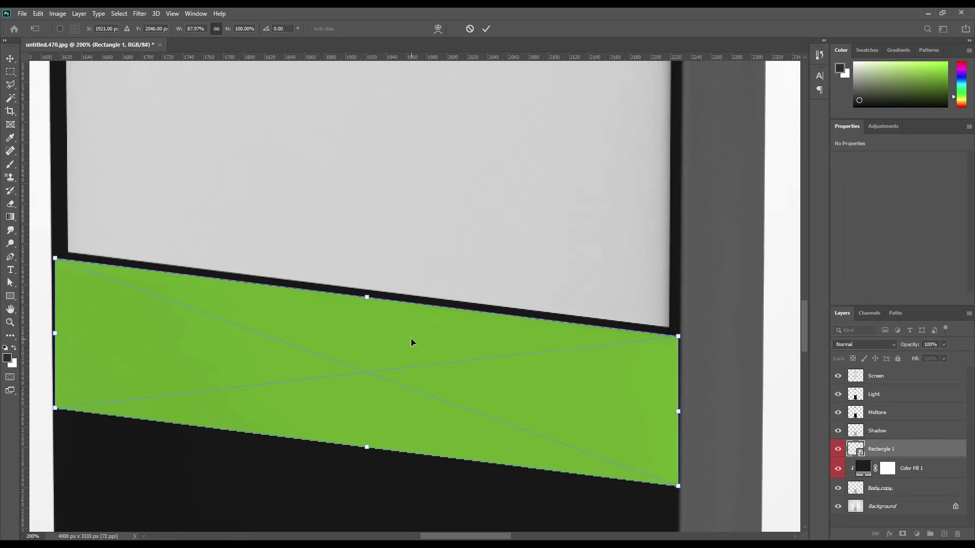
# - Move the strip down to about Y 2079 px, fine-tune the slant at its left edge and apply the transform
pyautogui.hotkey('ctrl', '0')
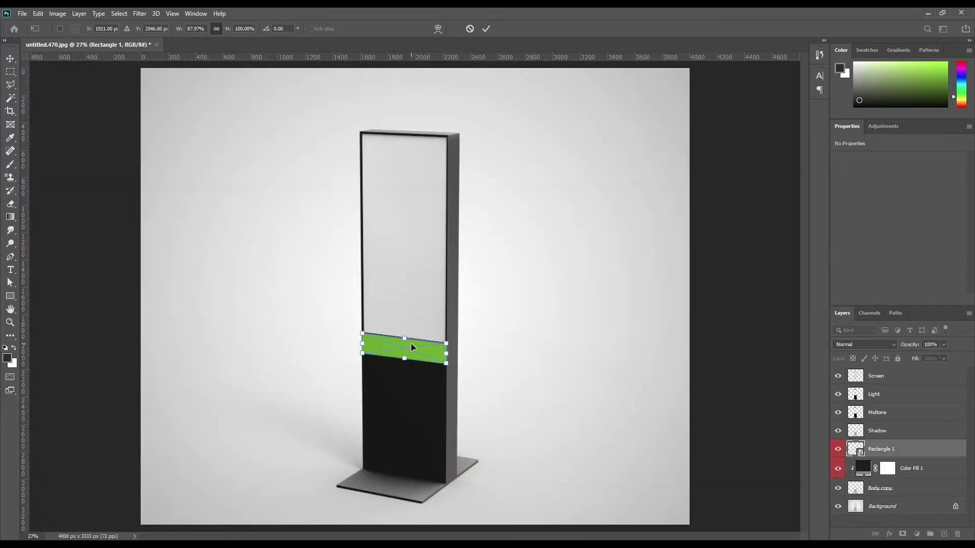
pyautogui.moveTo(412, 348); pyautogui.dragTo(412, 349)
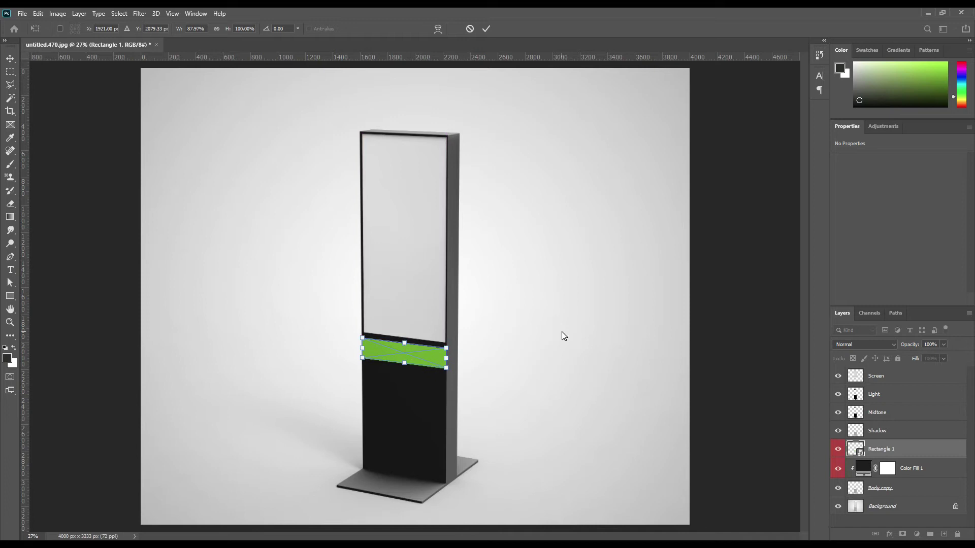
pyautogui.hotkey('ctrl', '+')
pyautogui.hotkey('ctrl', '+')
pyautogui.hotkey('ctrl', '+')
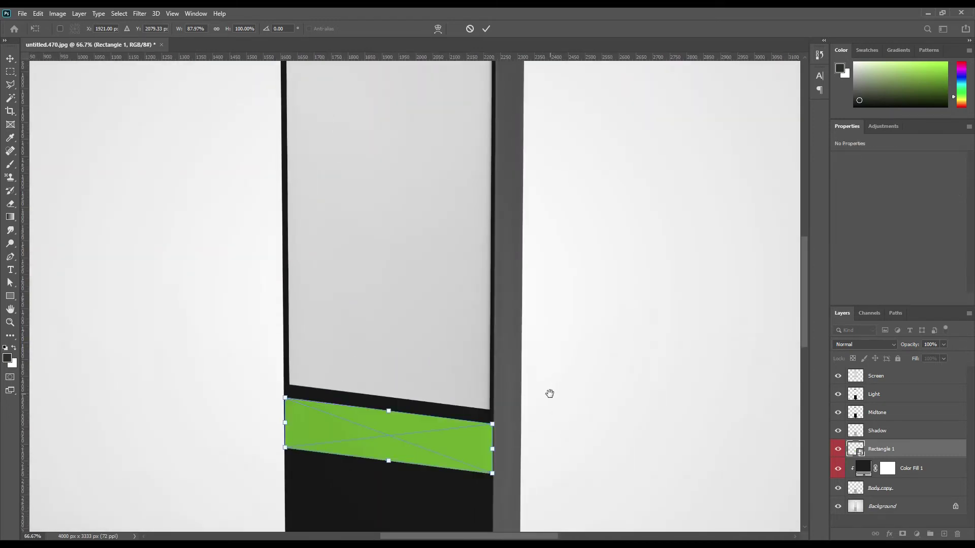
pyautogui.moveTo(550, 394); pyautogui.dragTo(554, 337)
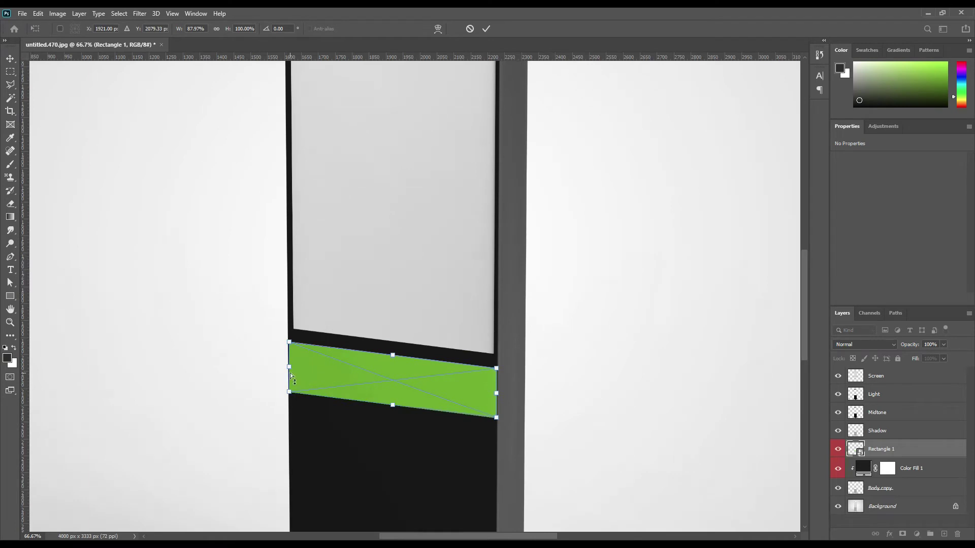
pyautogui.moveTo(289, 367); pyautogui.dragTo(288, 365)
pyautogui.click(486, 29)
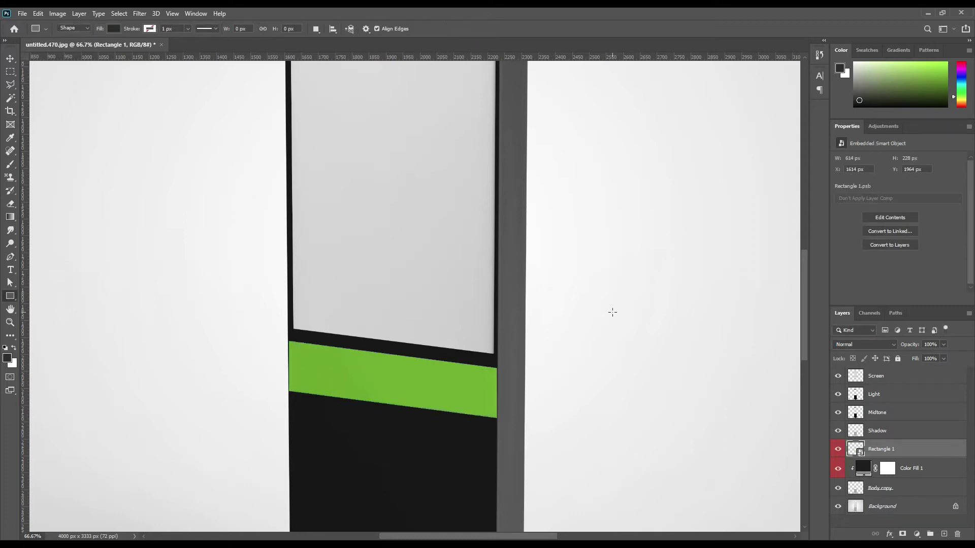
# - Draw a rectangle shape about 643 × 1466 px over the kiosk's screen area
pyautogui.click(10, 59)
pyautogui.click(582, 163)
pyautogui.moveTo(589, 210); pyautogui.dragTo(598, 386)
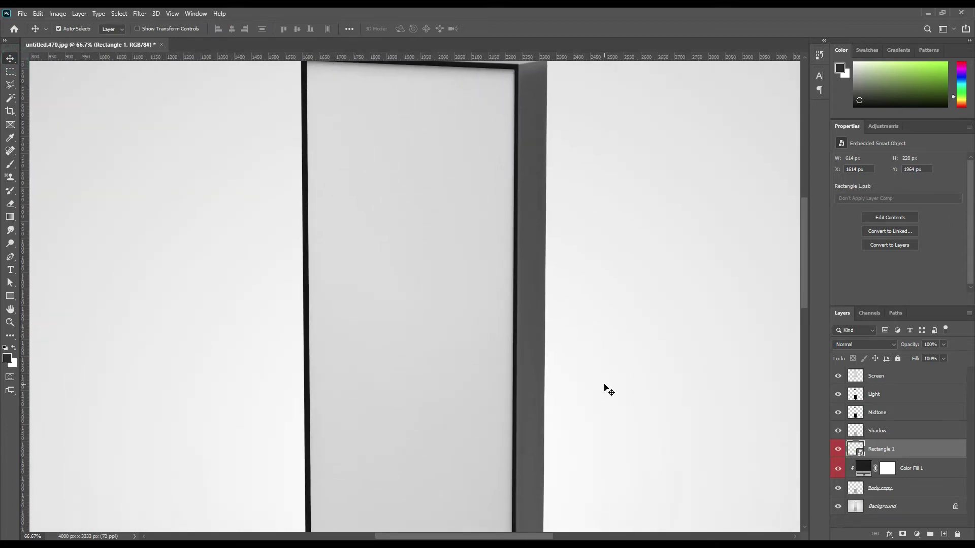
pyautogui.hotkey('ctrl', '-')
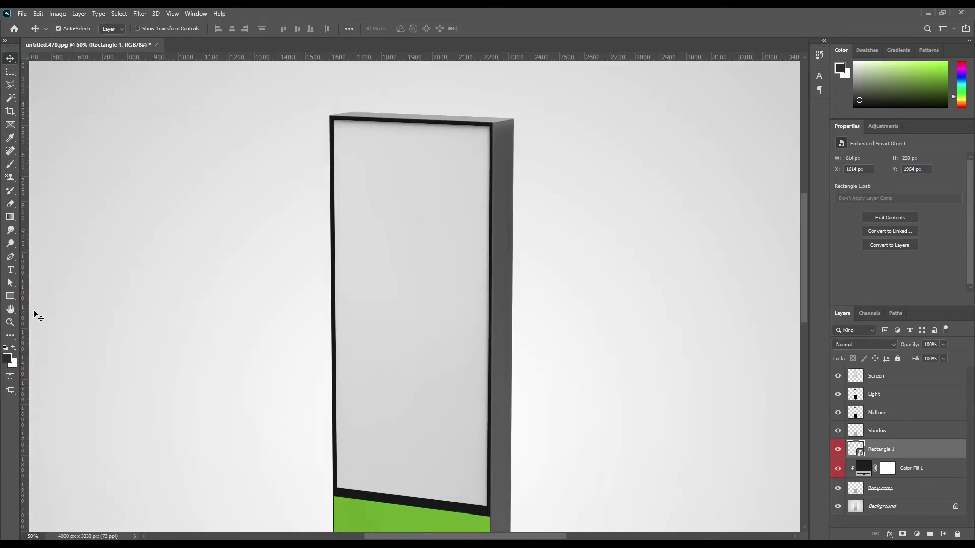
pyautogui.click(10, 296)
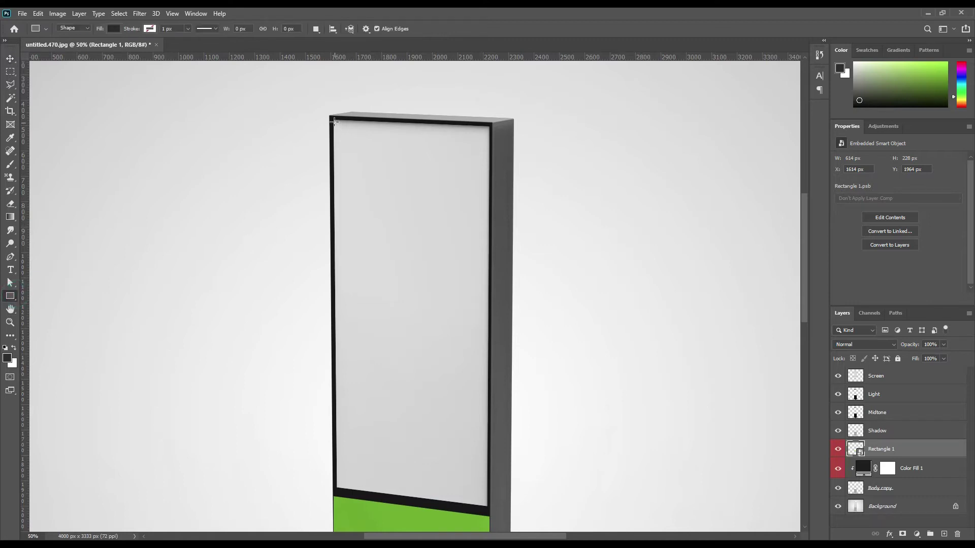
pyautogui.moveTo(333, 118); pyautogui.dragTo(496, 490)
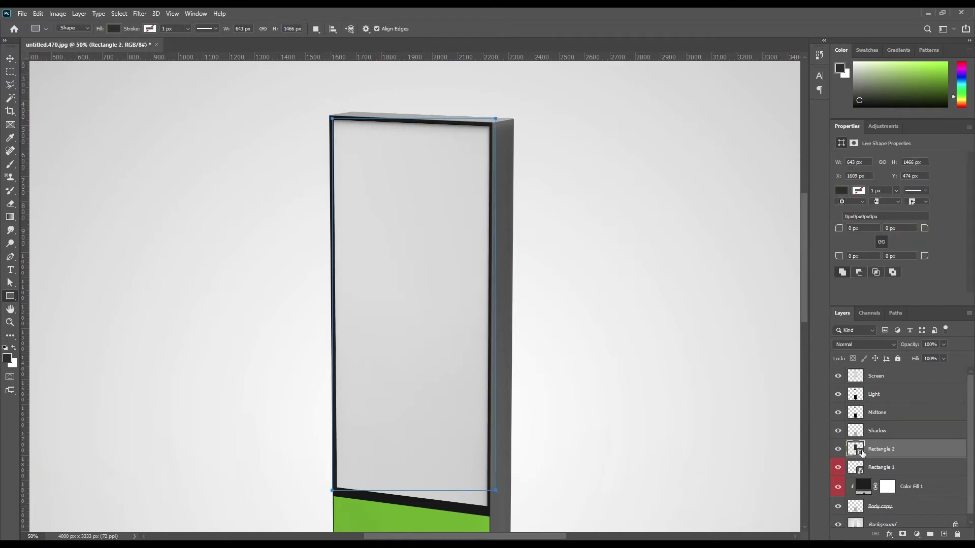
# - Fill Rectangle 2 with green #6bac00 sampled from the strip and place its layer above the Screen layer
pyautogui.doubleClick(862, 454)
pyautogui.click(383, 513)
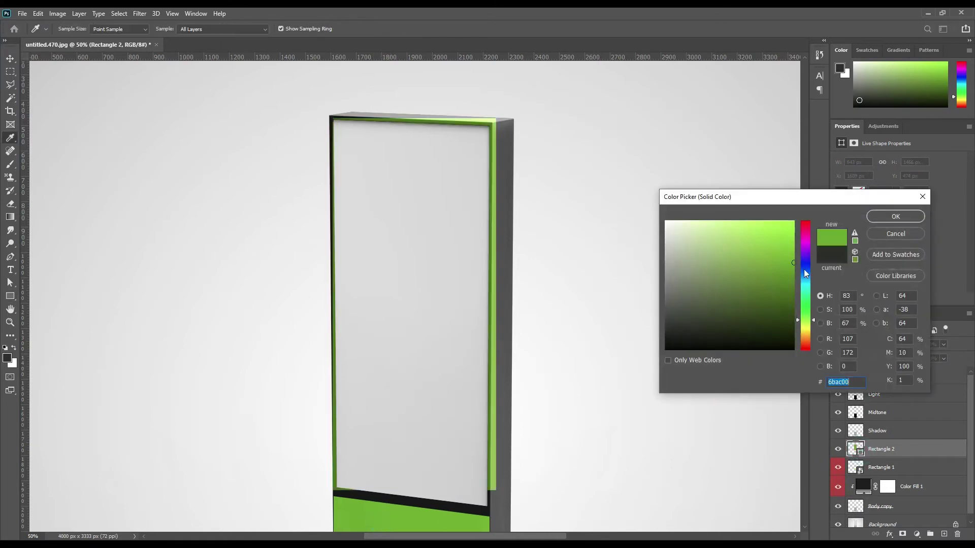
pyautogui.click(894, 217)
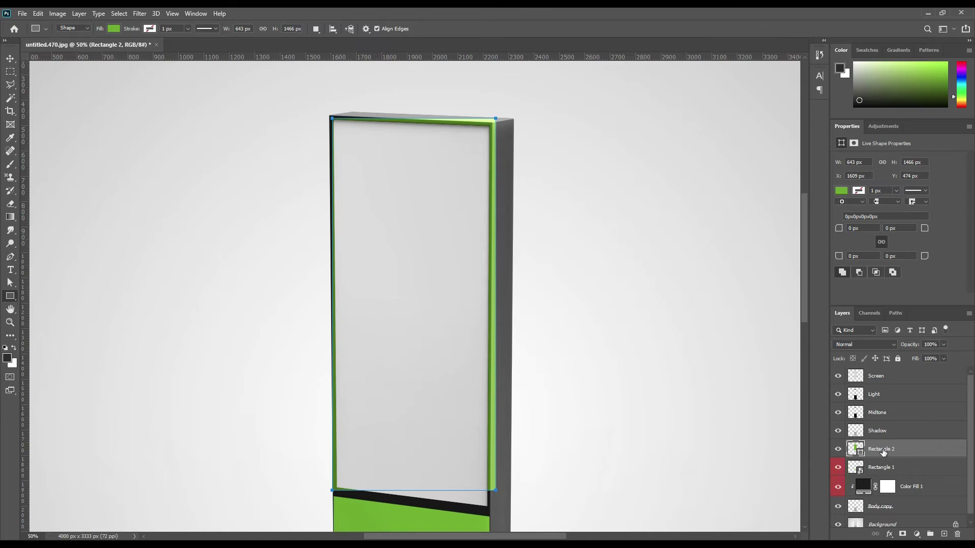
pyautogui.moveTo(883, 450); pyautogui.dragTo(895, 375)
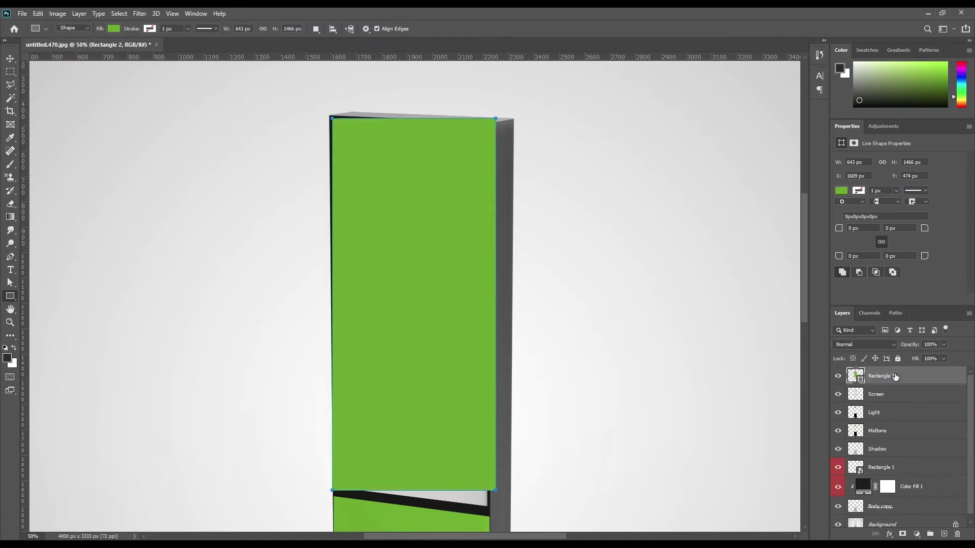
# - Hide Rectangle 2 and group the layers from Light down to Body copy under the name Body
pyautogui.click(838, 376)
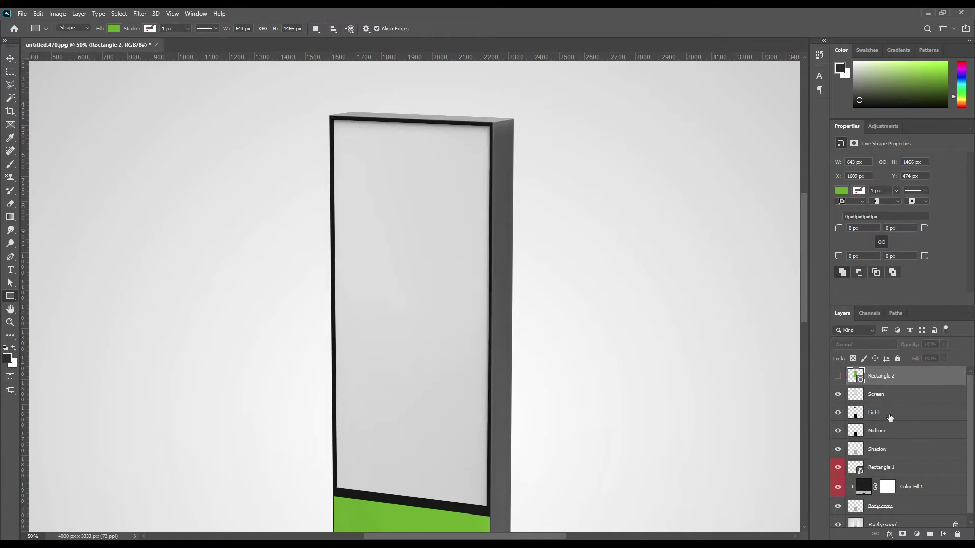
pyautogui.click(890, 417)
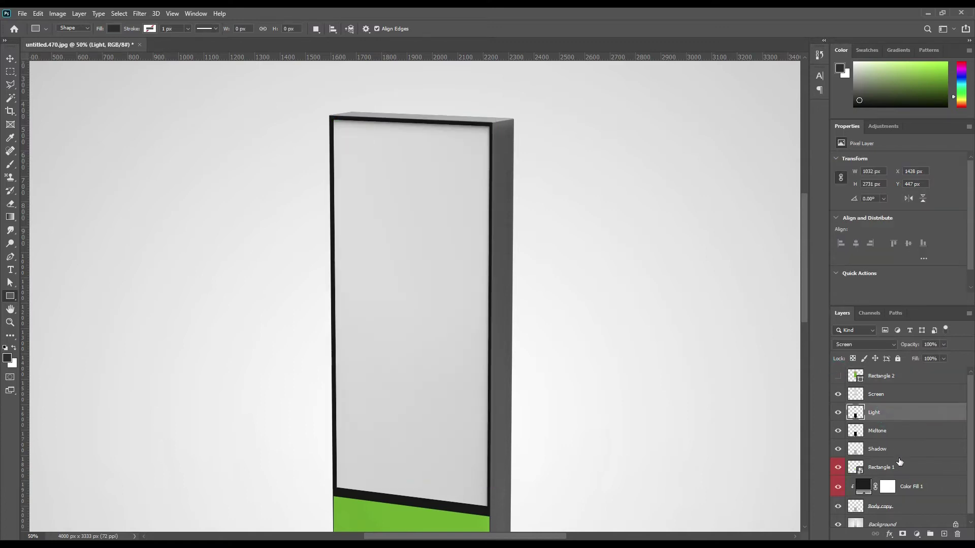
pyautogui.scroll(-1, 906, 457)
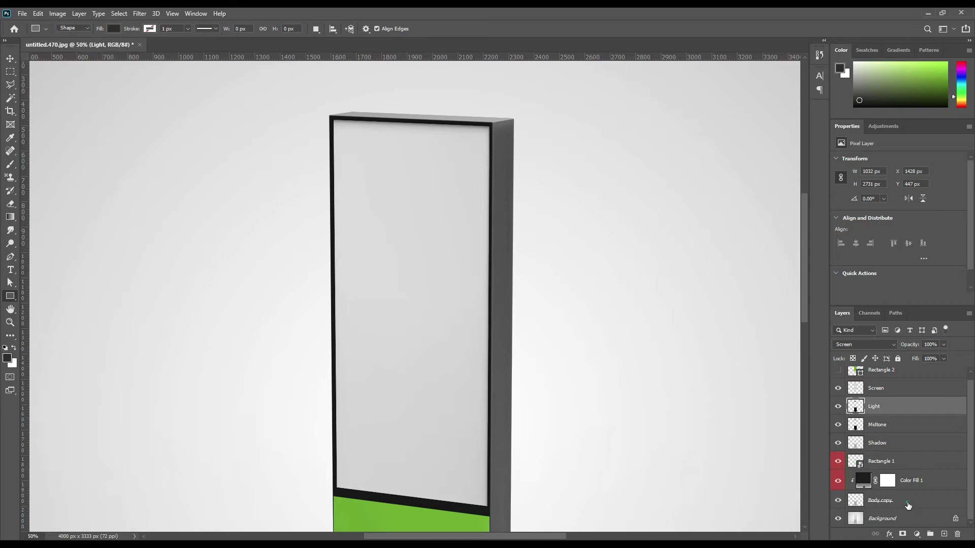
pyautogui.keyDown('shift'); pyautogui.click(918, 501); pyautogui.keyUp('shift')
pyautogui.moveTo(918, 502); pyautogui.dragTo(930, 534)
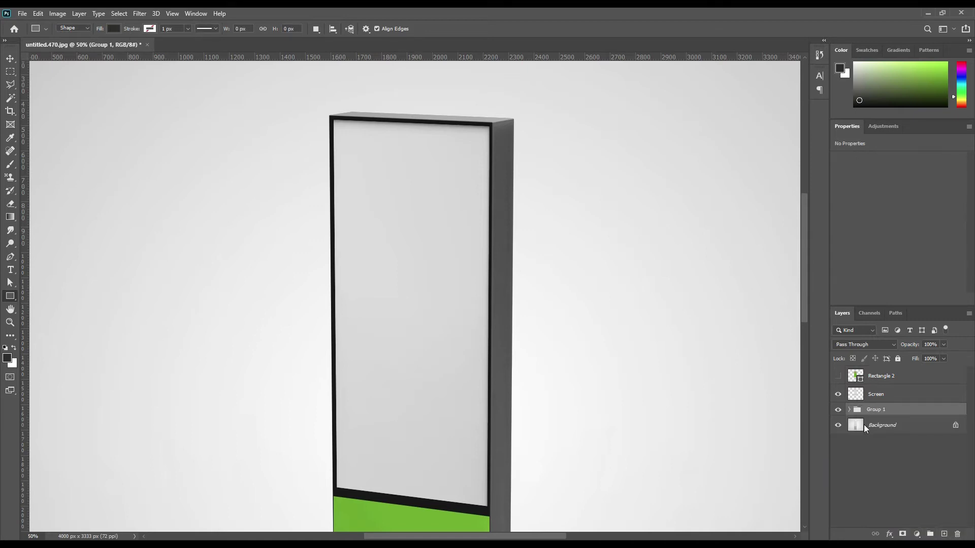
pyautogui.doubleClick(873, 410)
pyautogui.write('Body')
pyautogui.press('Return')
# - Show Rectangle 2 again and convert it to a smart object
pyautogui.click(898, 376)
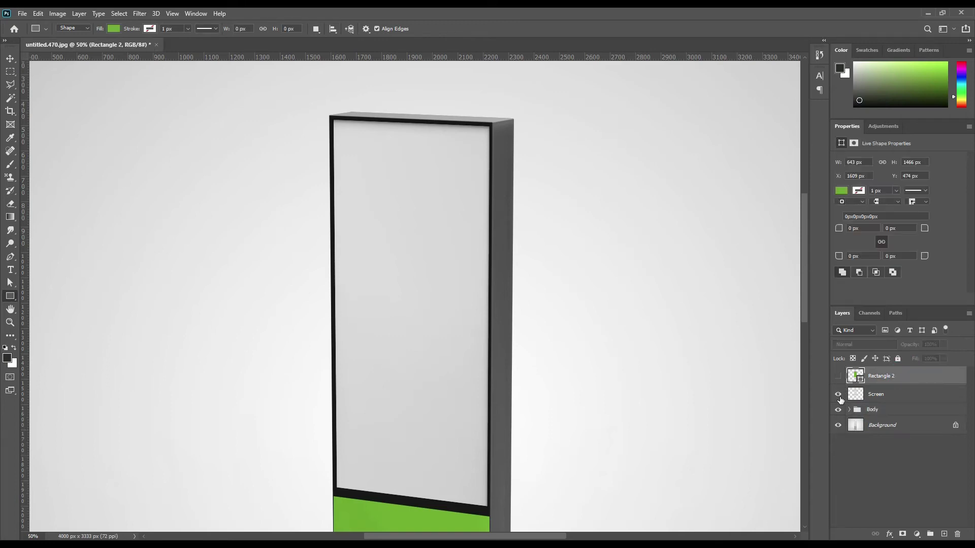
pyautogui.click(838, 376)
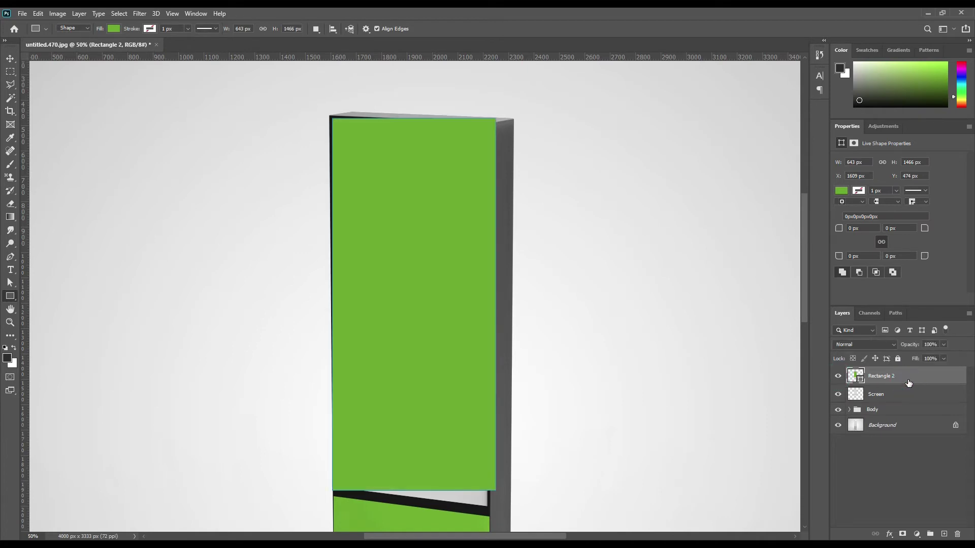
pyautogui.rightClick(909, 382)
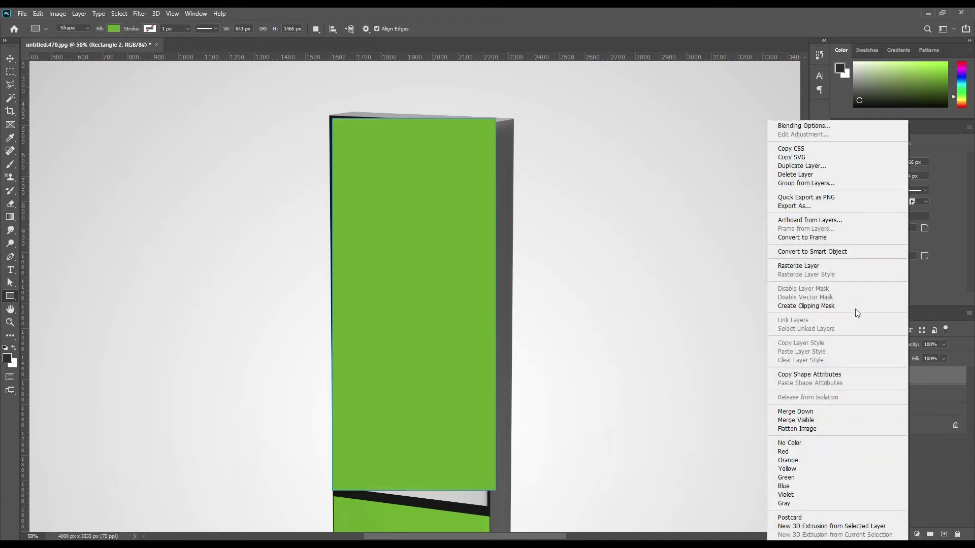
pyautogui.click(811, 253)
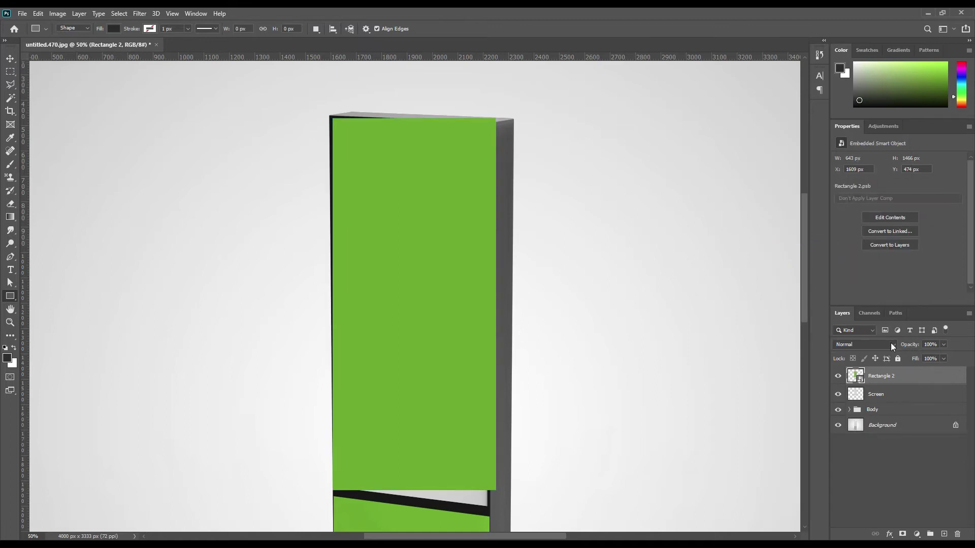
# - Lower Rectangle 2's opacity to 64% and distort its lower-left corner onto the matching corner of the kiosk screen
pyautogui.moveTo(909, 344); pyautogui.dragTo(894, 349)
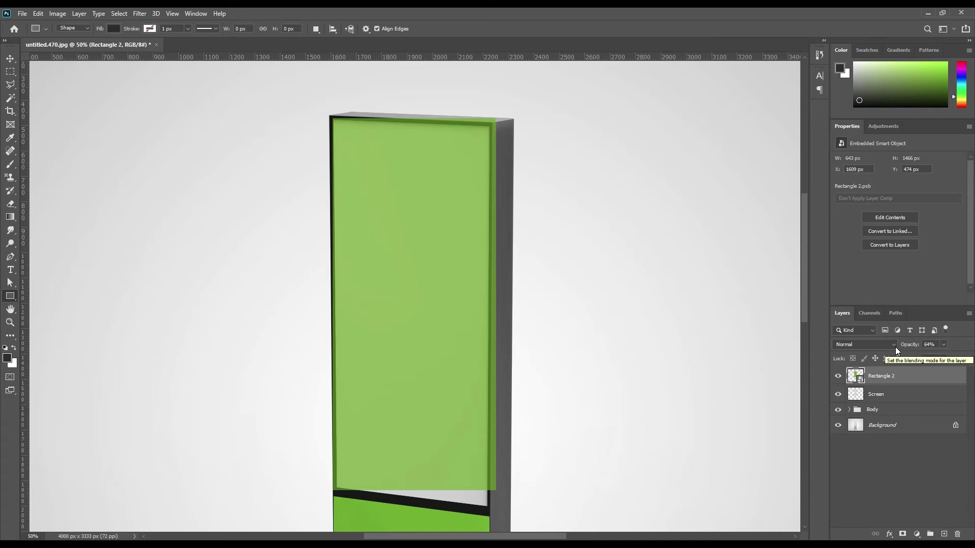
pyautogui.hotkey('ctrl', 't')
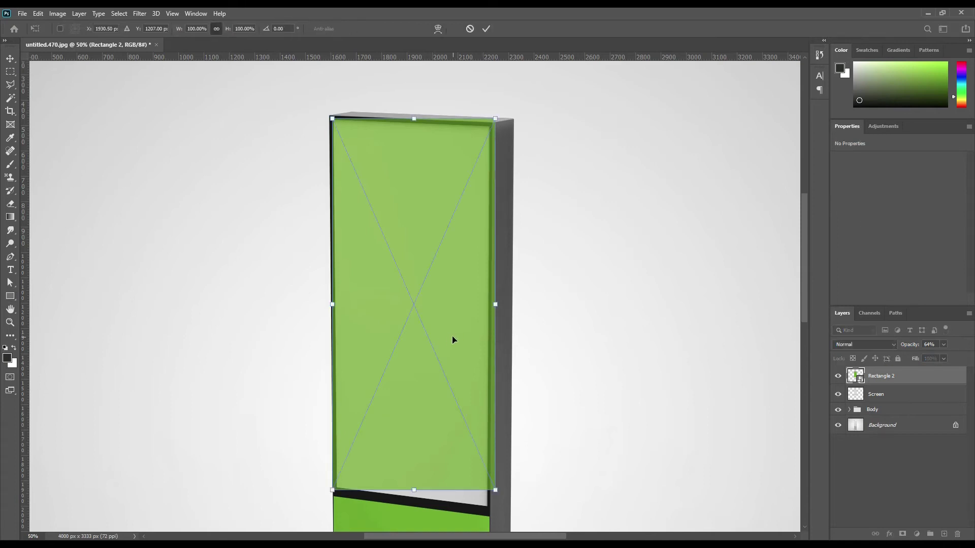
pyautogui.scroll(8, 398, 400)
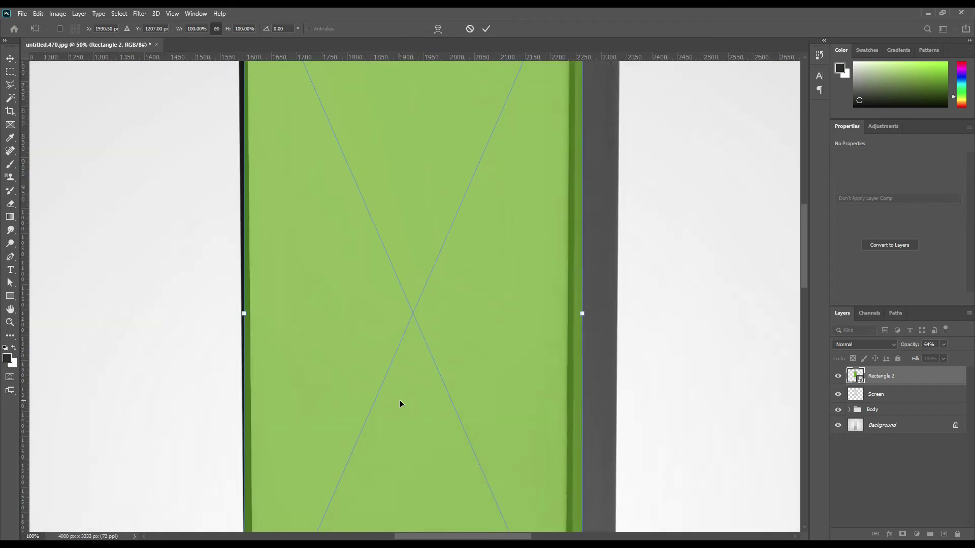
pyautogui.moveTo(370, 436); pyautogui.dragTo(421, 340)
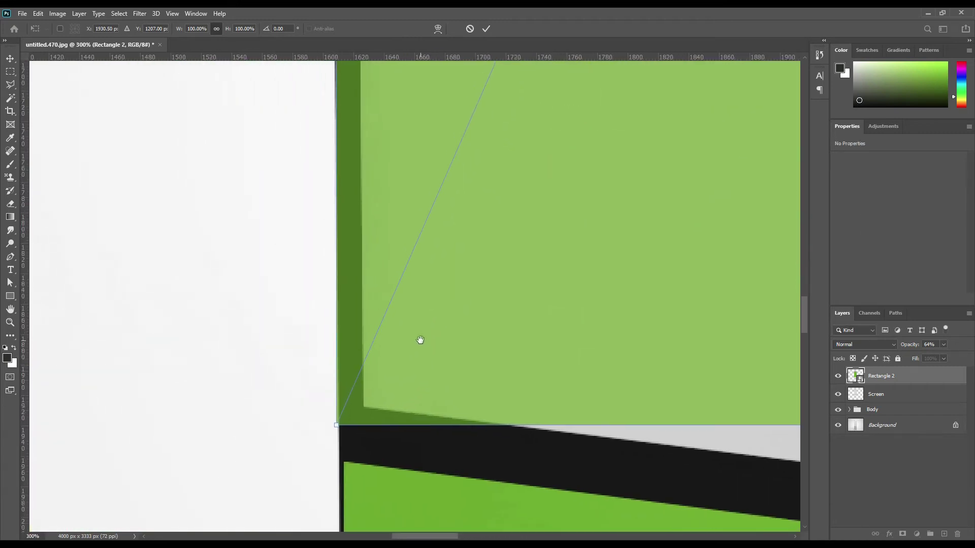
pyautogui.scroll(1, 418, 345)
pyautogui.rightClick(398, 362)
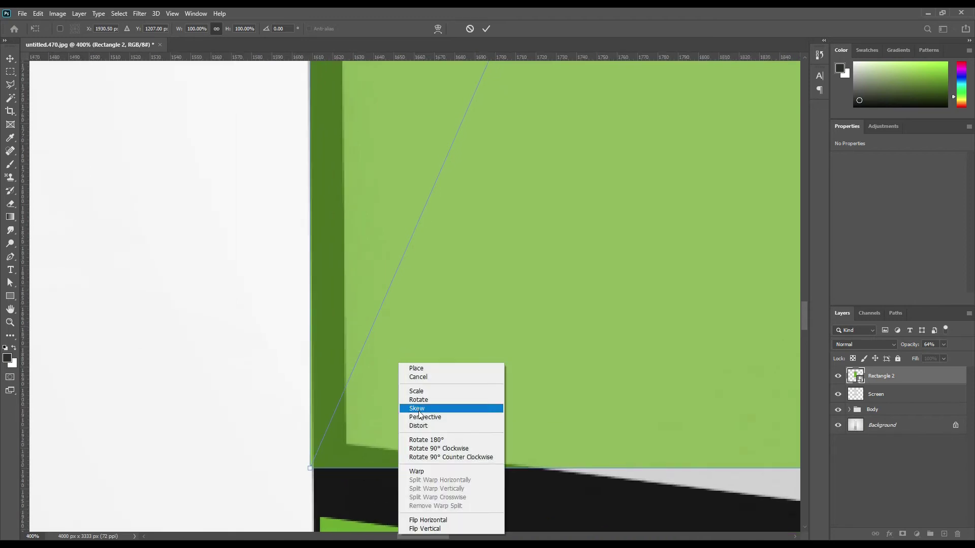
pyautogui.click(427, 425)
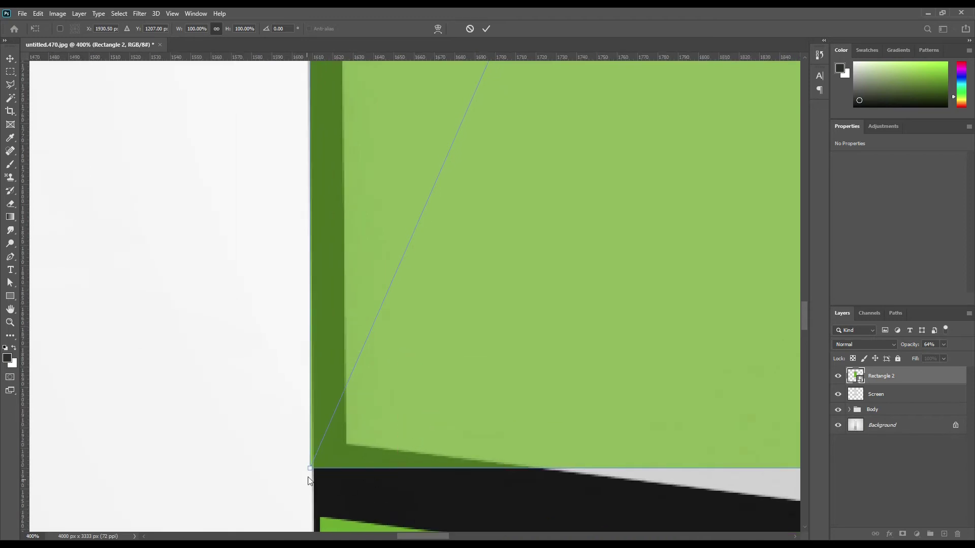
pyautogui.moveTo(309, 470); pyautogui.dragTo(343, 448)
# - Distort the remaining three corners of Rectangle 2 onto the matching corners of the kiosk screen
pyautogui.moveTo(669, 395); pyautogui.dragTo(394, 381)
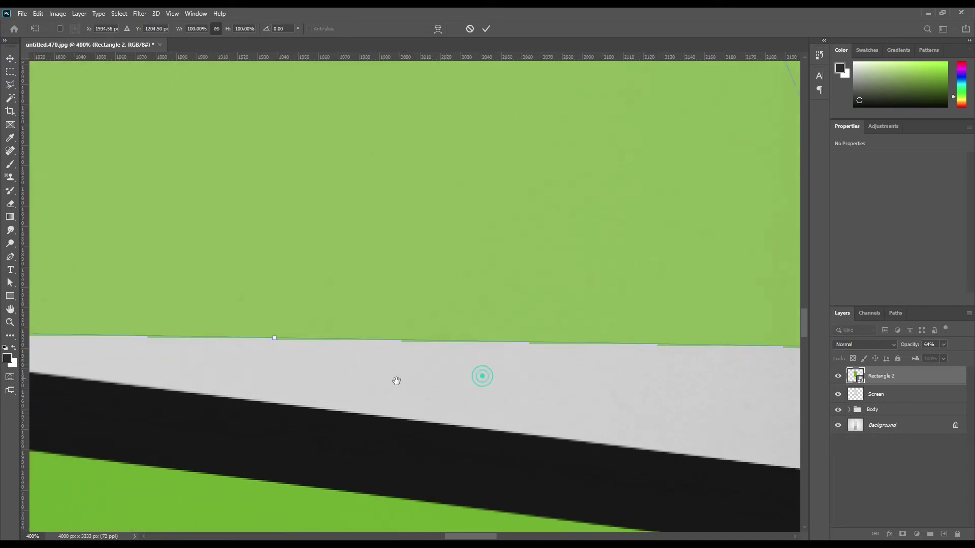
pyautogui.click(498, 406)
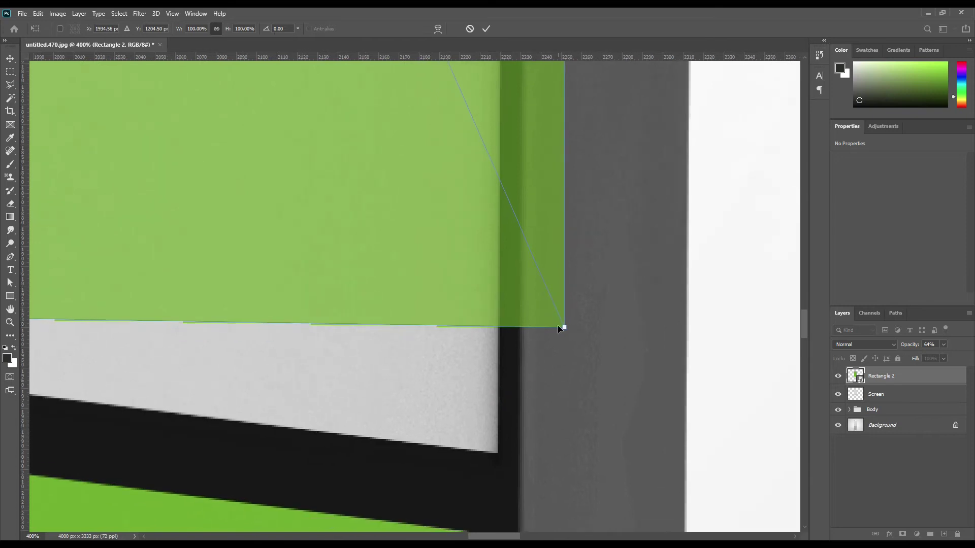
pyautogui.moveTo(565, 327); pyautogui.dragTo(500, 457)
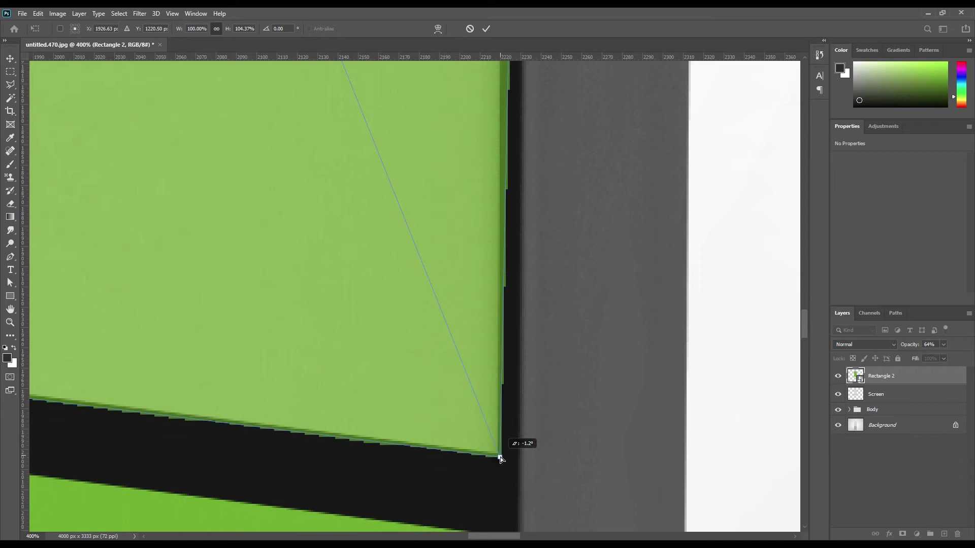
pyautogui.moveTo(609, 202); pyautogui.dragTo(590, 408)
pyautogui.press('space')
pyautogui.moveTo(357, 355); pyautogui.dragTo(469, 358)
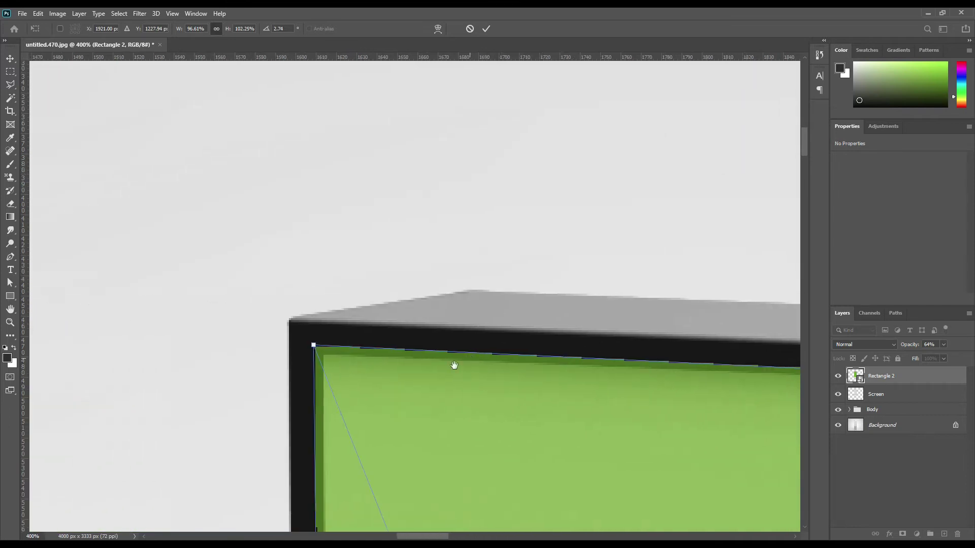
pyautogui.moveTo(315, 347); pyautogui.dragTo(322, 351)
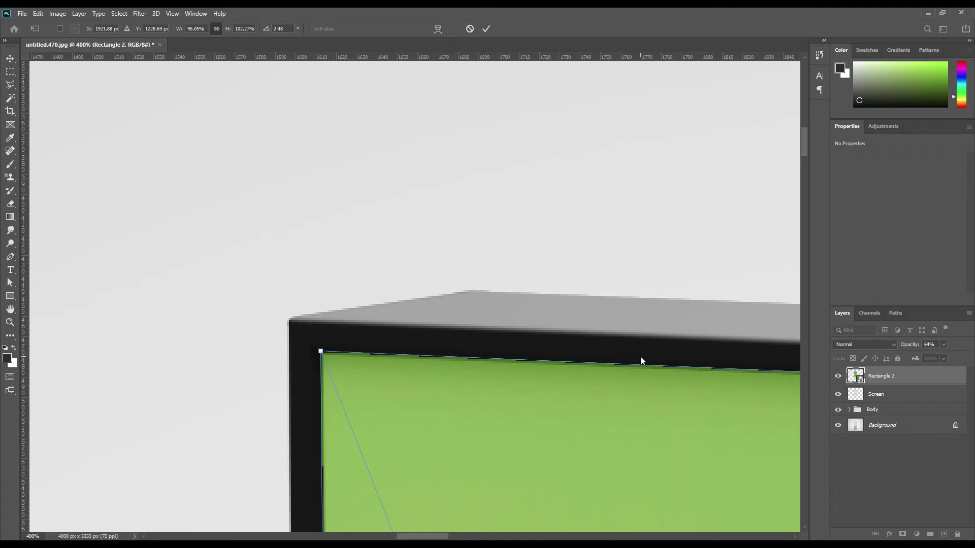
# - Nudge Rectangle 2's lower-left corner slightly outward so it fully covers the screen's corner
pyautogui.moveTo(645, 430); pyautogui.dragTo(512, 343)
pyautogui.moveTo(633, 300); pyautogui.dragTo(229, 270)
pyautogui.moveTo(455, 300); pyautogui.dragTo(387, 272)
pyautogui.moveTo(394, 370); pyautogui.dragTo(565, 375)
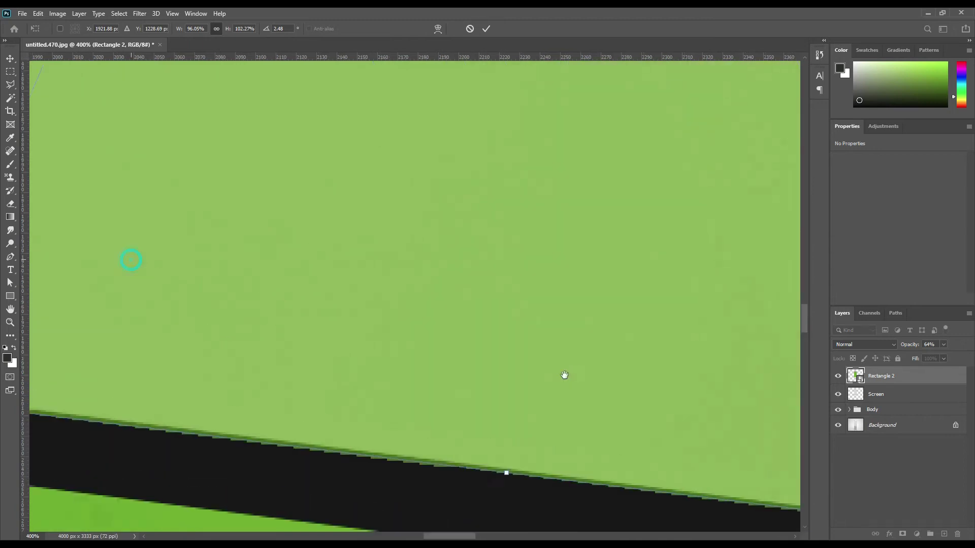
pyautogui.moveTo(364, 378); pyautogui.dragTo(376, 302)
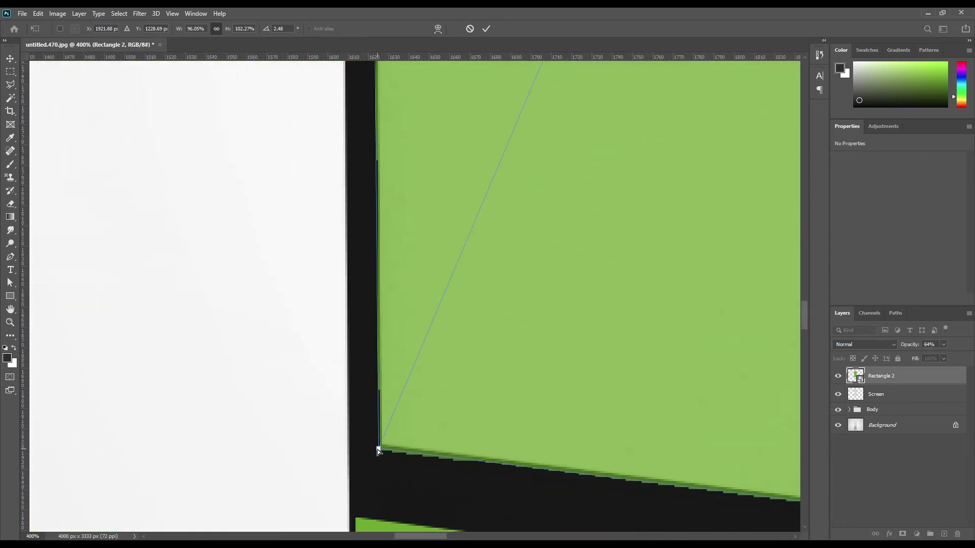
pyautogui.moveTo(378, 448); pyautogui.dragTo(377, 448)
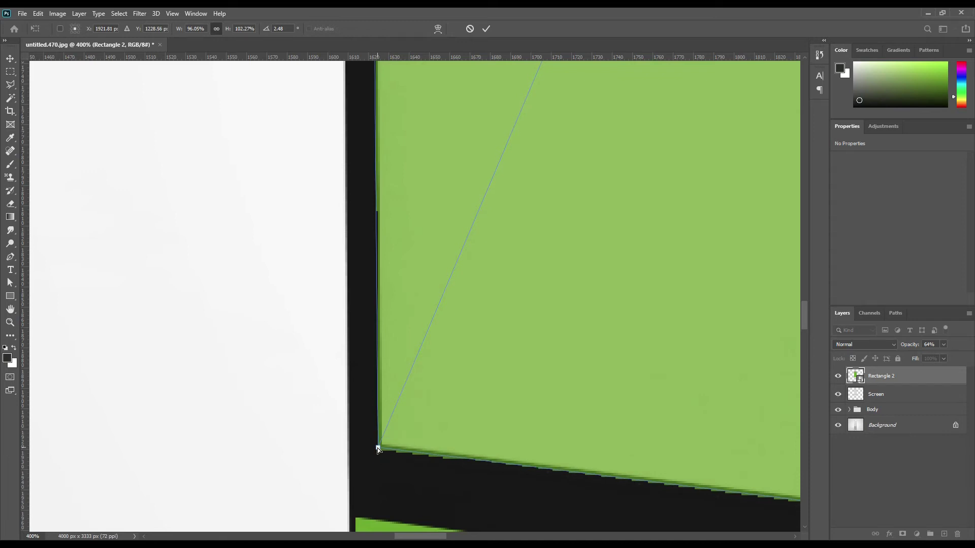
# - Nudge Rectangle 2's upper-left corner slightly outward over the edge of the screen
pyautogui.moveTo(517, 181); pyautogui.dragTo(526, 497)
pyautogui.scroll(10, 536, 457)
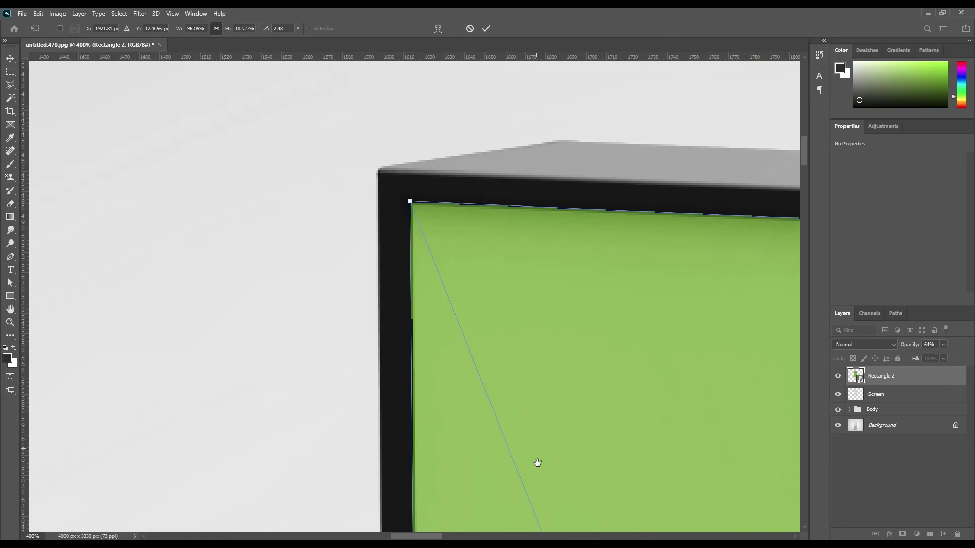
pyautogui.moveTo(494, 340); pyautogui.dragTo(511, 432)
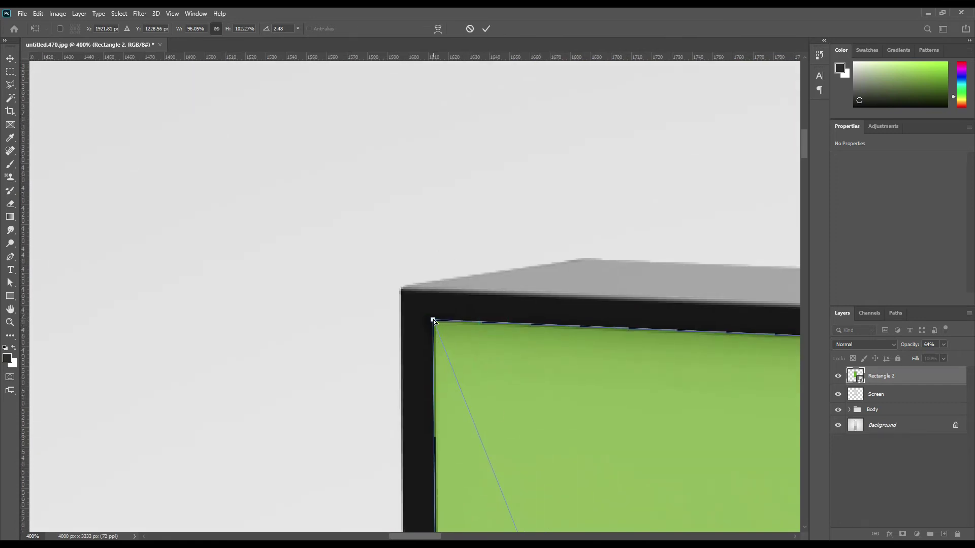
pyautogui.moveTo(433, 320); pyautogui.dragTo(431, 318)
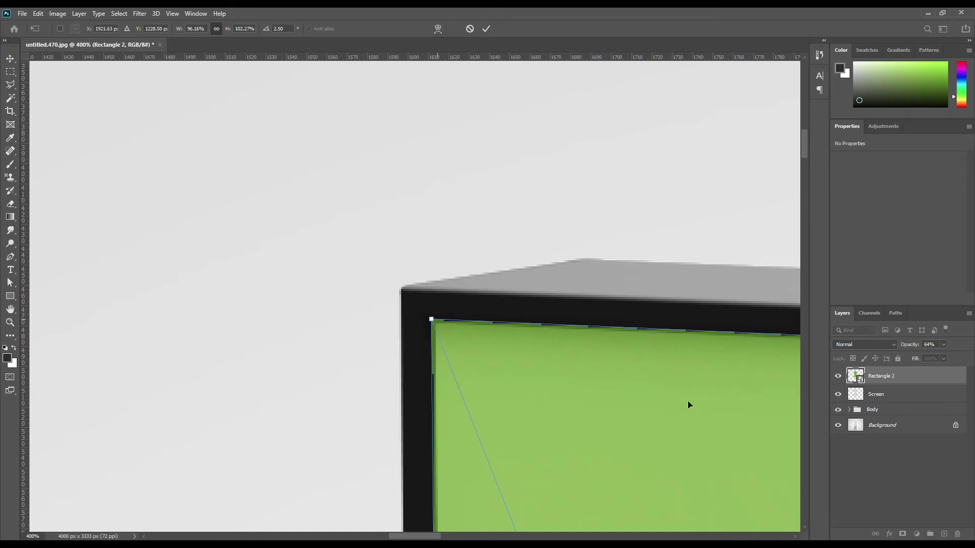
# - Nudge Rectangle 2's upper-right corner slightly upward over the screen's edge and apply the distortion
pyautogui.moveTo(689, 402); pyautogui.dragTo(428, 381)
pyautogui.hscroll(10, 570, 402)
pyautogui.moveTo(524, 408); pyautogui.dragTo(528, 390)
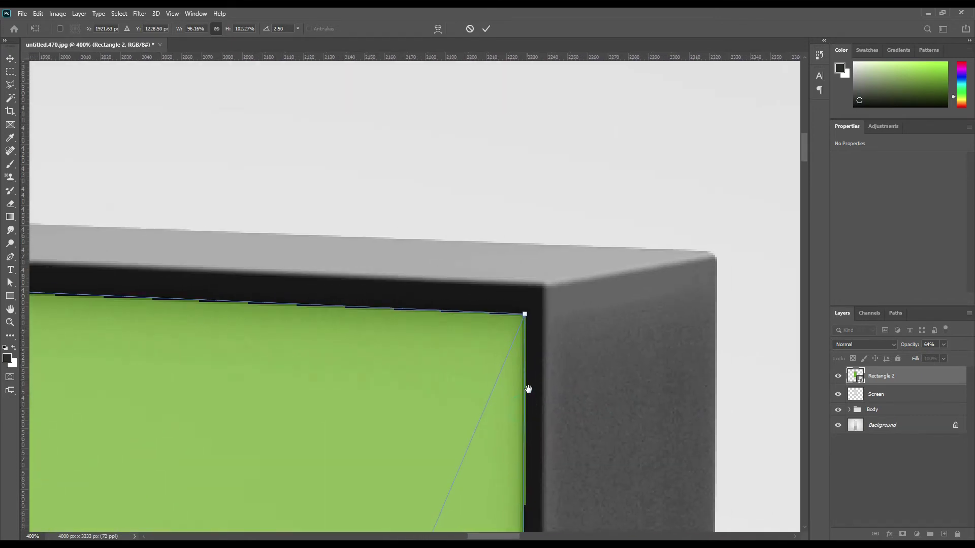
pyautogui.moveTo(526, 315); pyautogui.dragTo(526, 313)
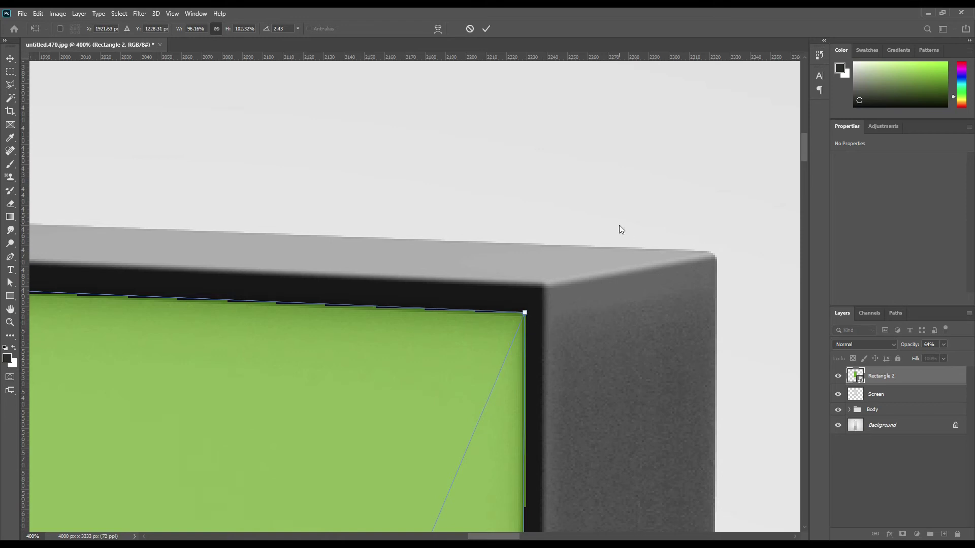
pyautogui.hotkey('ctrl', '0')
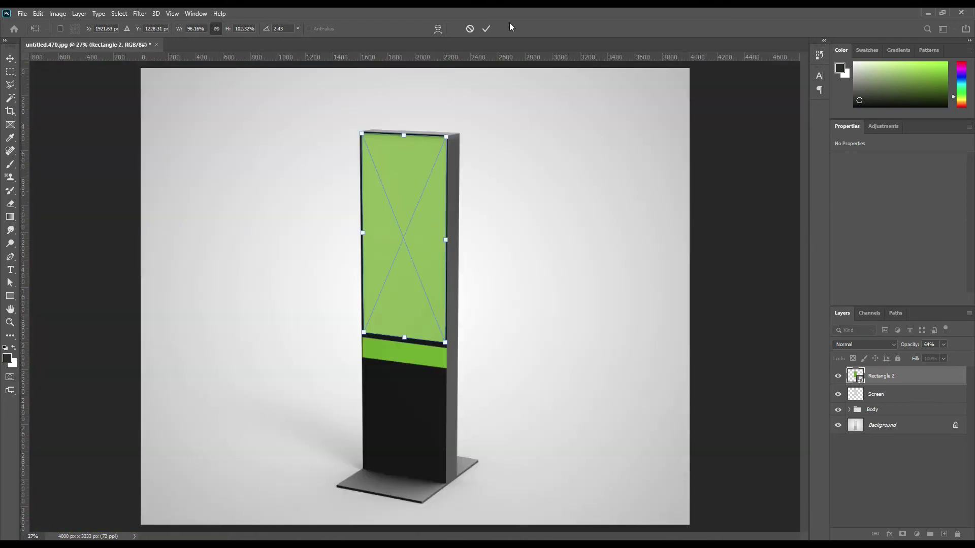
pyautogui.click(485, 29)
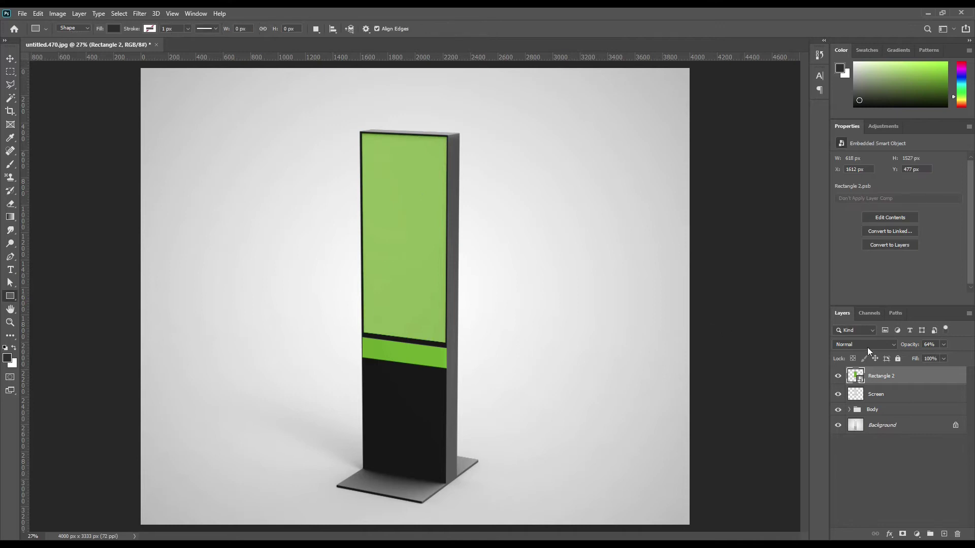
# - Set Rectangle 2's opacity back to 100% and clip it to the Screen layer
pyautogui.moveTo(905, 346); pyautogui.dragTo(929, 346)
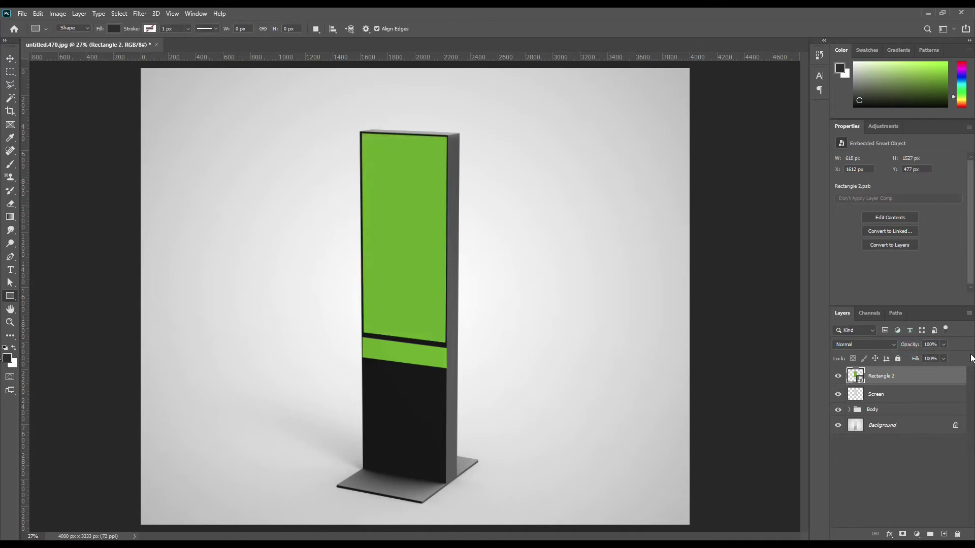
pyautogui.rightClick(919, 380)
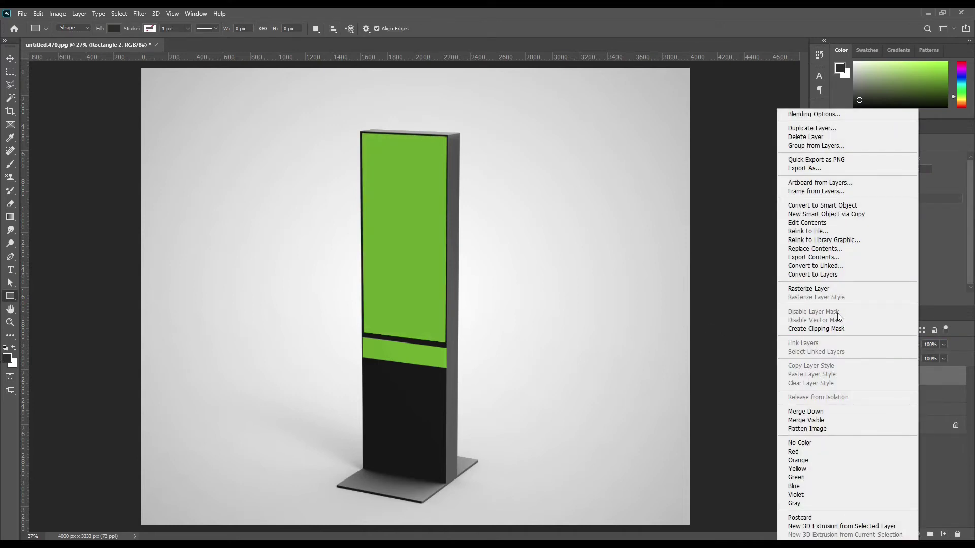
pyautogui.click(825, 330)
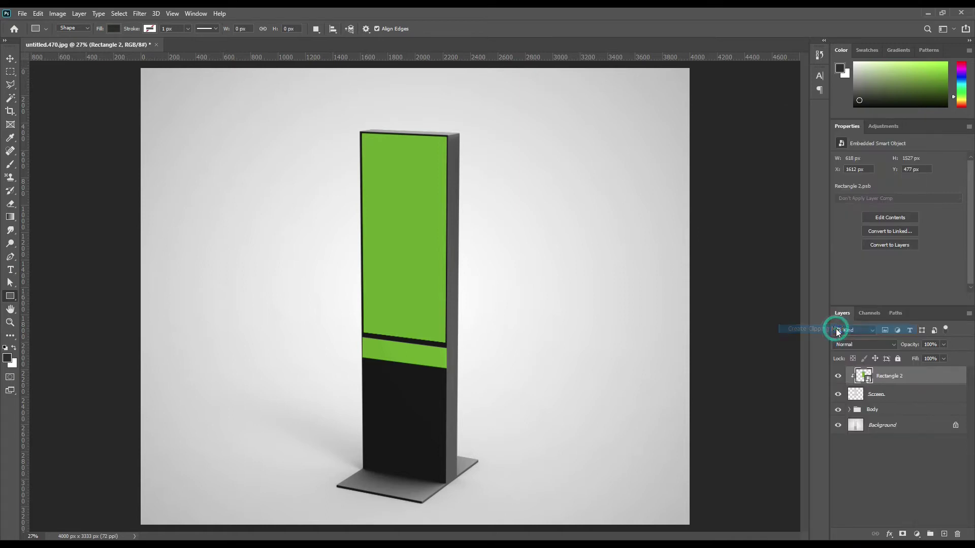
# - Duplicate the Screen layer and move the original above Rectangle 2, leaving the copy as the clipping base
pyautogui.click(913, 401)
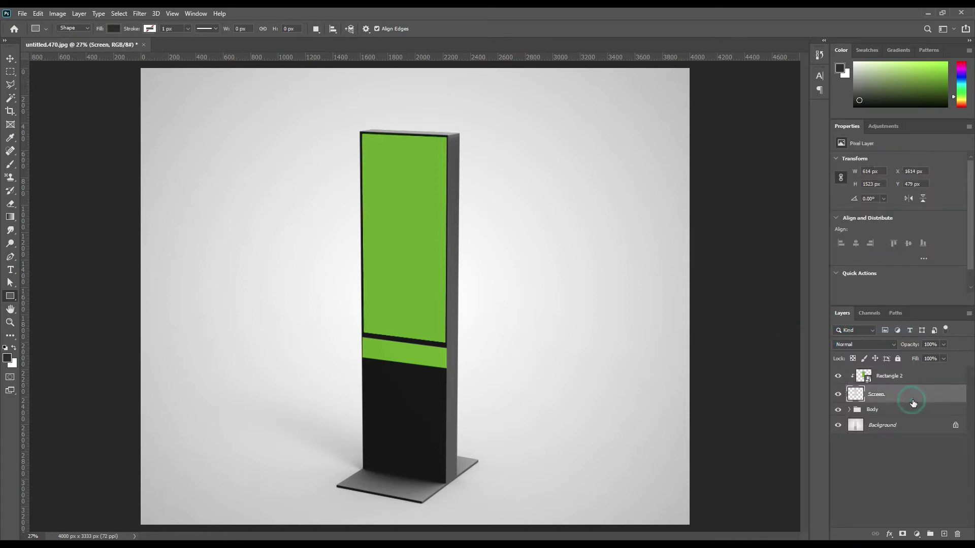
pyautogui.hotkey('ctrl', 'j')
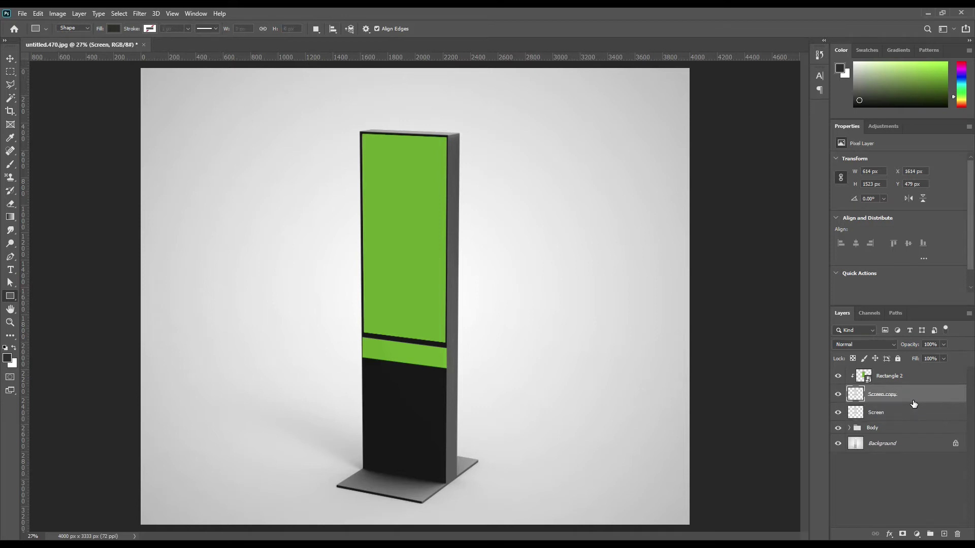
pyautogui.moveTo(887, 410); pyautogui.dragTo(908, 375)
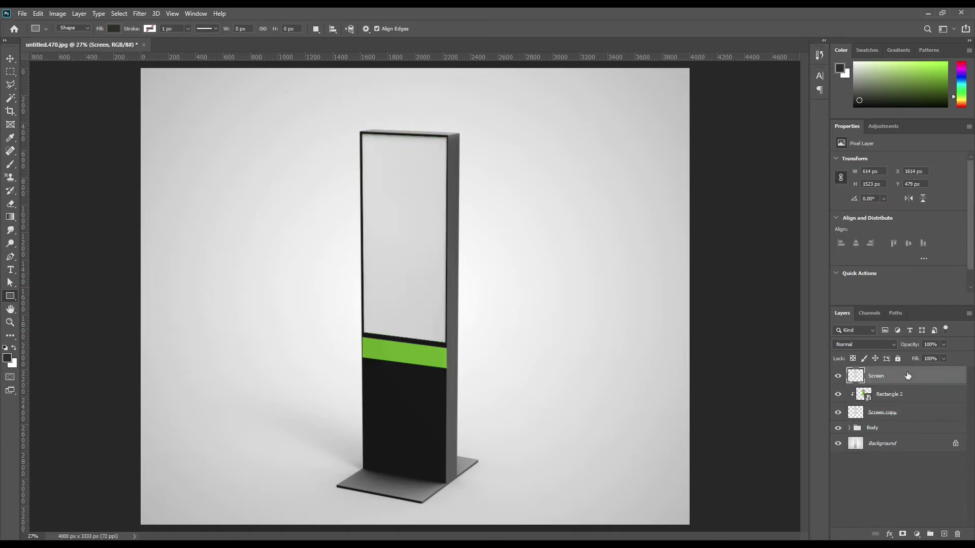
# - Duplicate the topmost Screen layer twice and rename the original Shadow
pyautogui.click(882, 344)
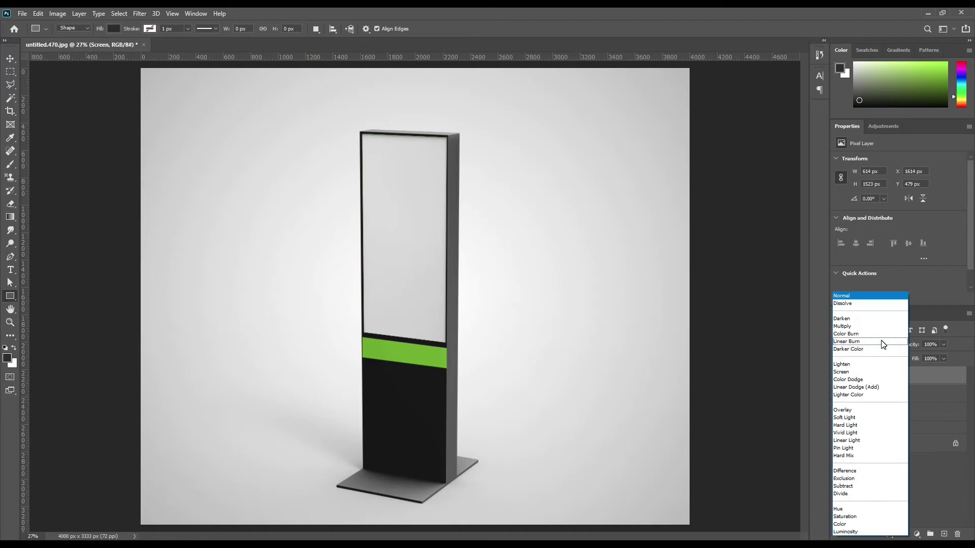
pyautogui.click(928, 377)
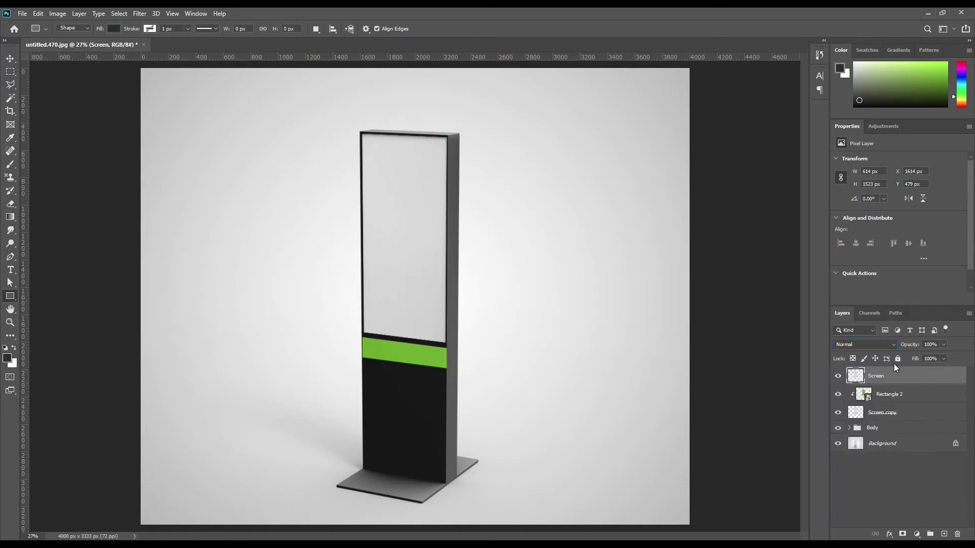
pyautogui.hotkey('ctrl', 'j')
pyautogui.hotkey('ctrl', 'j')
pyautogui.click(879, 413)
pyautogui.doubleClick(878, 413)
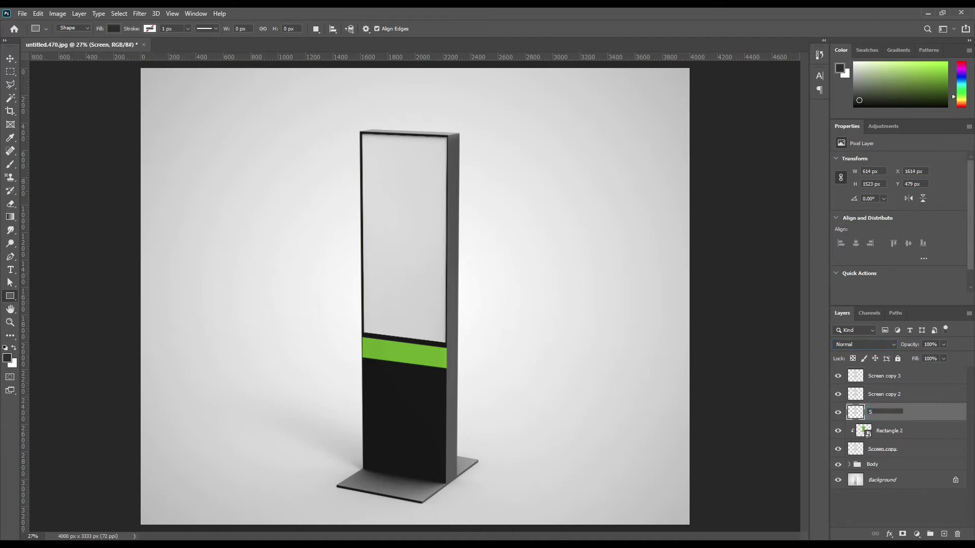
pyautogui.press('Return')
# - Rename Screen copy 2 as Midtone and Screen copy 3 as Light
pyautogui.doubleClick(887, 398)
pyautogui.write('Midto')
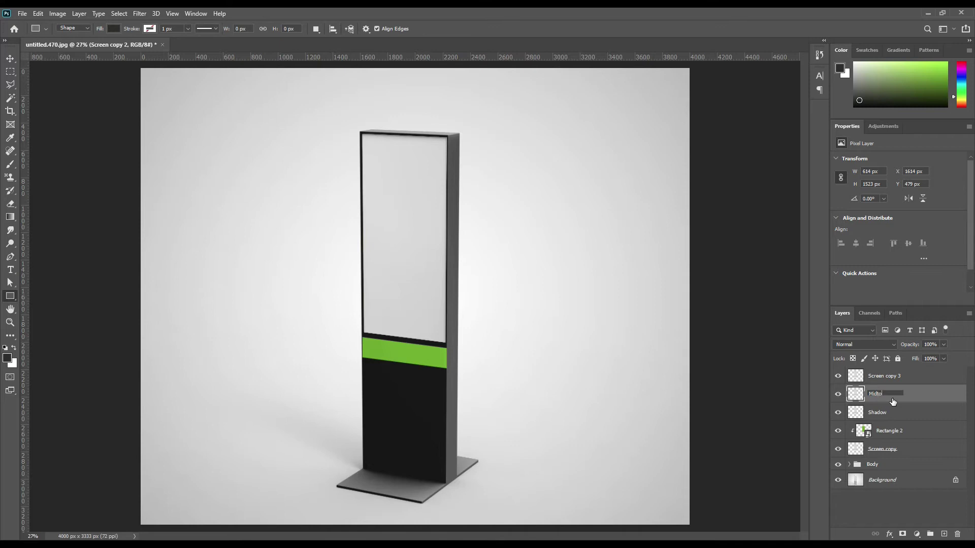
pyautogui.write('ne')
pyautogui.press('Return')
pyautogui.doubleClick(884, 376)
pyautogui.write('L')
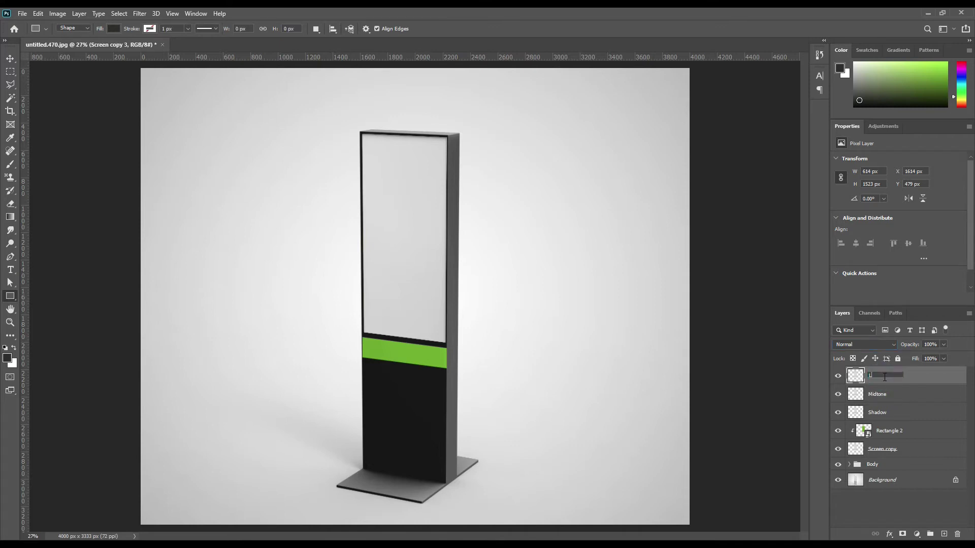
pyautogui.write('ight')
pyautogui.press('Return')
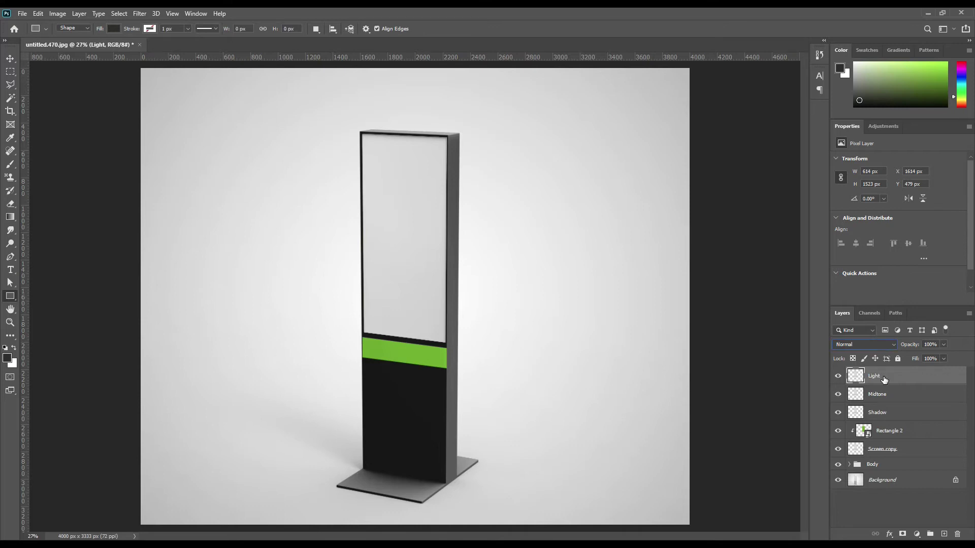
# - Hide the Midtone and Light layers and set the Shadow layer's blend mode to Multiply
pyautogui.click(894, 413)
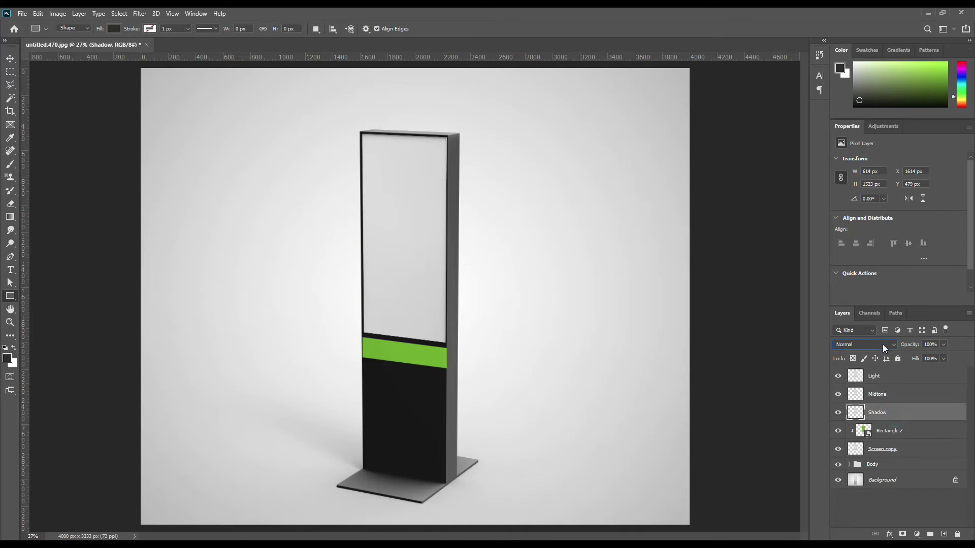
pyautogui.click(882, 344)
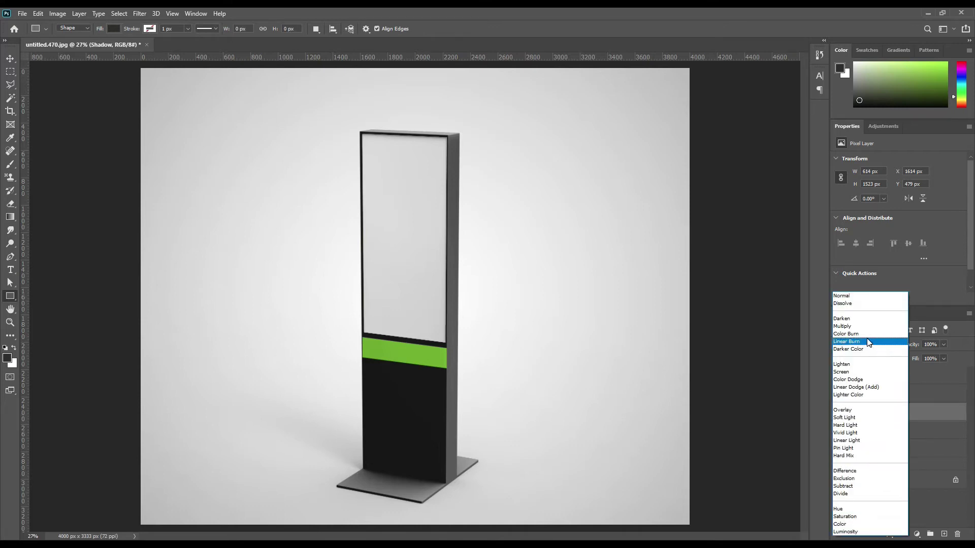
pyautogui.click(776, 390)
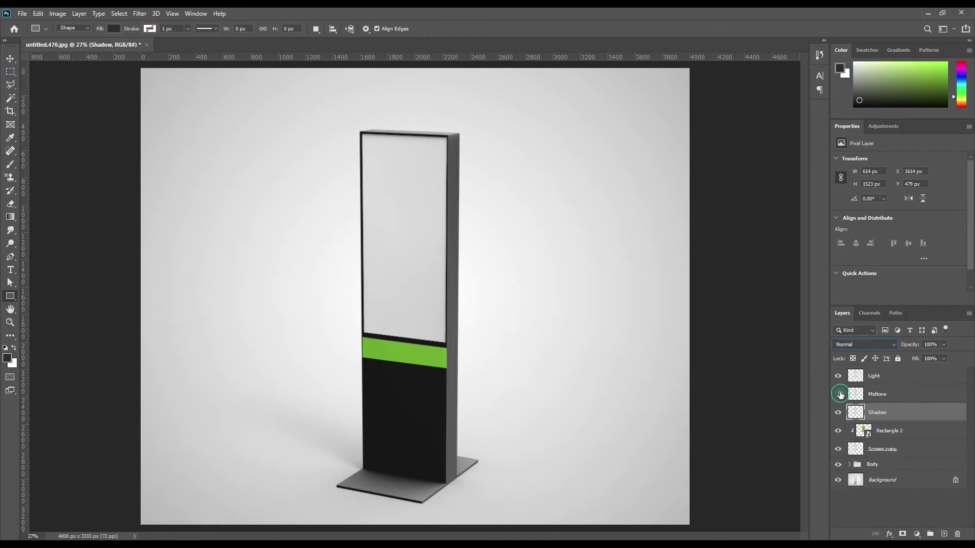
pyautogui.click(878, 344)
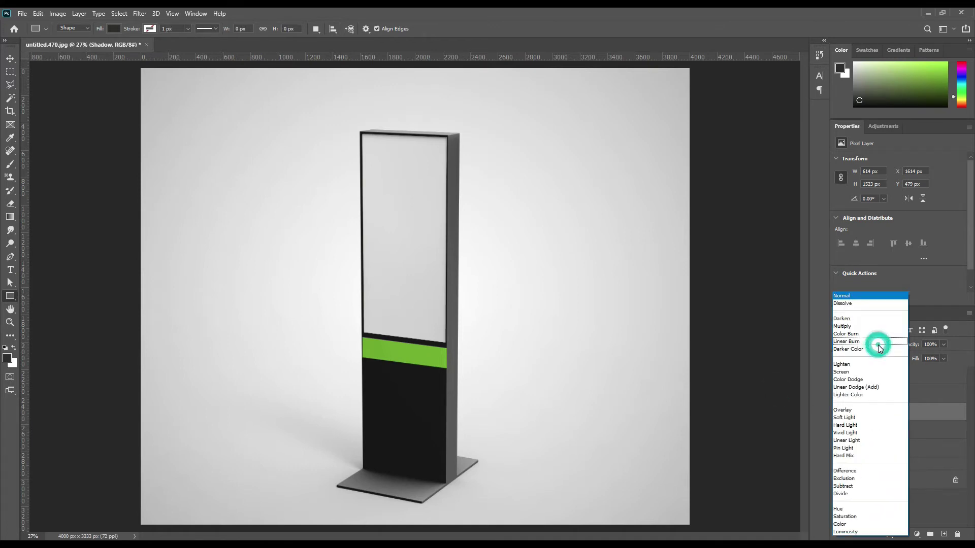
pyautogui.click(855, 326)
# - Show the Midtone layer and set its blend mode to Linear Dodge (Add)
pyautogui.click(838, 395)
pyautogui.click(887, 394)
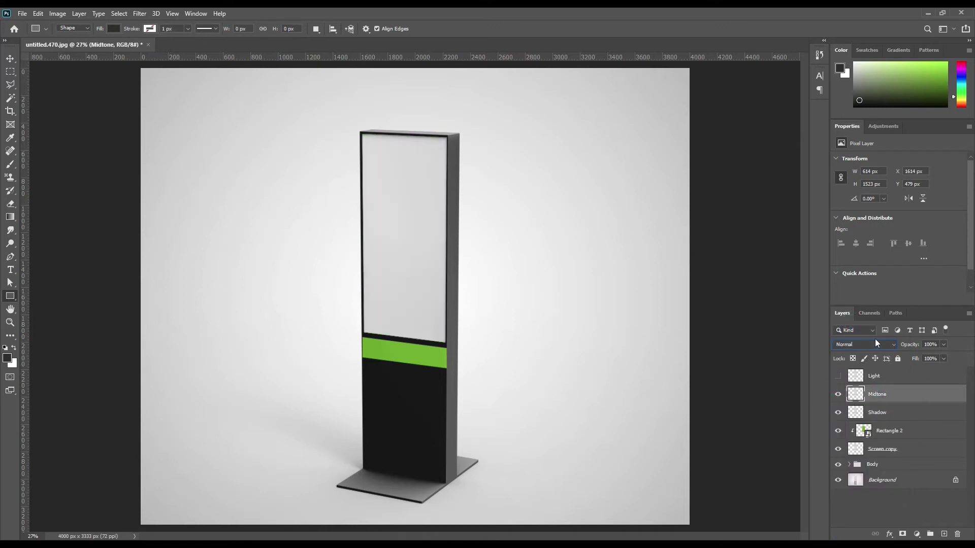
pyautogui.click(874, 345)
pyautogui.click(863, 387)
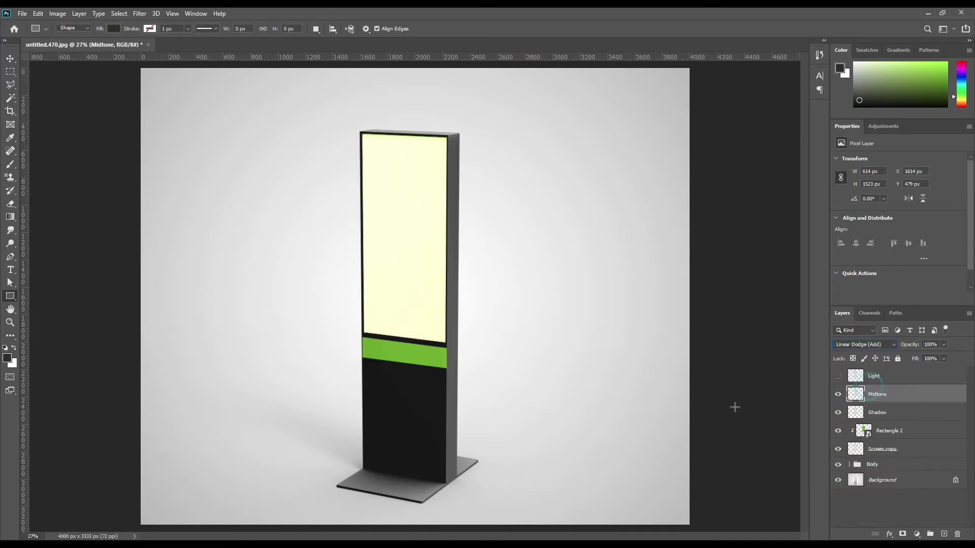
# - Apply Levels to the Midtone layer with a black input level of 190 and a lowered white output level
pyautogui.click(58, 13)
pyautogui.moveTo(76, 37)
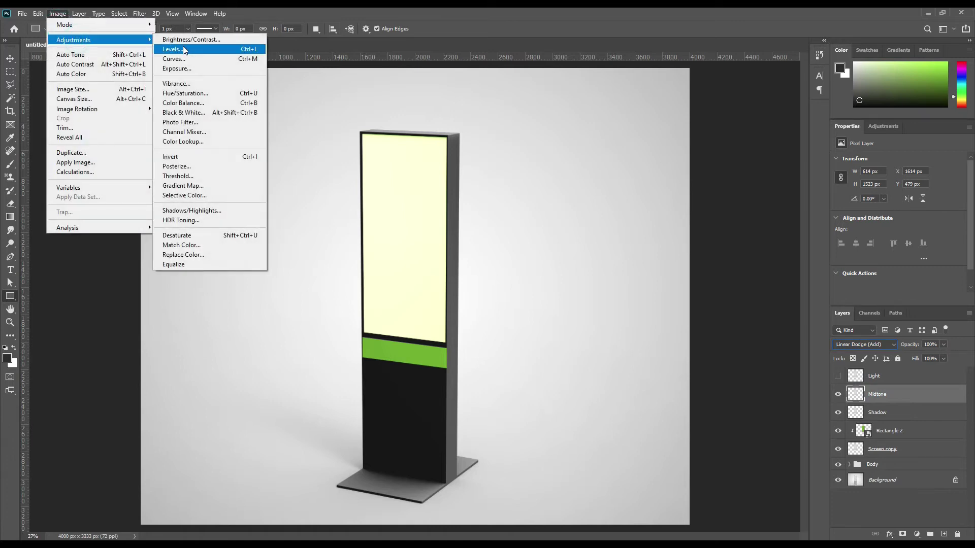
pyautogui.click(183, 46)
pyautogui.moveTo(591, 270); pyautogui.dragTo(687, 270)
pyautogui.moveTo(718, 313); pyautogui.dragTo(696, 314)
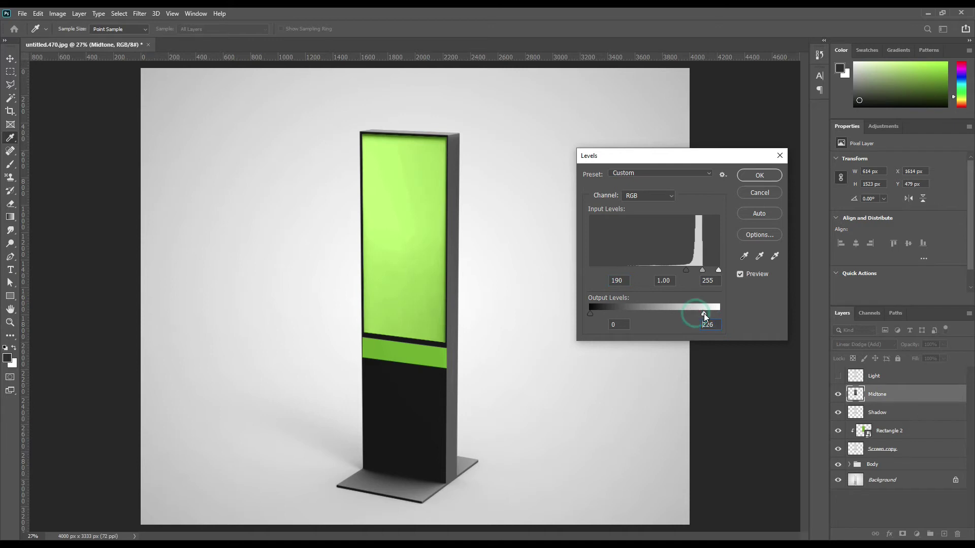
pyautogui.moveTo(696, 312); pyautogui.dragTo(691, 314)
pyautogui.click(759, 175)
# - Set the Shadow layer's blend mode to Linear Burn
pyautogui.click(894, 420)
pyautogui.click(868, 345)
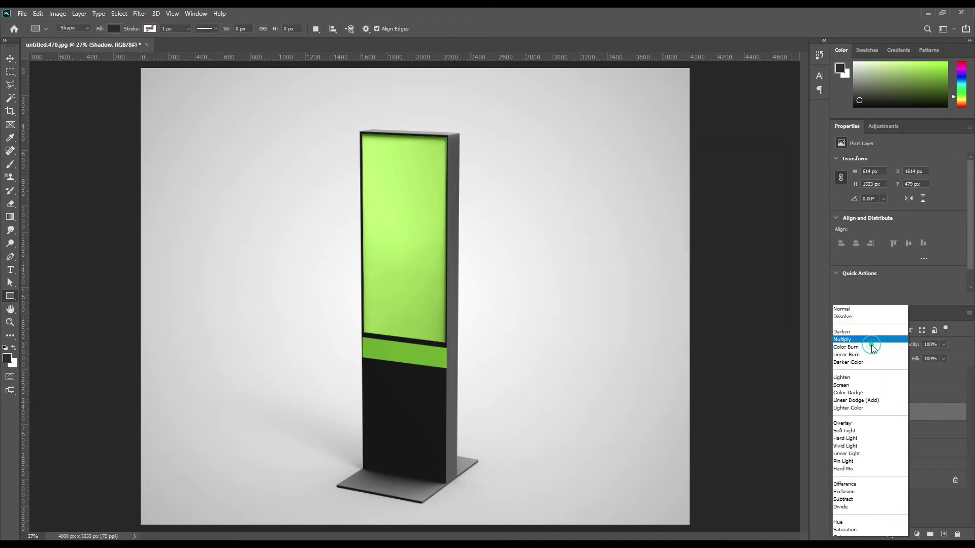
pyautogui.click(860, 342)
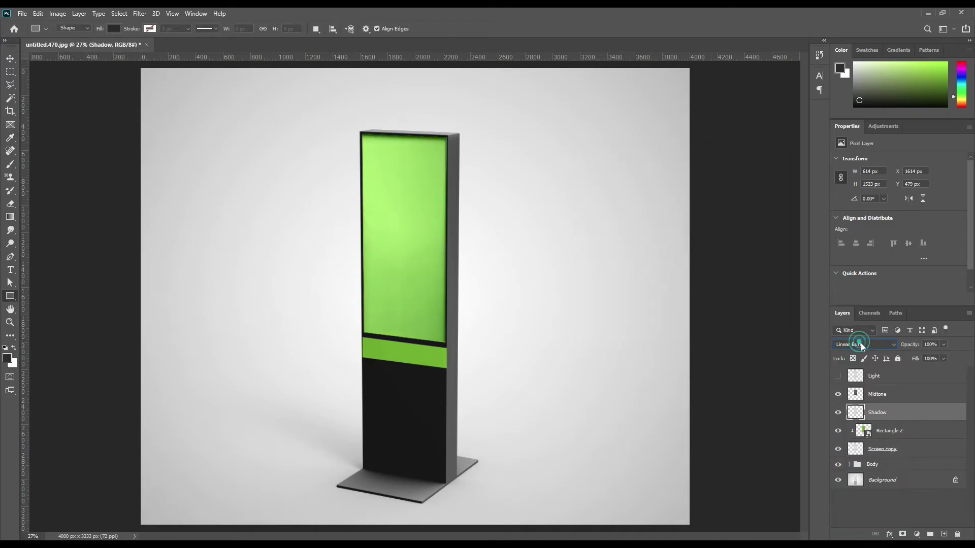
# - Show the Light layer and set its blend mode to Screen
pyautogui.click(838, 376)
pyautogui.click(886, 383)
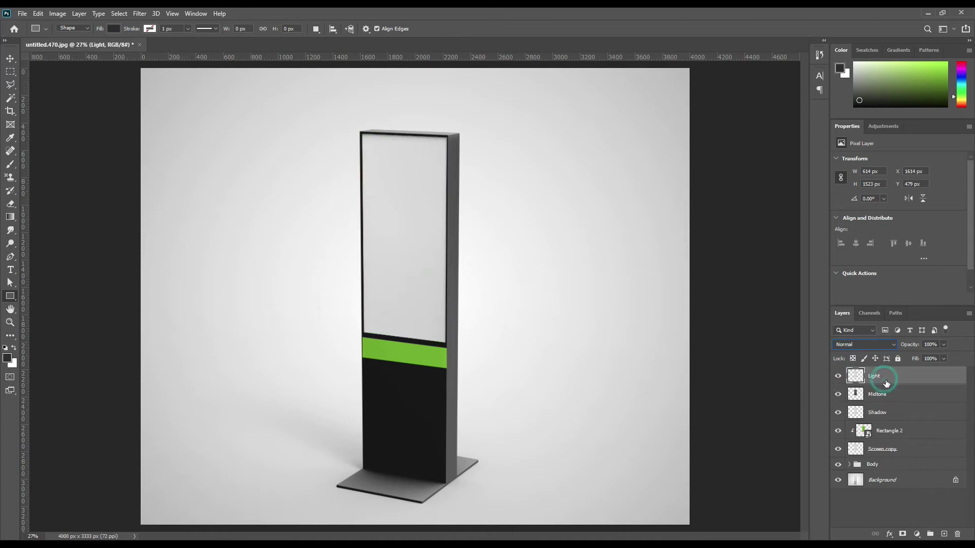
pyautogui.click(869, 343)
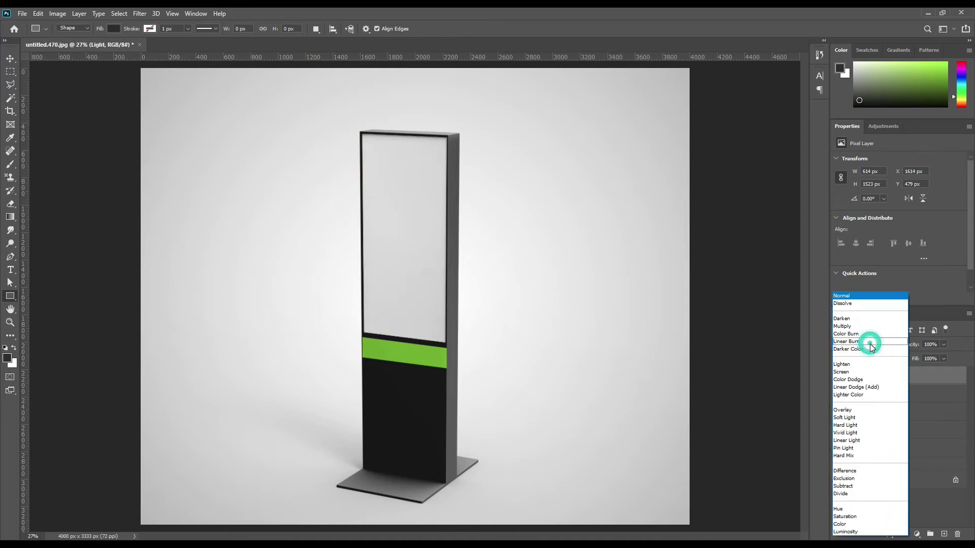
pyautogui.click(843, 372)
# - Apply Levels to the Light layer with a black input level of 215
pyautogui.click(57, 13)
pyautogui.moveTo(97, 40)
pyautogui.click(173, 50)
pyautogui.moveTo(590, 269); pyautogui.dragTo(698, 272)
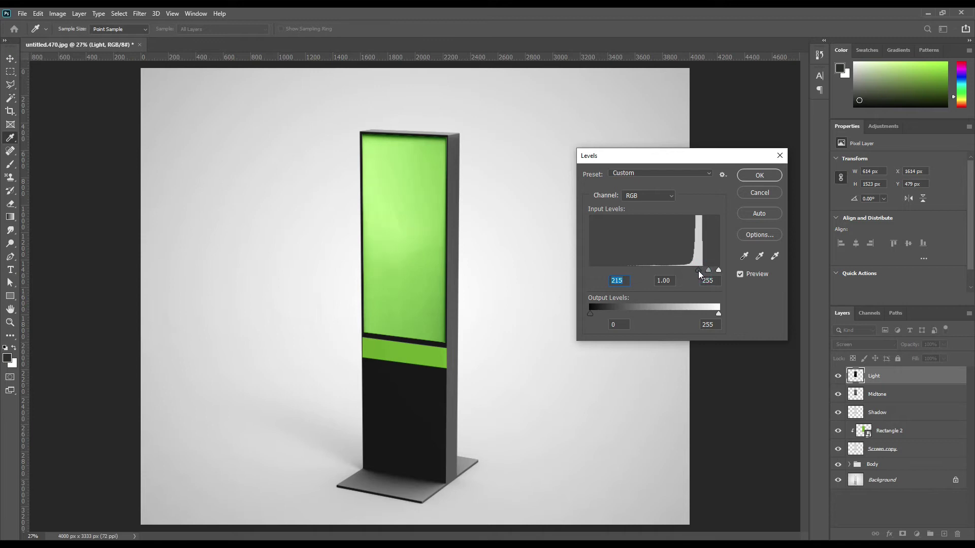
pyautogui.click(758, 174)
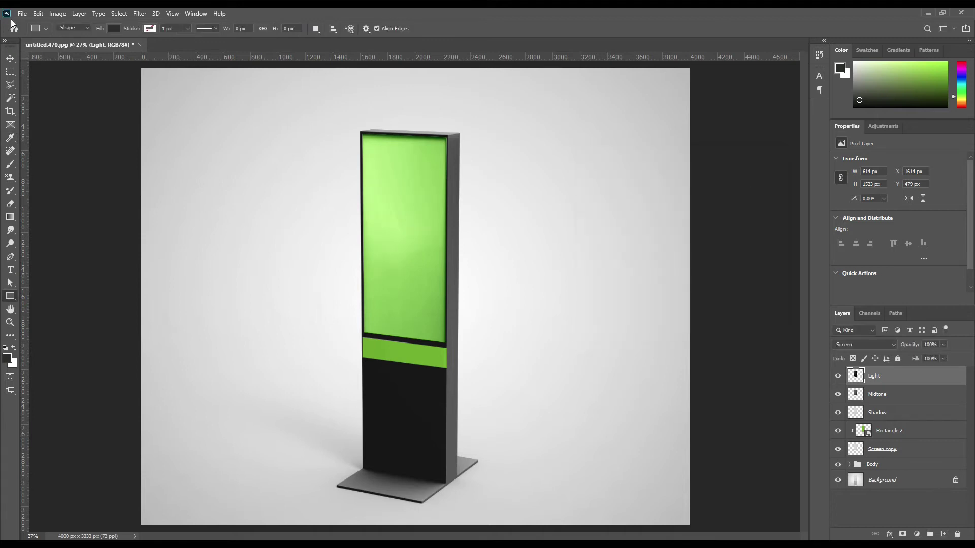
# - Mark the Rectangle 2 smart object layer with a red colour label
pyautogui.click(10, 60)
pyautogui.click(751, 191)
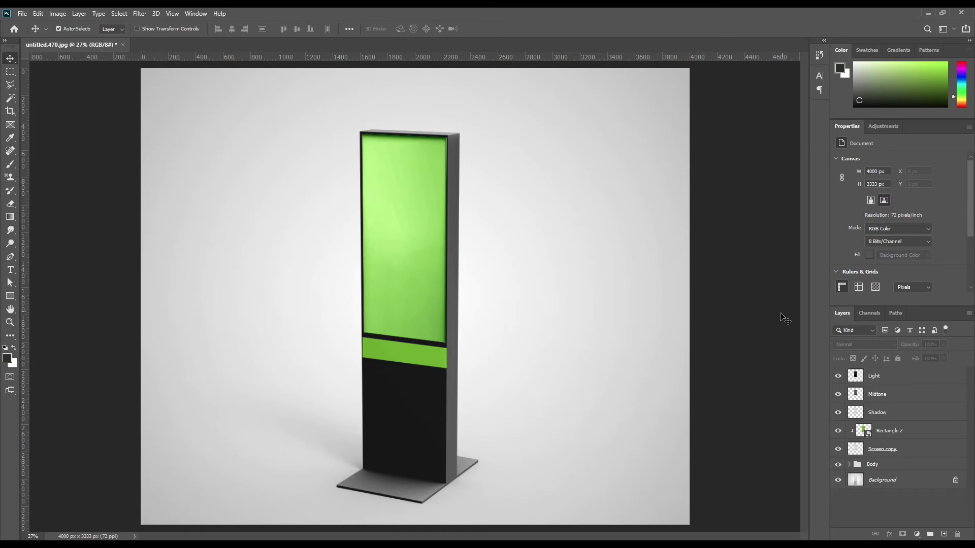
pyautogui.click(730, 311)
pyautogui.click(881, 432)
pyautogui.rightClick(904, 431)
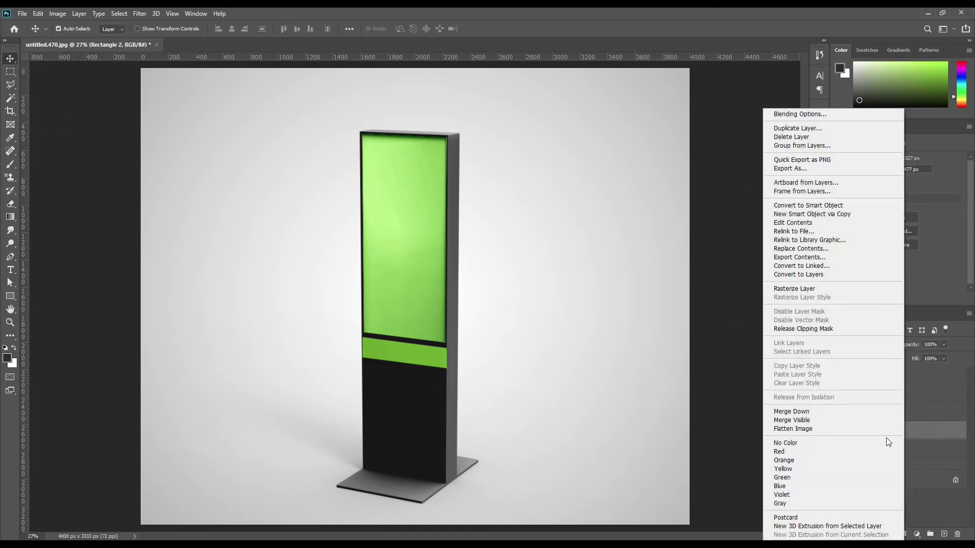
pyautogui.click(788, 451)
# - Group the layers from Screen copy up to Light and name the group Screen
pyautogui.click(901, 449)
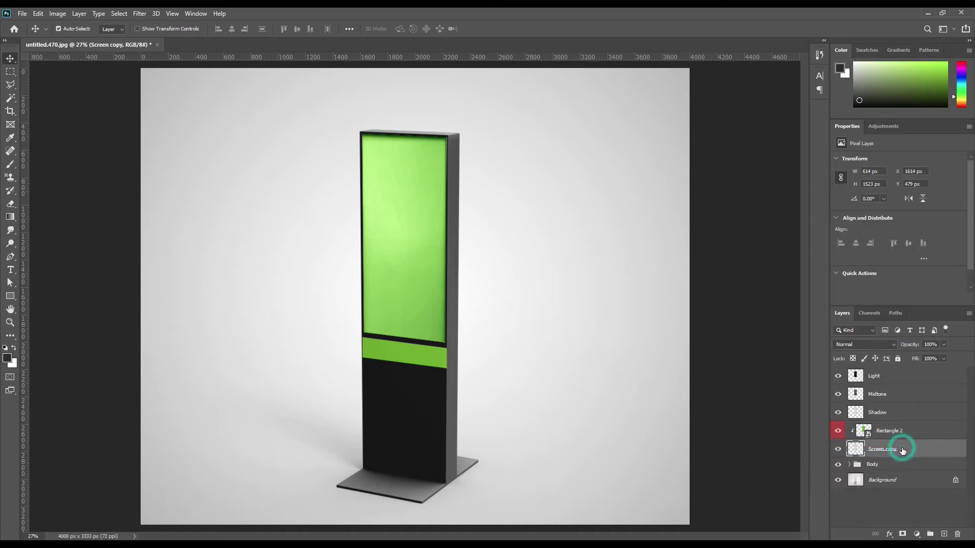
pyautogui.keyDown('shift'); pyautogui.click(893, 377); pyautogui.keyUp('shift')
pyautogui.moveTo(905, 453); pyautogui.dragTo(932, 536)
pyautogui.doubleClick(875, 377)
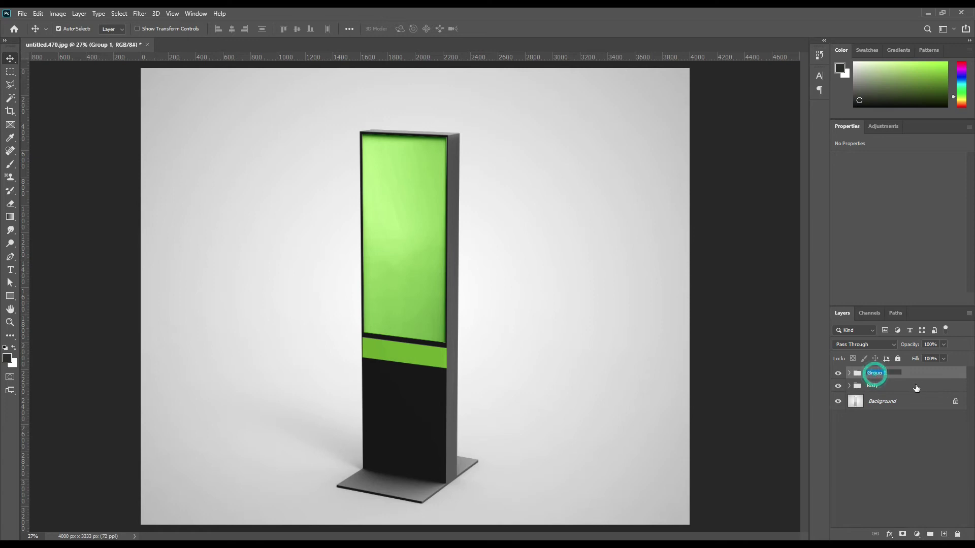
pyautogui.write('Screen')
pyautogui.press('Return')
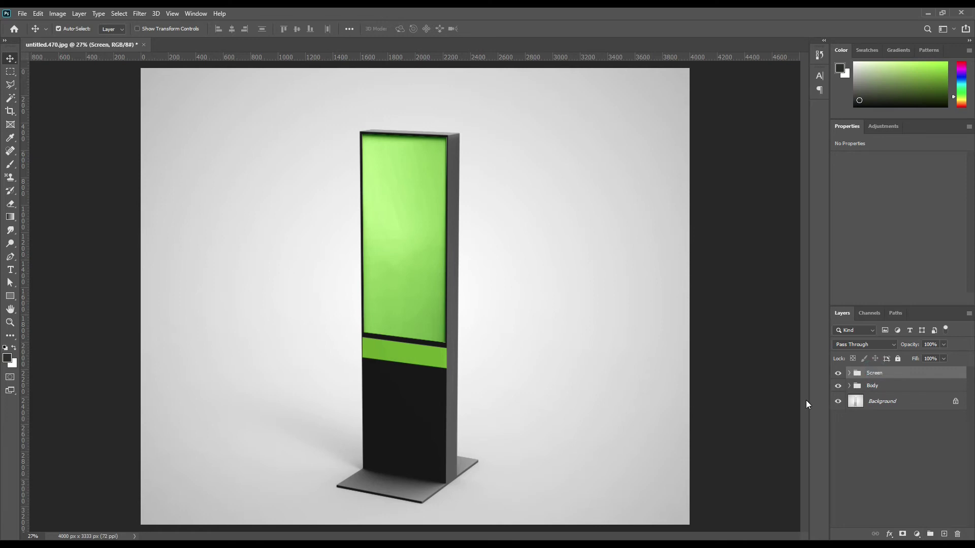
# - Open the green accent strip's Rectangle 1 smart object for editing and hide its green rectangle layer
pyautogui.click(429, 361)
pyautogui.click(888, 456)
pyautogui.doubleClick(866, 459)
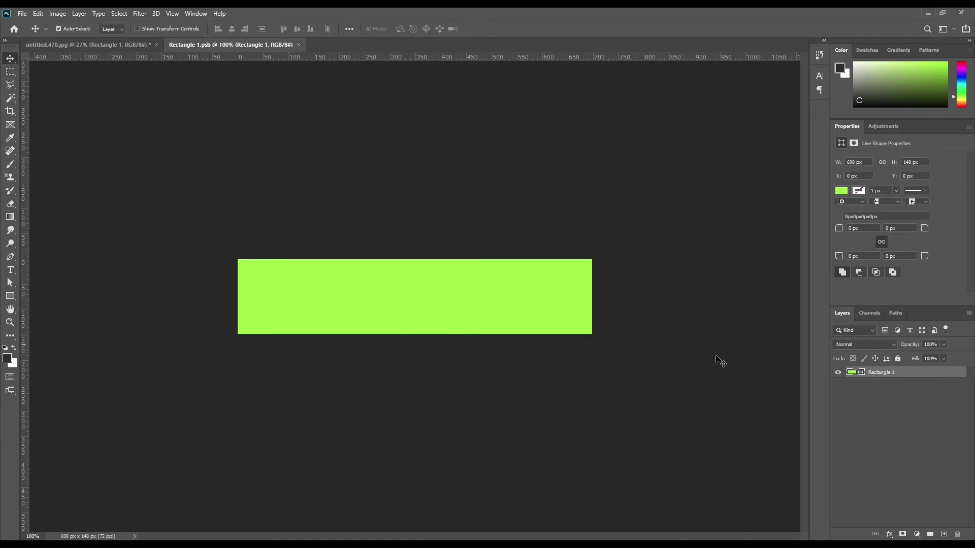
pyautogui.click(836, 374)
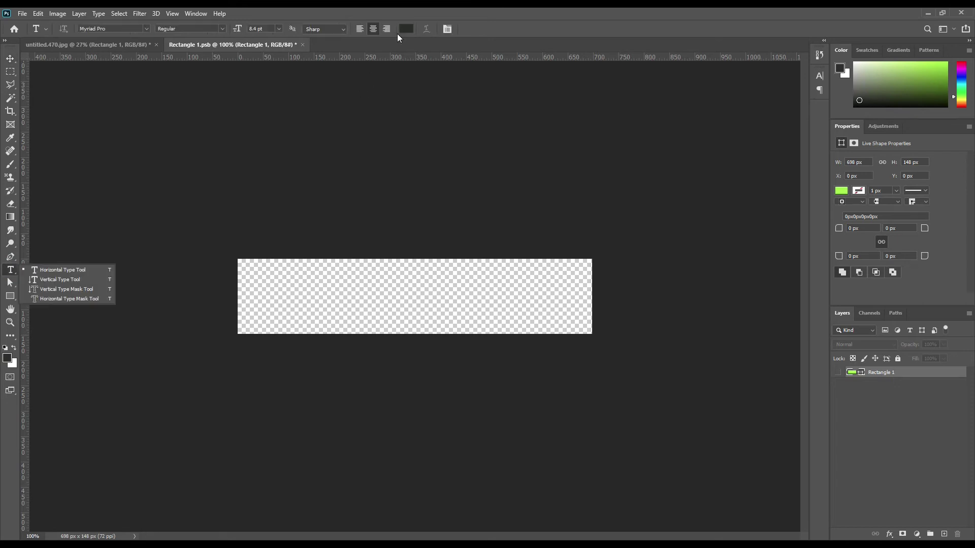
# - Set the Horizontal Type tool's text colour to f2f2f2
pyautogui.click(400, 29)
pyautogui.write('f2f2f2')
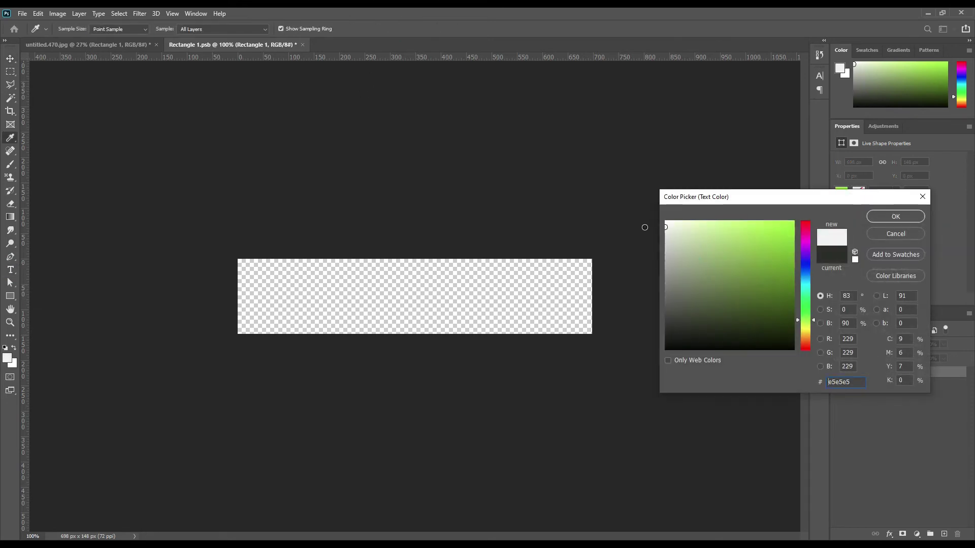
pyautogui.click(896, 217)
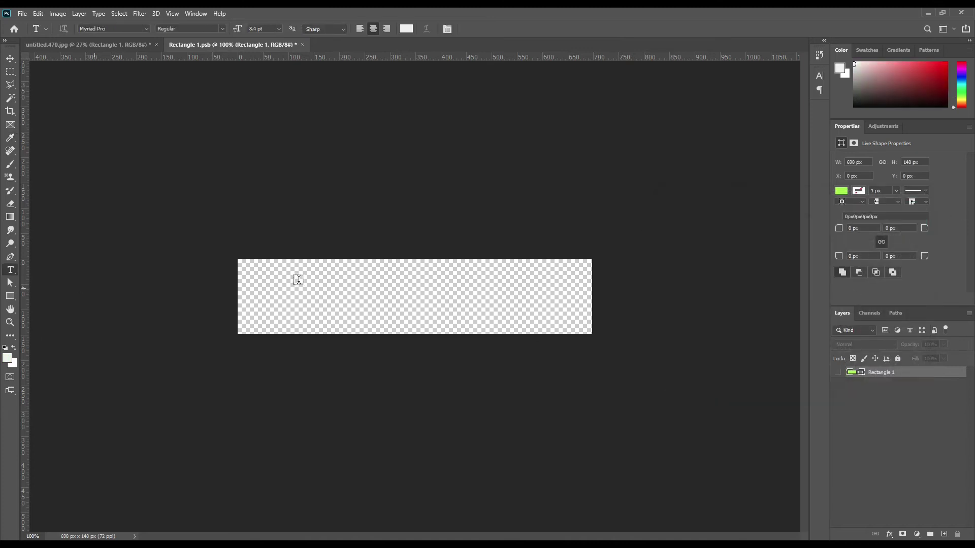
# - Start a point text on the strip canvas and format it as 41.4 pt Myriad Pro Bold in black
pyautogui.click(284, 294)
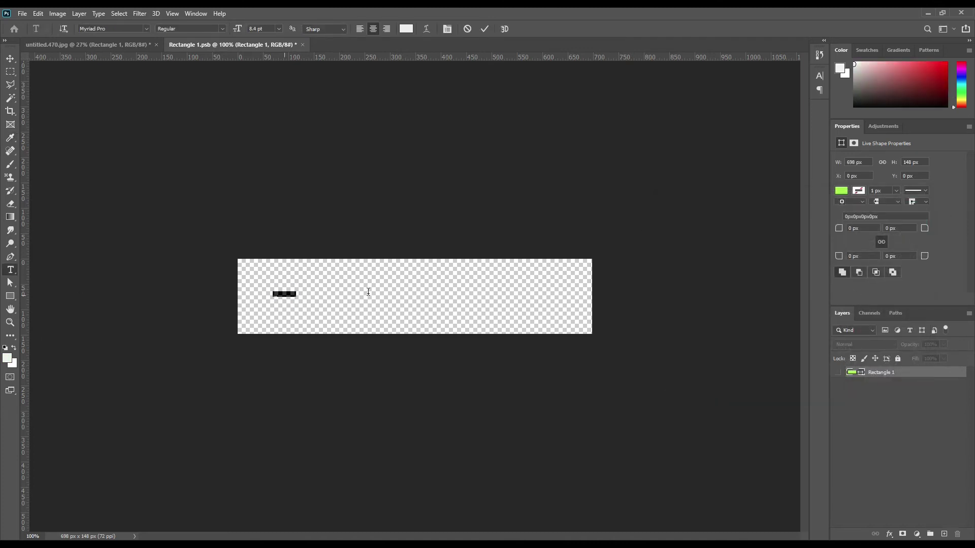
pyautogui.moveTo(233, 32); pyautogui.dragTo(255, 34)
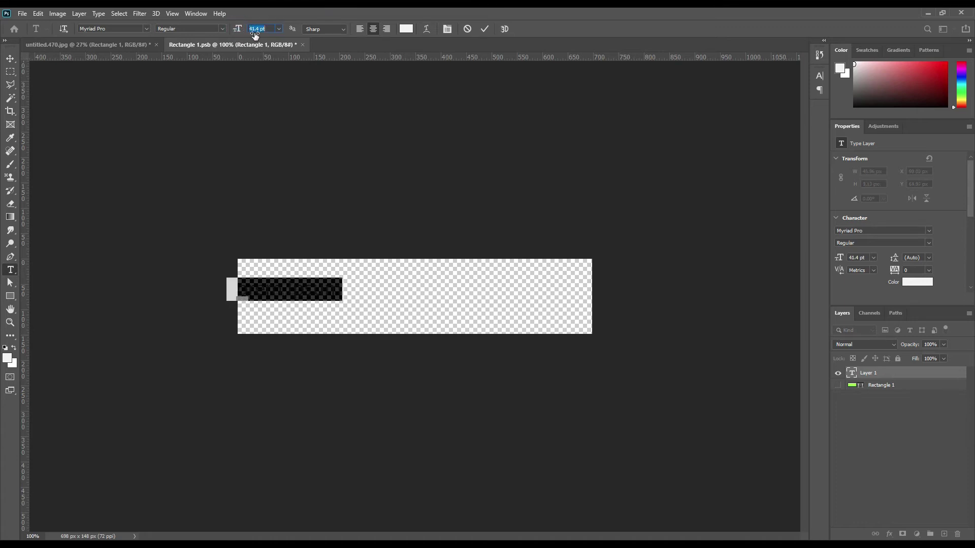
pyautogui.click(406, 28)
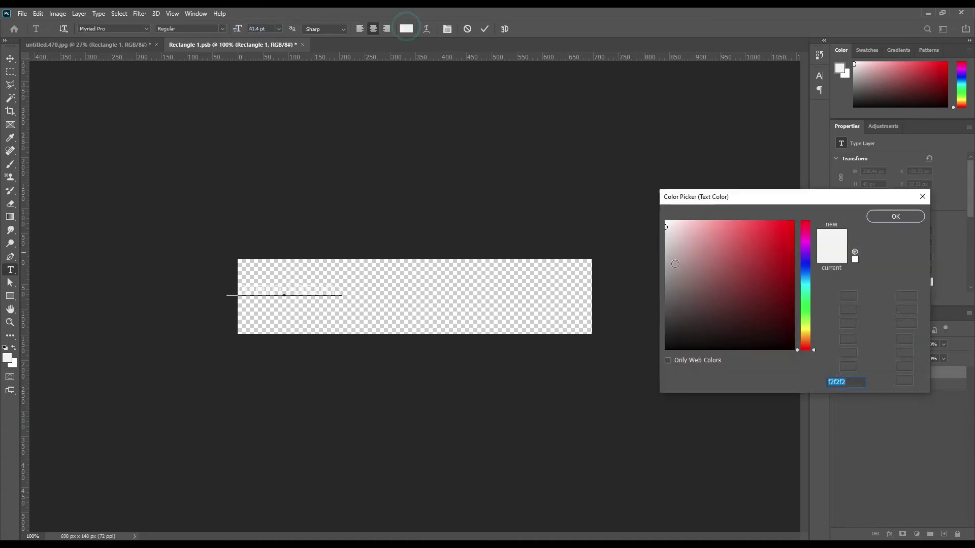
pyautogui.click(875, 215)
pyautogui.click(219, 29)
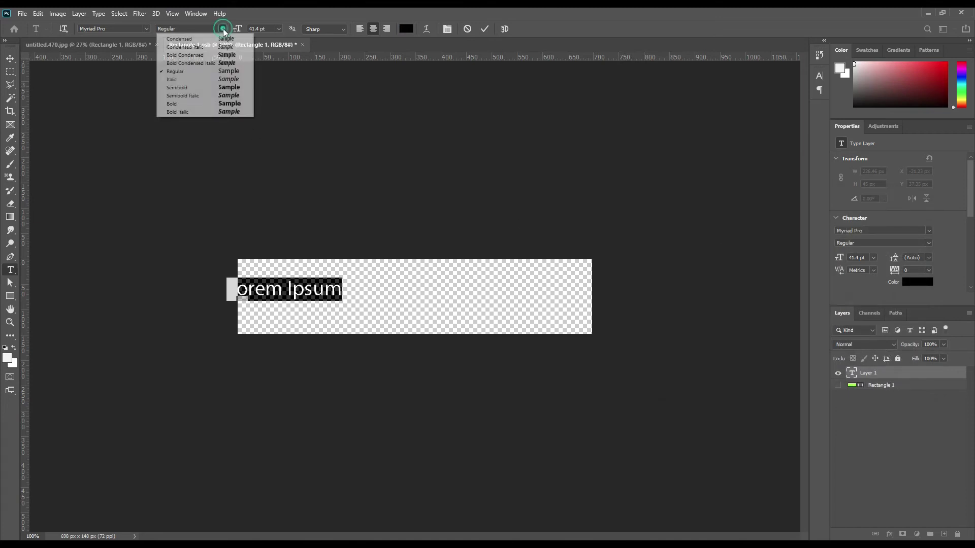
pyautogui.click(217, 105)
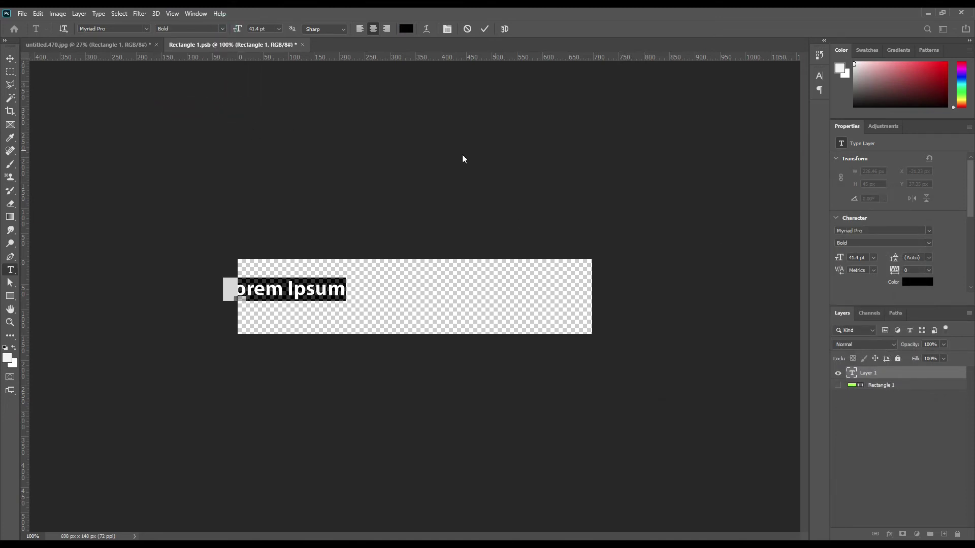
pyautogui.hotkey('ctrl', 'h')
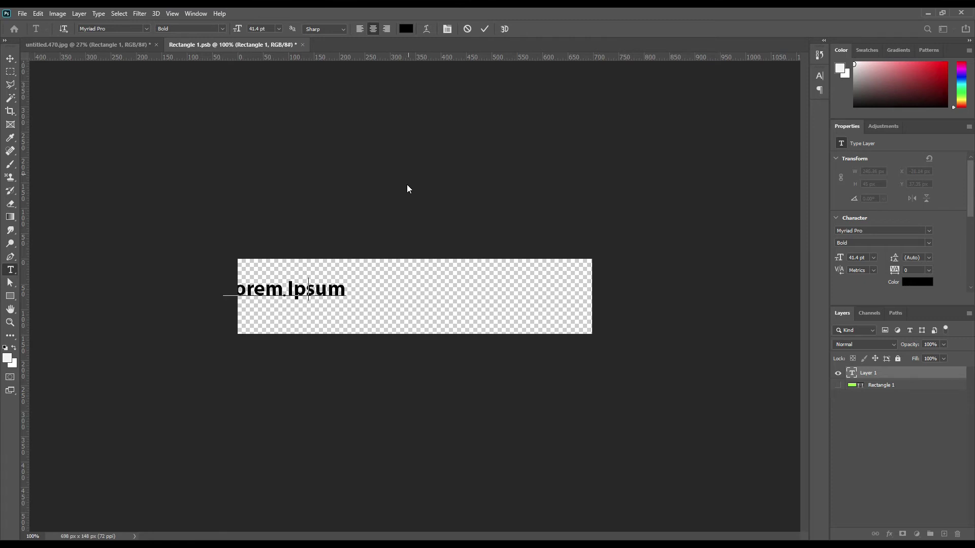
pyautogui.write('www')
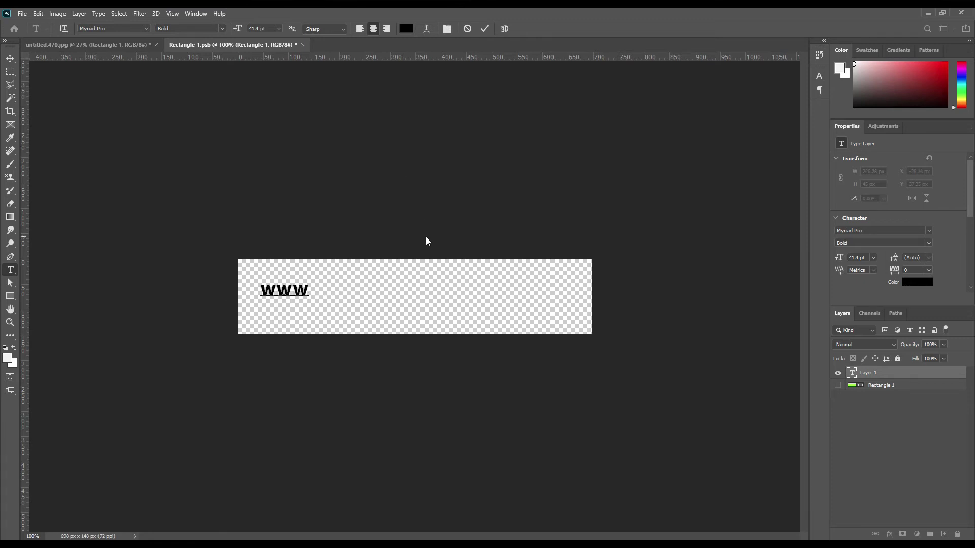
pyautogui.write('.mo')
pyautogui.write('upart')
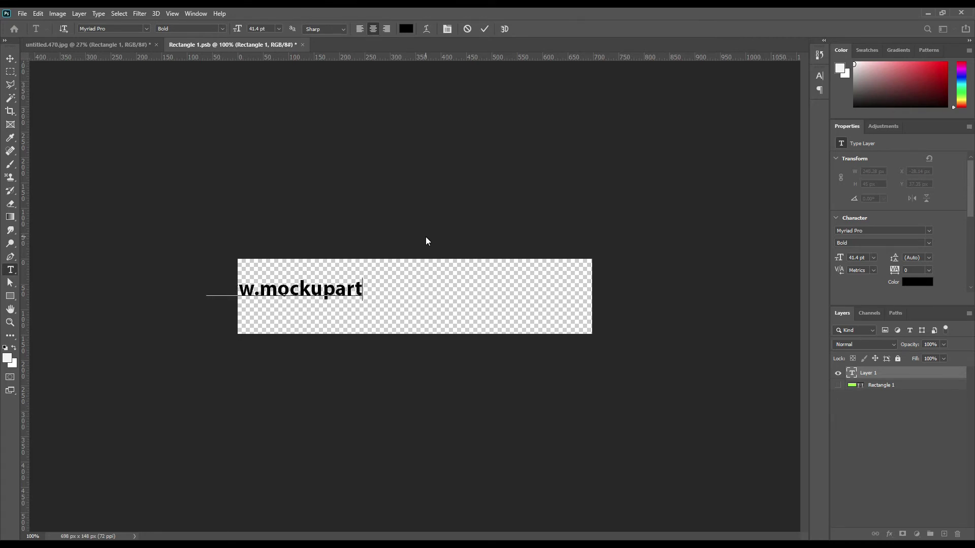
pyautogui.write('.com')
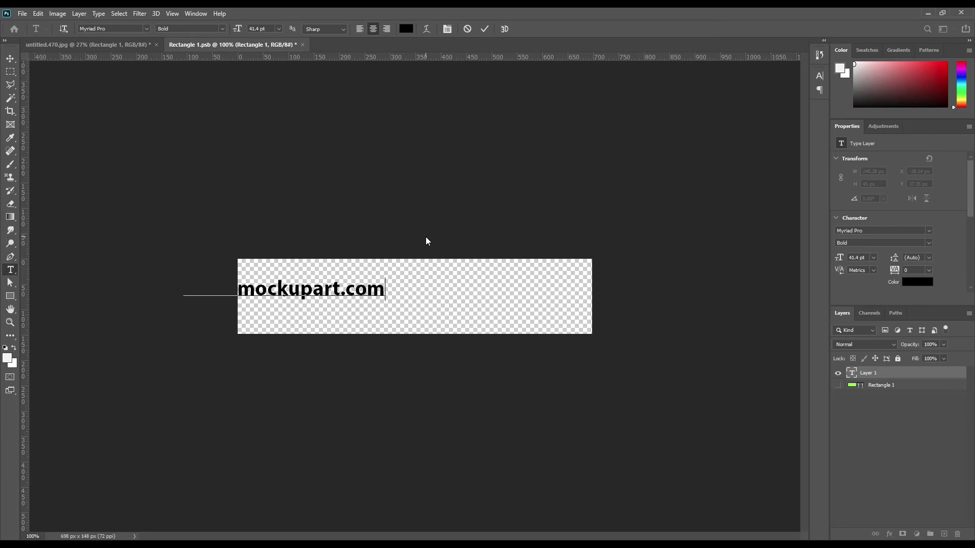
pyautogui.click(485, 29)
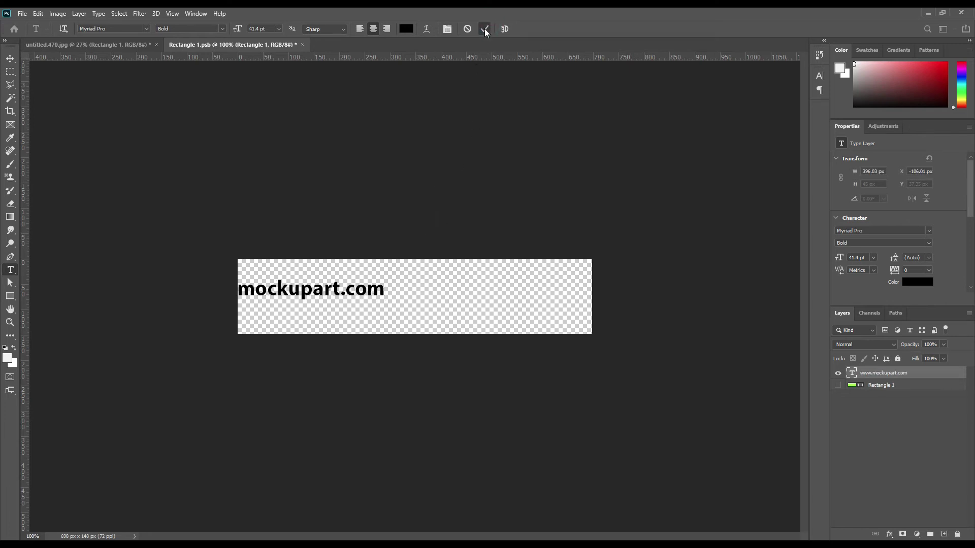
pyautogui.click(11, 59)
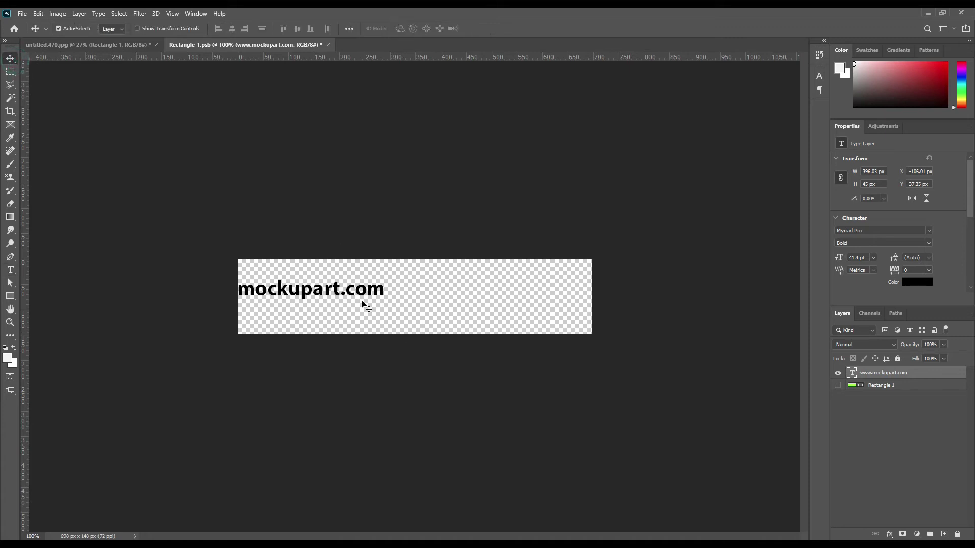
pyautogui.moveTo(373, 288); pyautogui.dragTo(577, 299)
pyautogui.hotkey('ctrl', 't')
pyautogui.moveTo(298, 298); pyautogui.dragTo(246, 297)
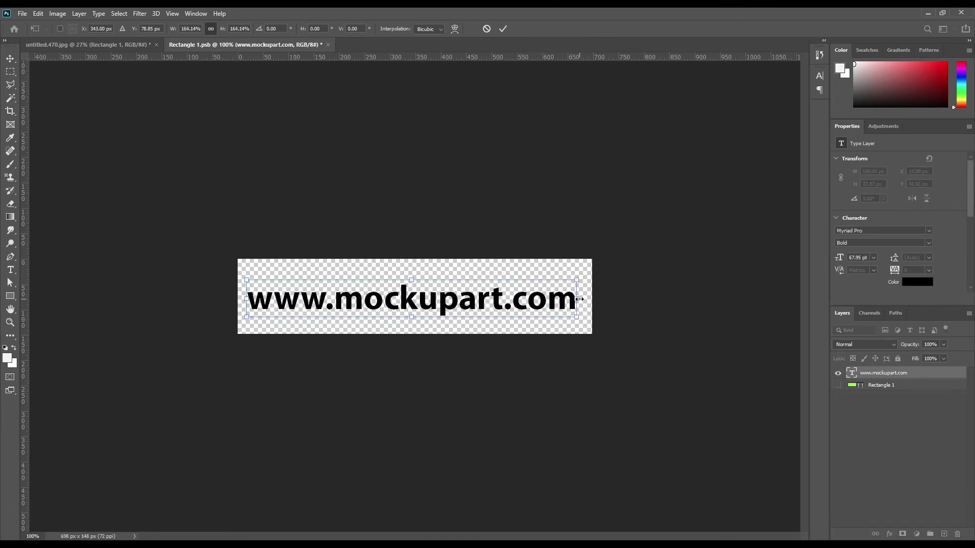
pyautogui.moveTo(579, 299); pyautogui.dragTo(584, 300)
pyautogui.click(503, 29)
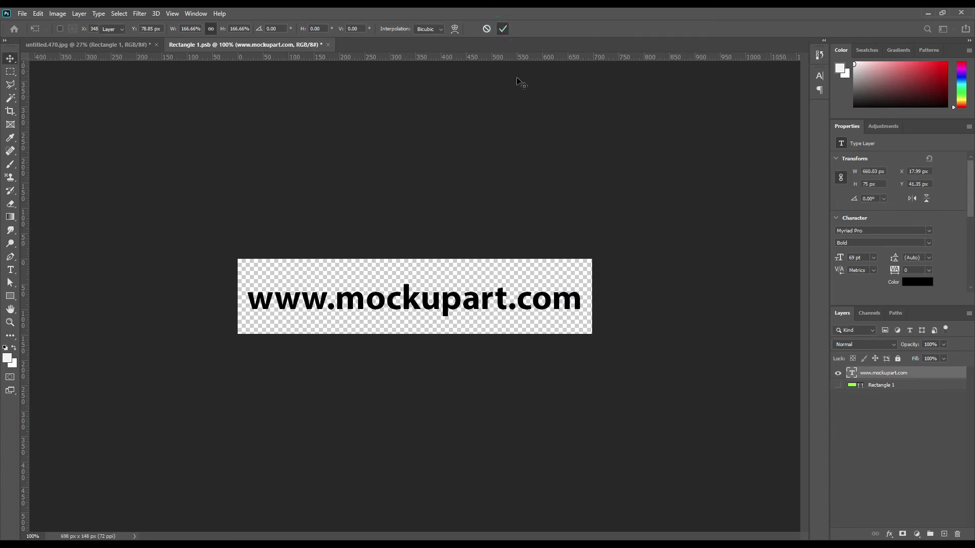
pyautogui.click(354, 28)
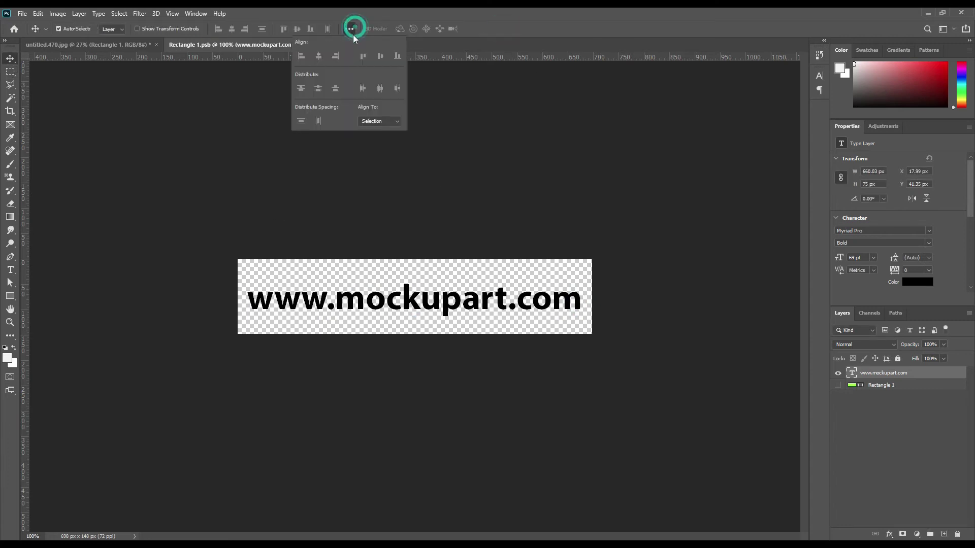
pyautogui.click(382, 120)
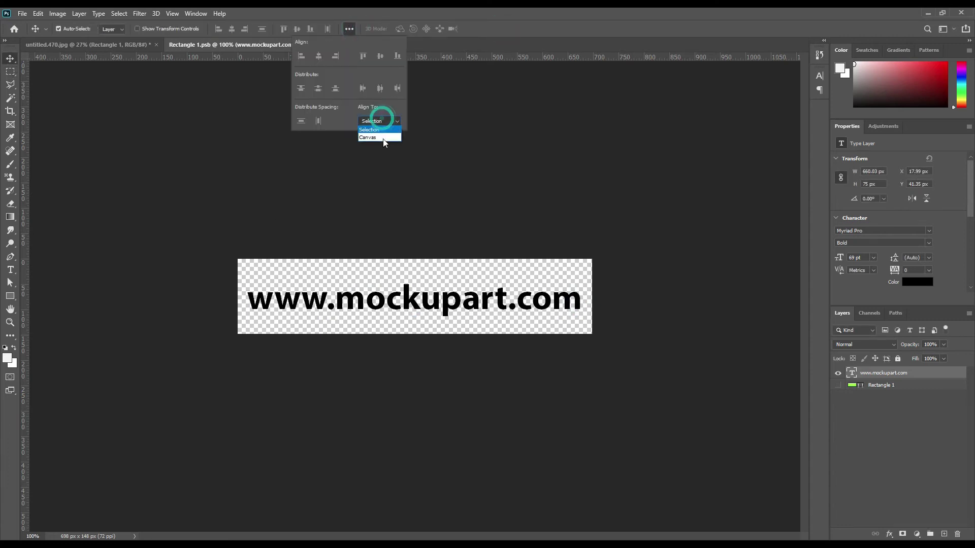
pyautogui.click(319, 56)
pyautogui.click(381, 61)
pyautogui.click(464, 106)
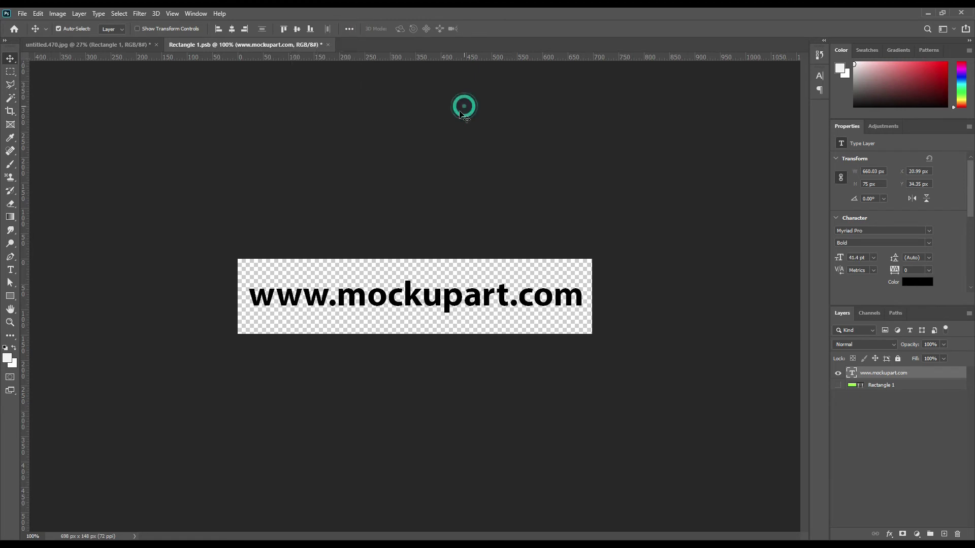
pyautogui.click(10, 270)
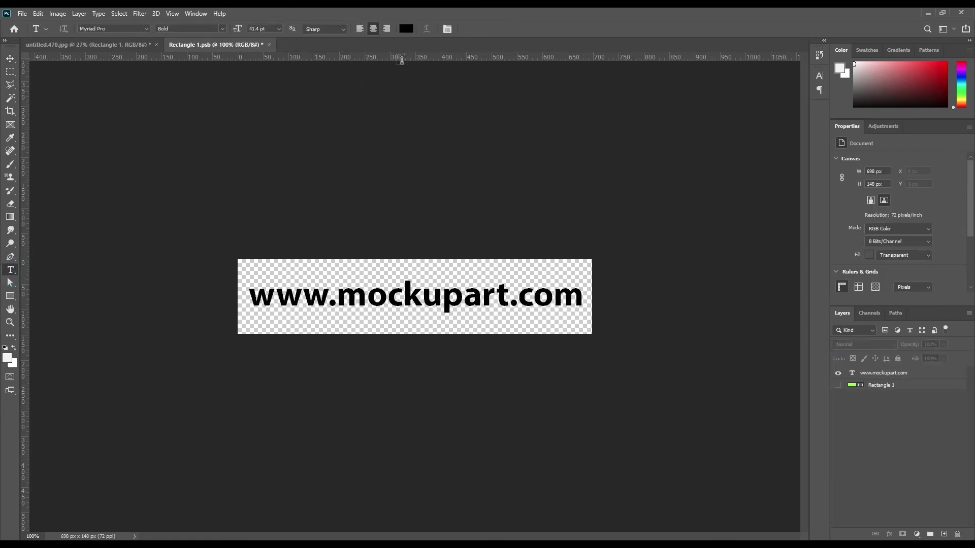
pyautogui.click(406, 29)
pyautogui.moveTo(707, 227); pyautogui.dragTo(646, 202)
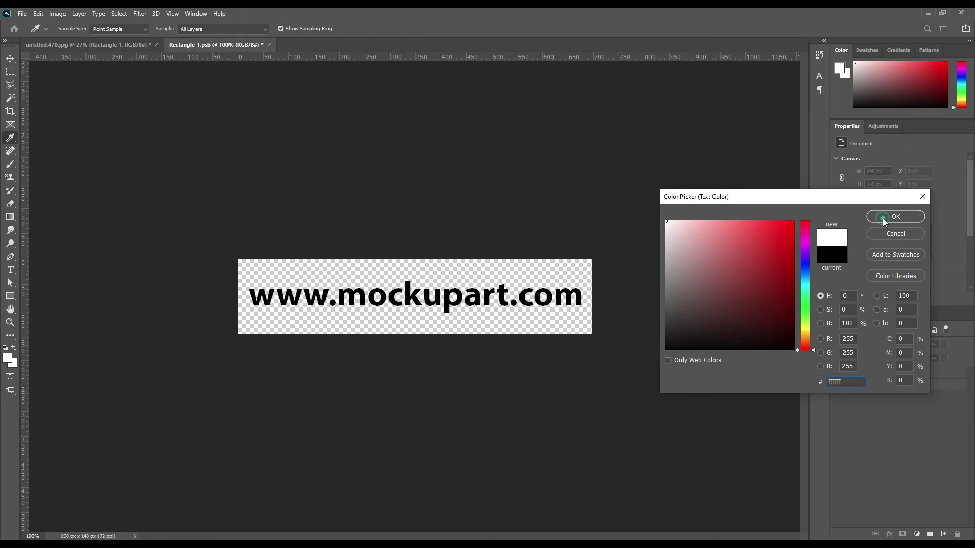
pyautogui.click(883, 219)
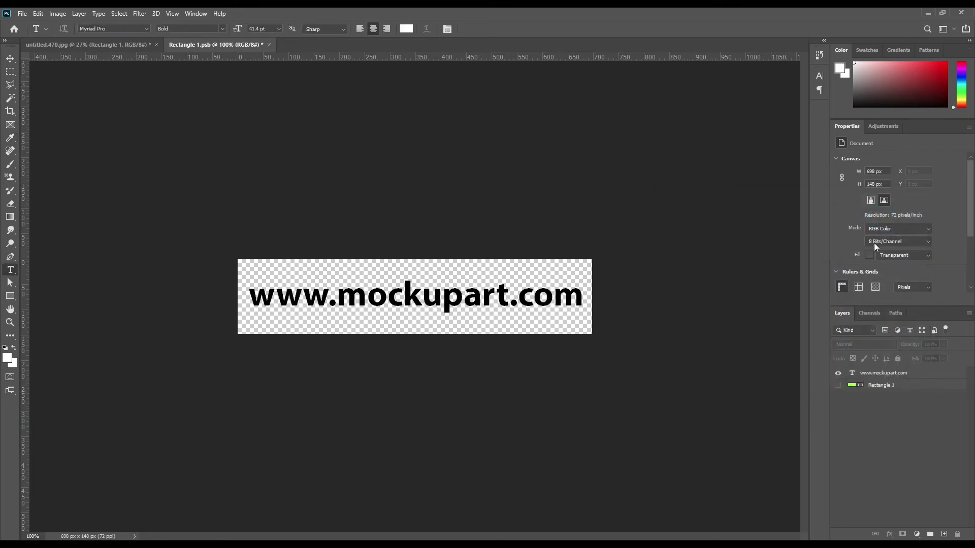
pyautogui.click(888, 373)
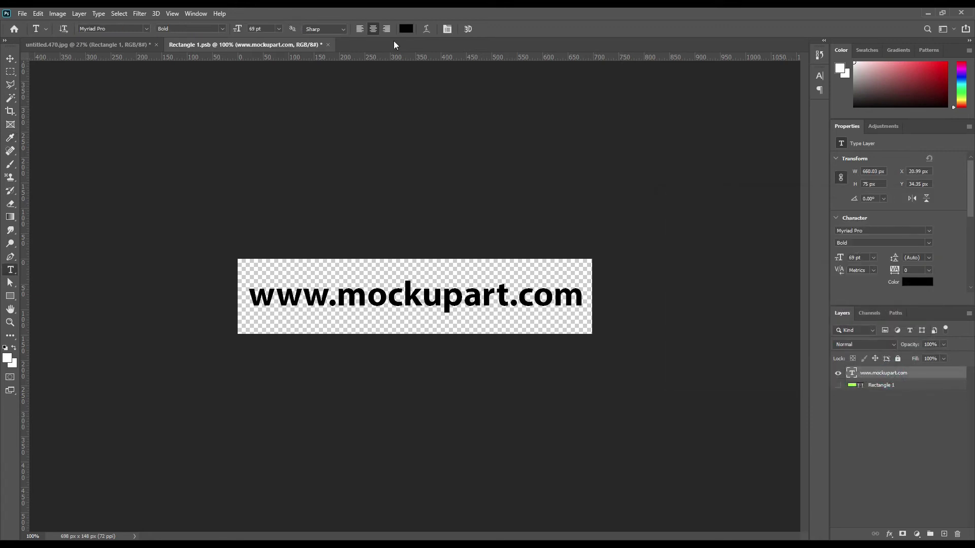
pyautogui.click(406, 29)
pyautogui.moveTo(687, 248); pyautogui.dragTo(665, 222)
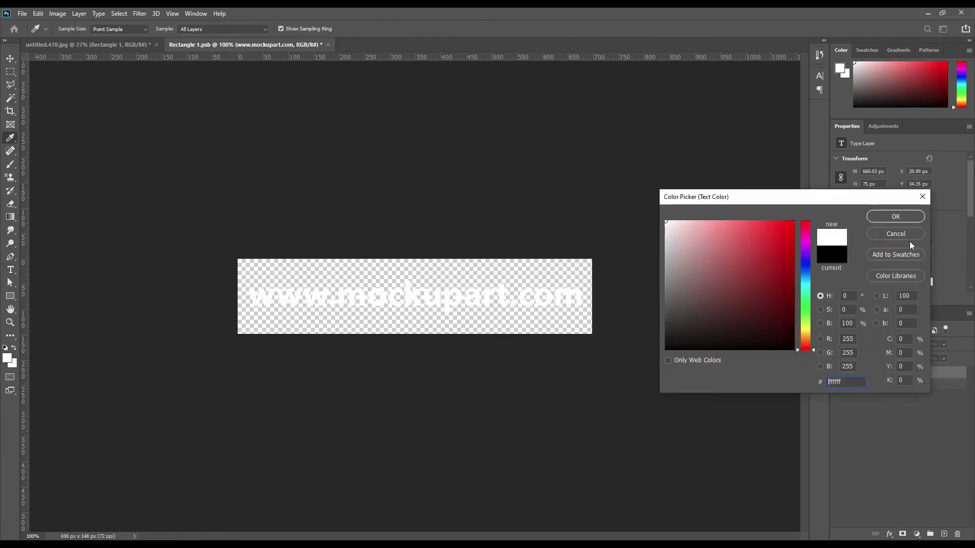
pyautogui.click(892, 216)
# - Save the Rectangle 1 strip smart object and return to the kiosk document
pyautogui.click(23, 13)
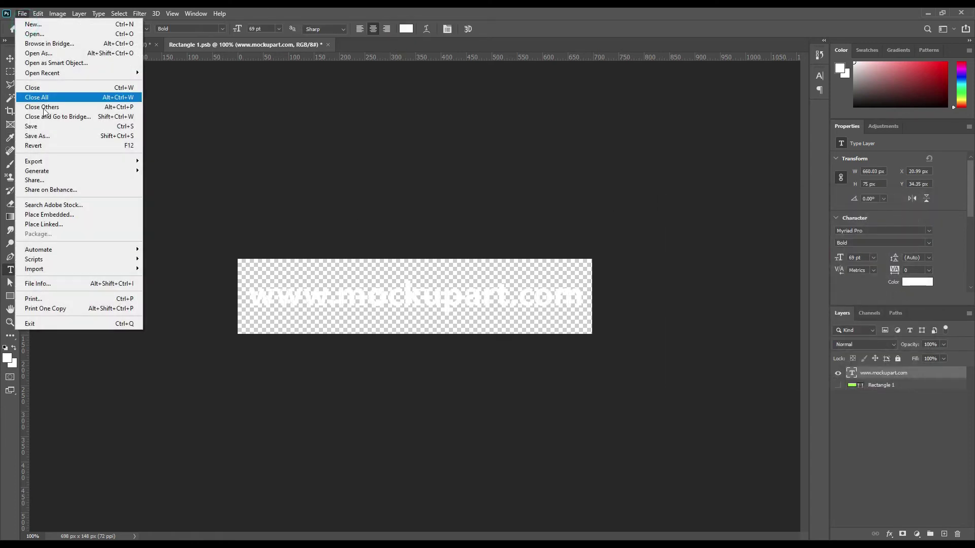
pyautogui.click(64, 127)
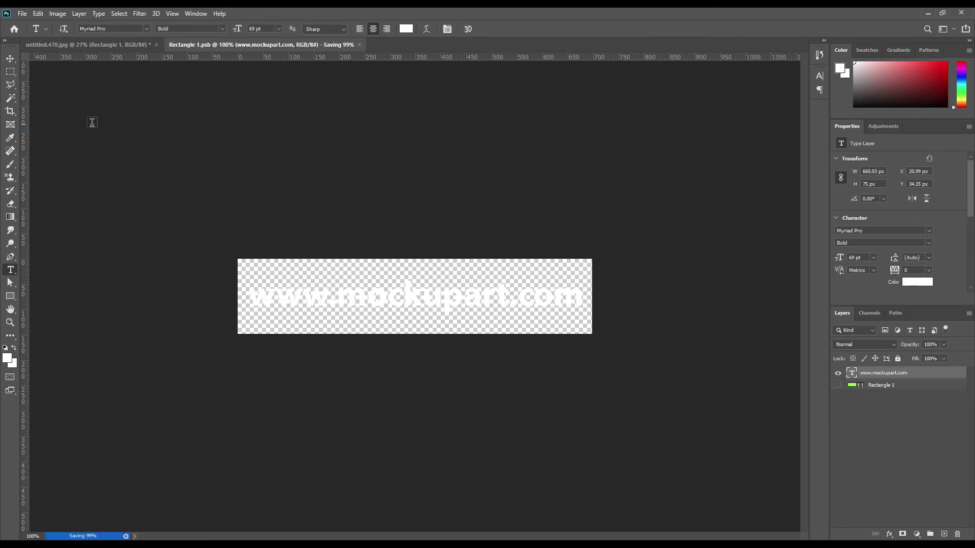
pyautogui.click(10, 58)
pyautogui.click(111, 44)
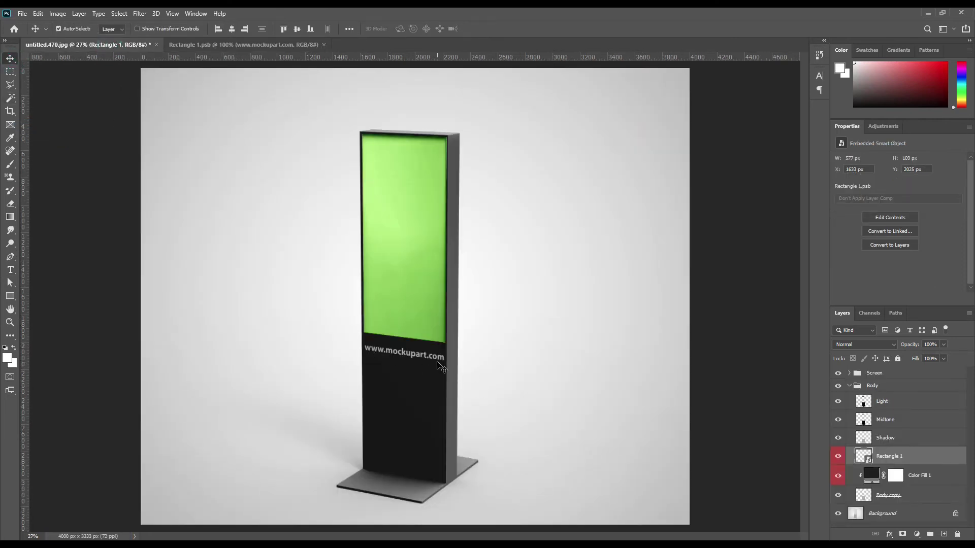
# - Open the kiosk screen's Rectangle 2 smart object and change its green rectangle's fill to yellow ffe404
pyautogui.click(414, 283)
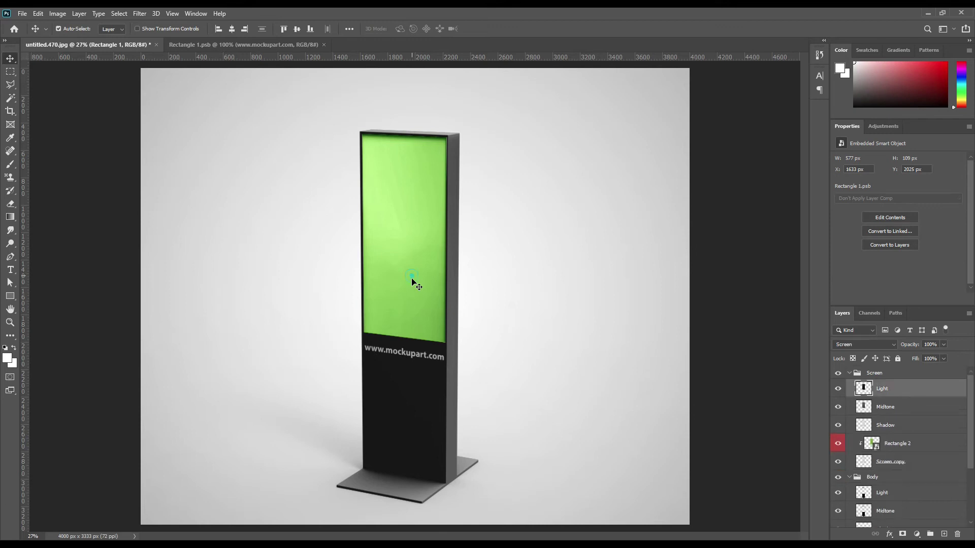
pyautogui.doubleClick(874, 446)
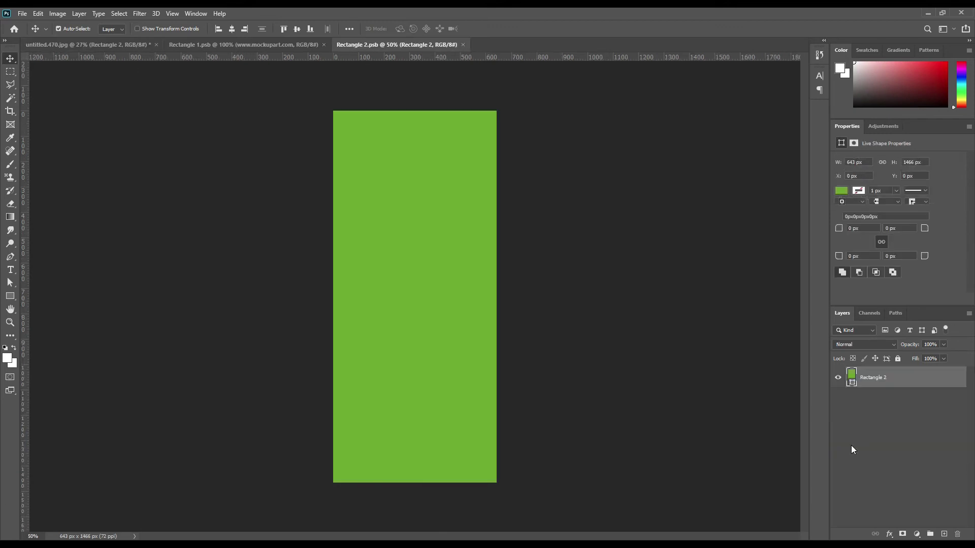
pyautogui.doubleClick(851, 378)
pyautogui.moveTo(743, 271); pyautogui.dragTo(793, 222)
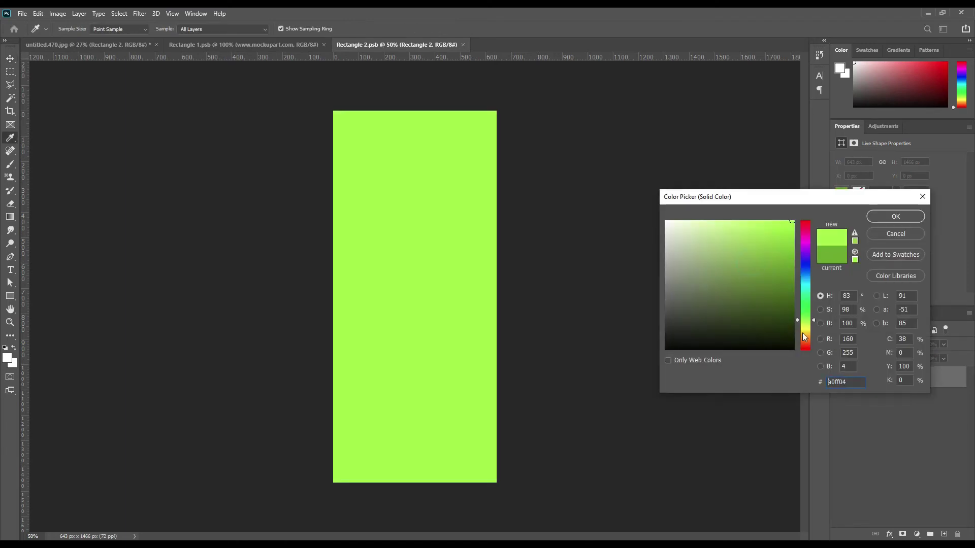
pyautogui.moveTo(808, 322)
pyautogui.mouseDown()
pyautogui.moveTo(810, 340)
pyautogui.moveTo(811, 330)
pyautogui.mouseUp()
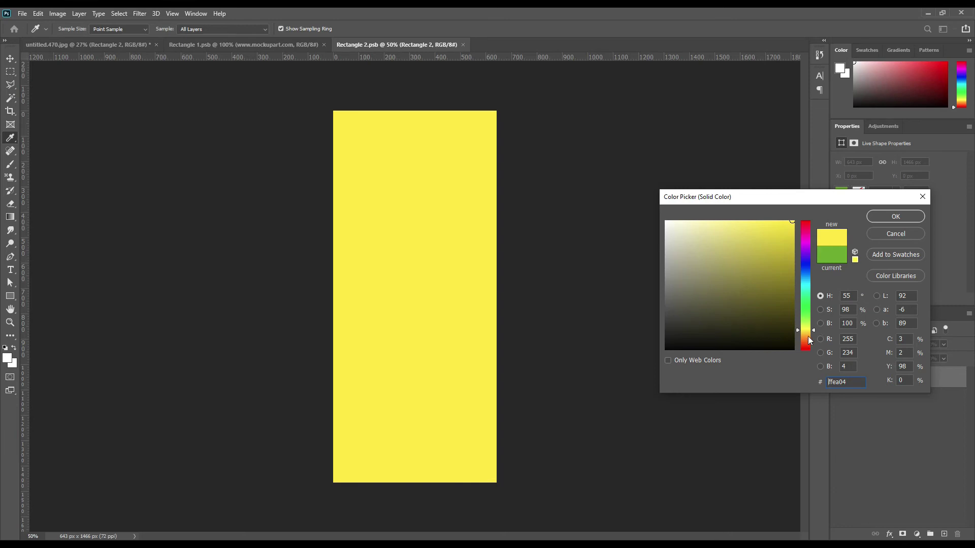
pyautogui.click(884, 217)
# - Draw a circle about 178 px across near the yellow rectangle's upper-left corner and fill it with near-black
pyautogui.click(10, 296)
pyautogui.click(52, 315)
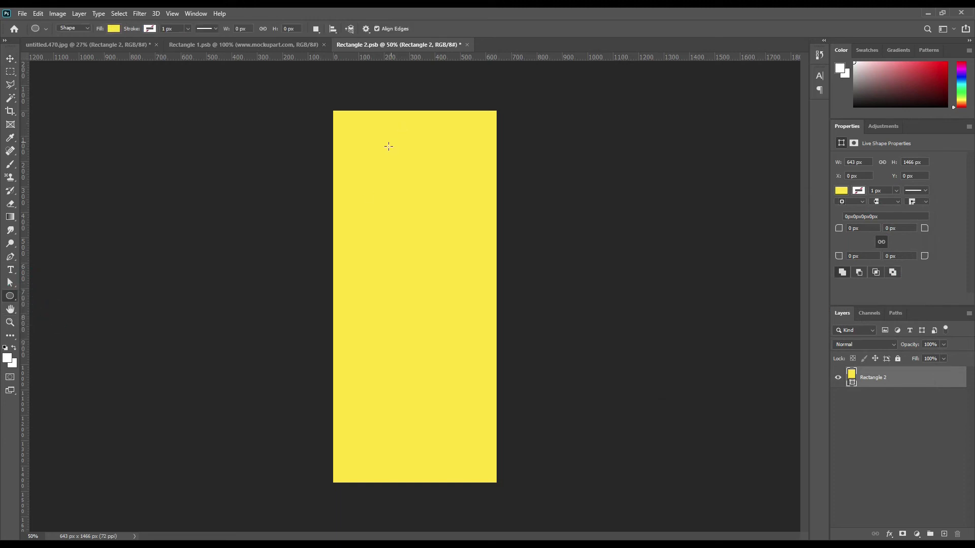
pyautogui.moveTo(353, 133); pyautogui.dragTo(396, 175)
pyautogui.press('v')
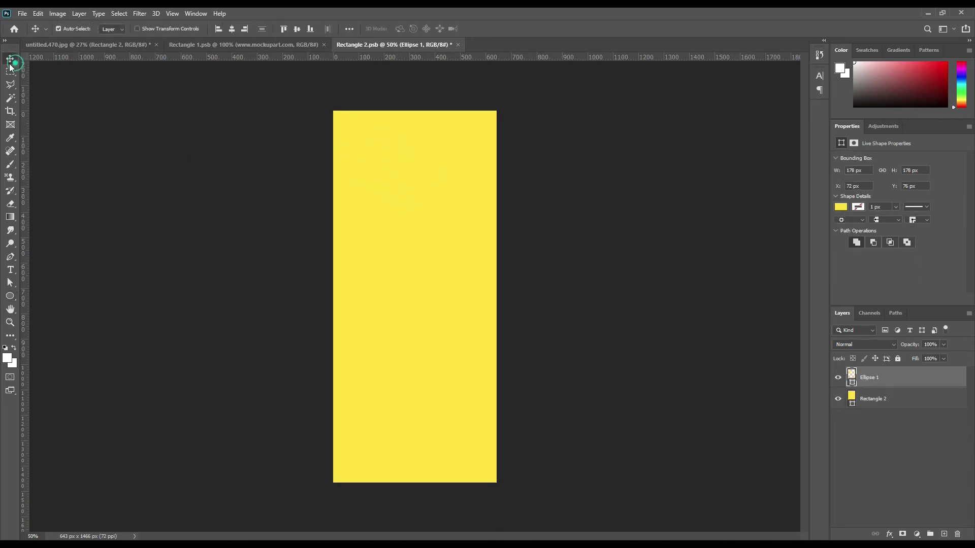
pyautogui.doubleClick(852, 381)
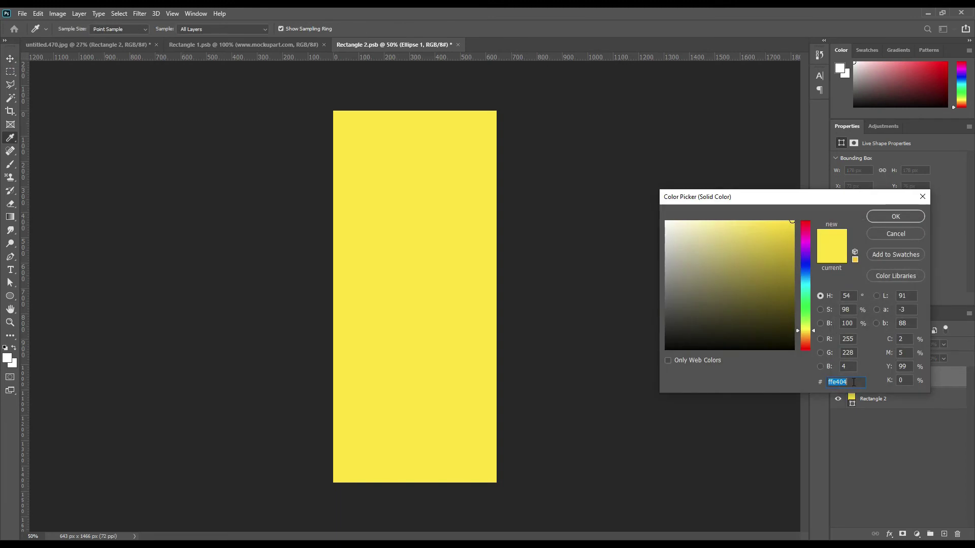
pyautogui.moveTo(678, 255)
pyautogui.mouseDown()
pyautogui.moveTo(658, 333)
pyautogui.moveTo(666, 337)
pyautogui.mouseUp()
pyautogui.click(896, 217)
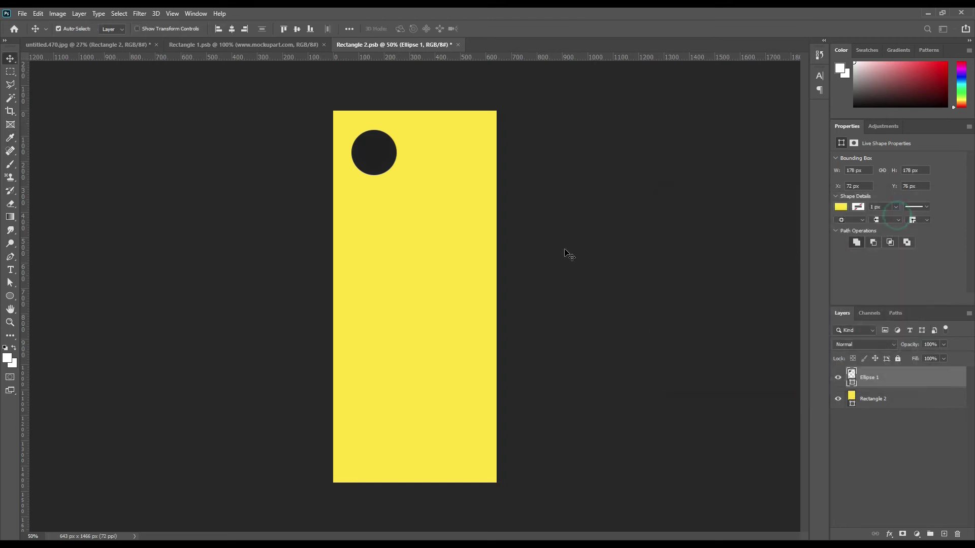
# - Add a white letter M as point text below the circle and set its font to Mustard Personal Use
pyautogui.click(13, 270)
pyautogui.click(387, 238)
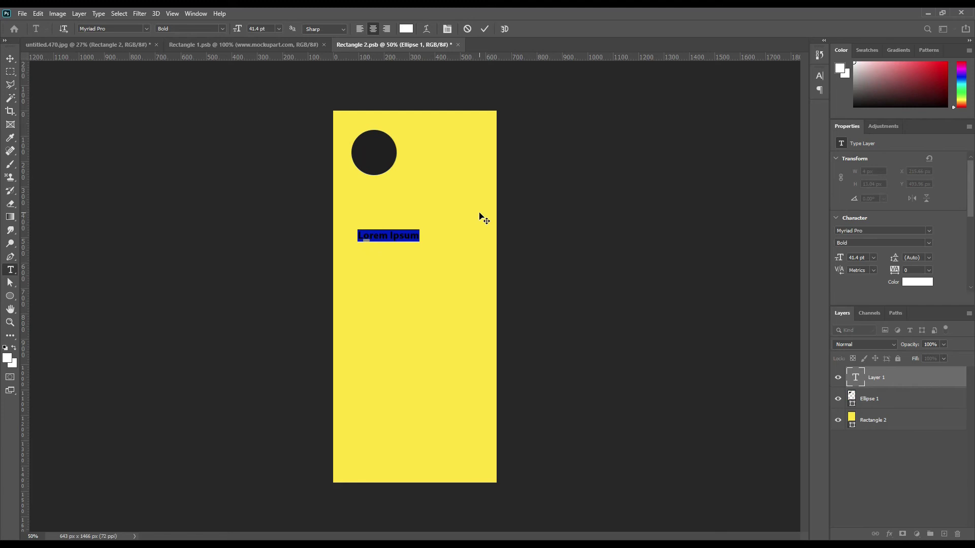
pyautogui.press('BackSpace')
pyautogui.write('M')
pyautogui.click(483, 29)
pyautogui.click(145, 29)
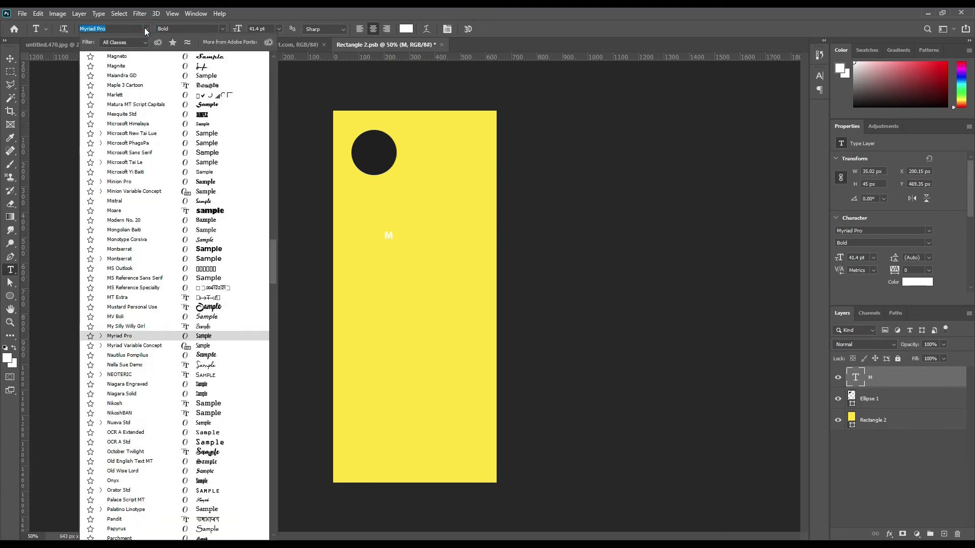
pyautogui.click(211, 308)
# - Move the M onto the black circle and scale it to about 228% to fill the circle
pyautogui.click(10, 58)
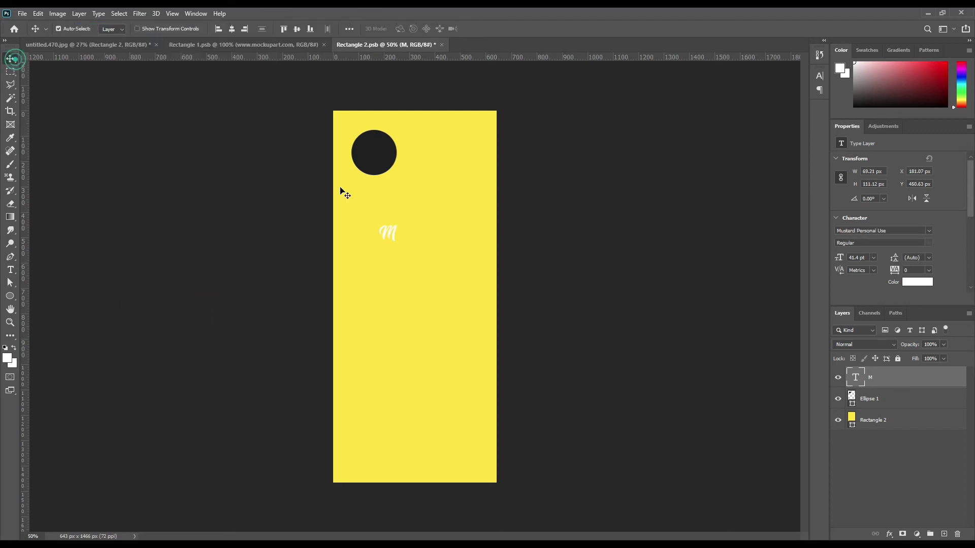
pyautogui.moveTo(391, 233); pyautogui.dragTo(352, 133)
pyautogui.hotkey('ctrl', 't')
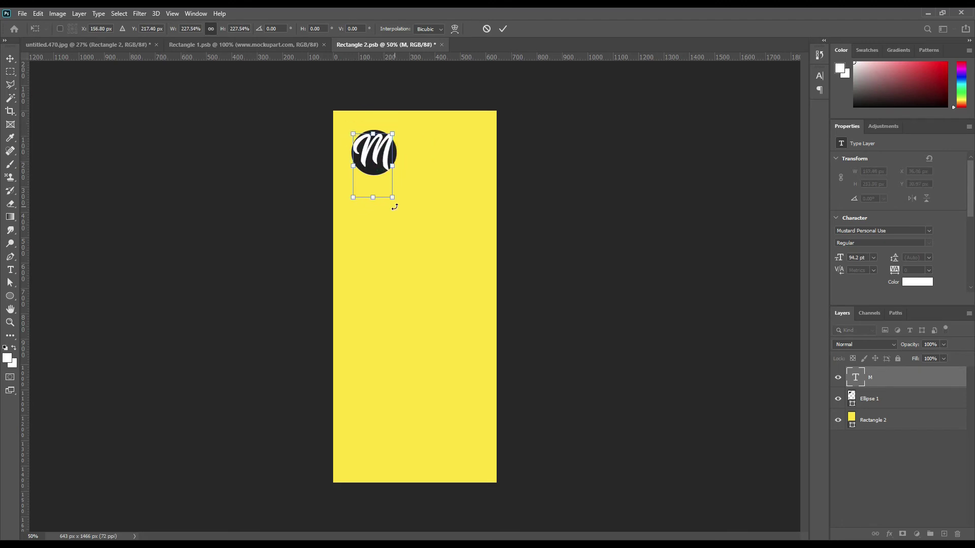
pyautogui.click(503, 28)
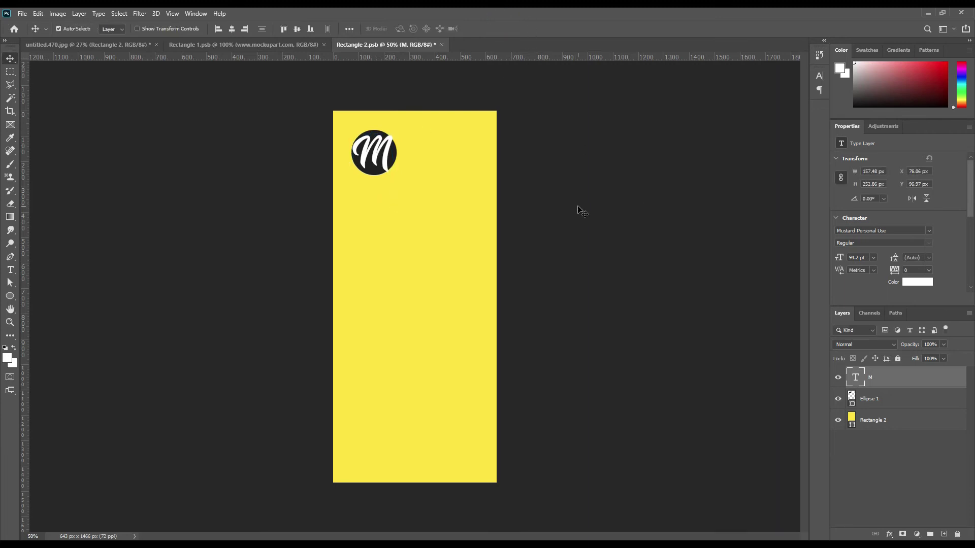
# - Knock the M's shape out of the black circle with a layer mask and delete the M text layer
pyautogui.click(910, 401)
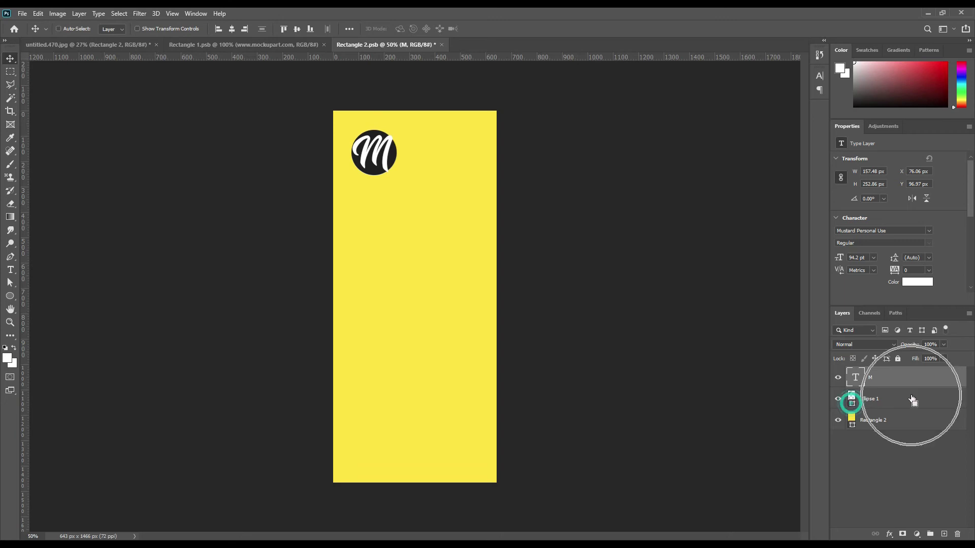
pyautogui.keyDown('ctrl'); pyautogui.click(903, 534); pyautogui.keyUp('ctrl')
pyautogui.keyDown('ctrl'); pyautogui.click(870, 376); pyautogui.keyUp('ctrl')
pyautogui.keyDown('ctrl'); pyautogui.click(856, 377); pyautogui.keyUp('ctrl')
pyautogui.click(838, 378)
pyautogui.click(883, 395)
pyautogui.click(869, 401)
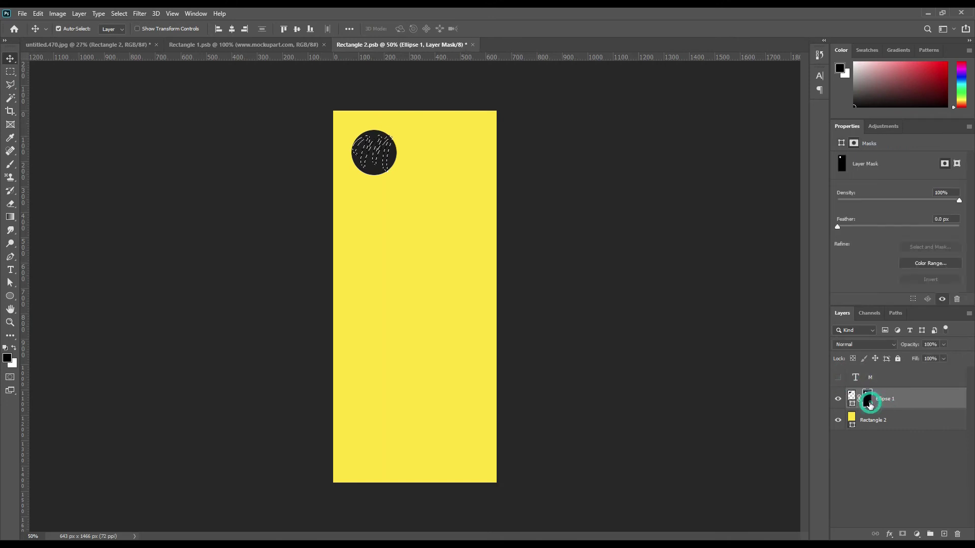
pyautogui.press('Delete')
pyautogui.hotkey('ctrl', 'd')
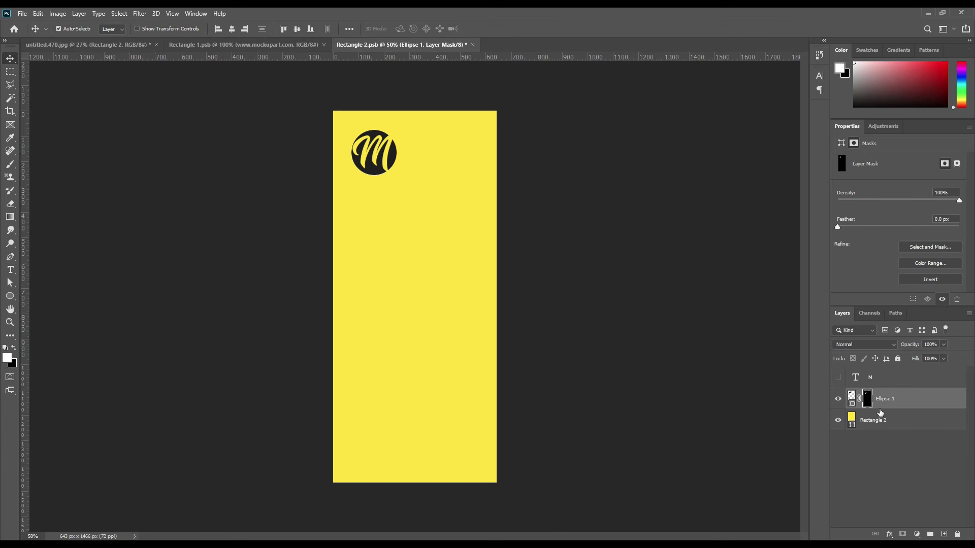
pyautogui.click(902, 380)
pyautogui.press('Delete')
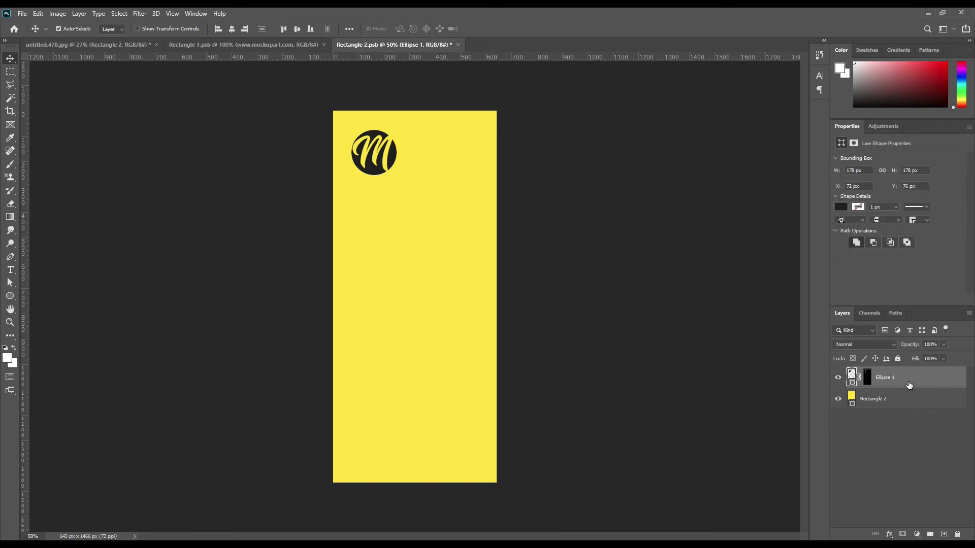
# - Draw a rounded rectangle about 319 by 82 px with 10 px corners below the logo and fill it with white (ffffff)
pyautogui.click(903, 406)
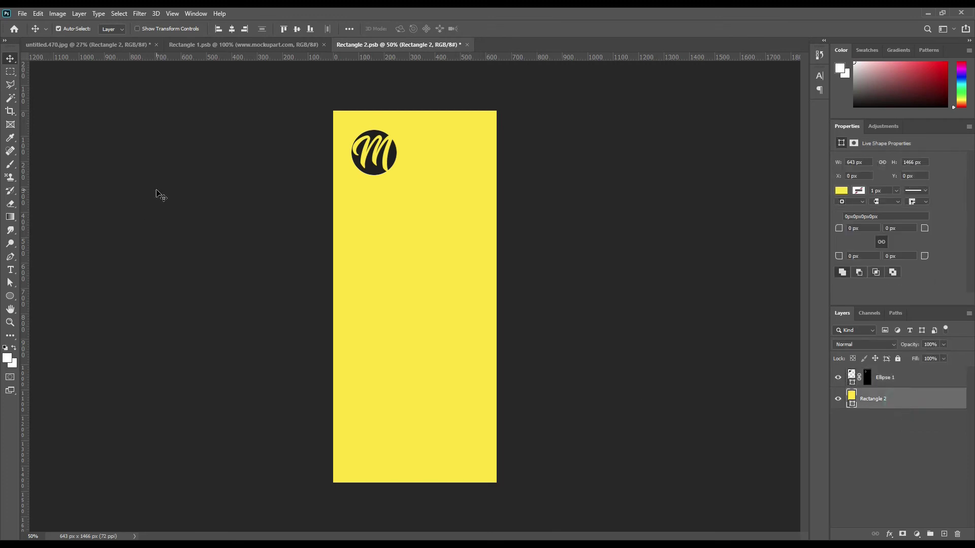
pyautogui.click(10, 296)
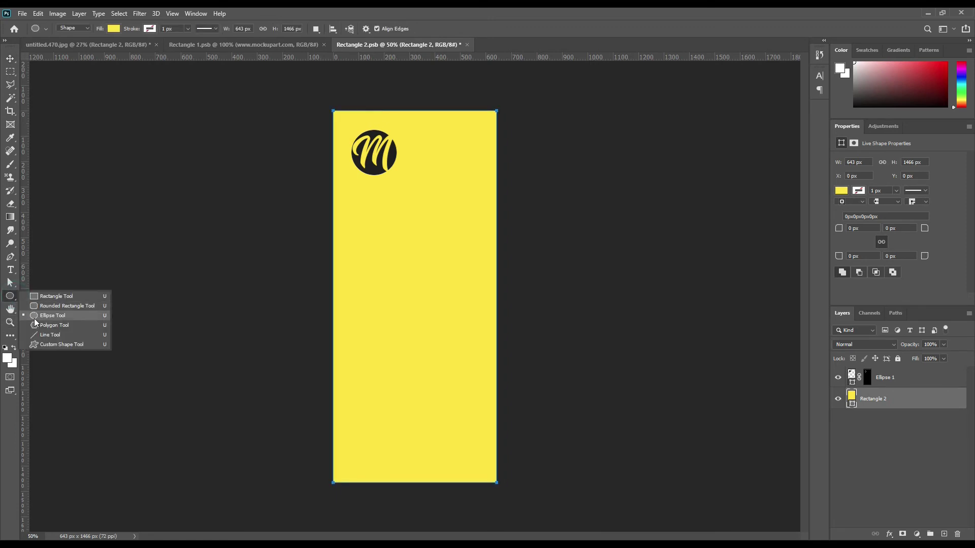
pyautogui.click(42, 303)
pyautogui.moveTo(354, 200); pyautogui.dragTo(435, 220)
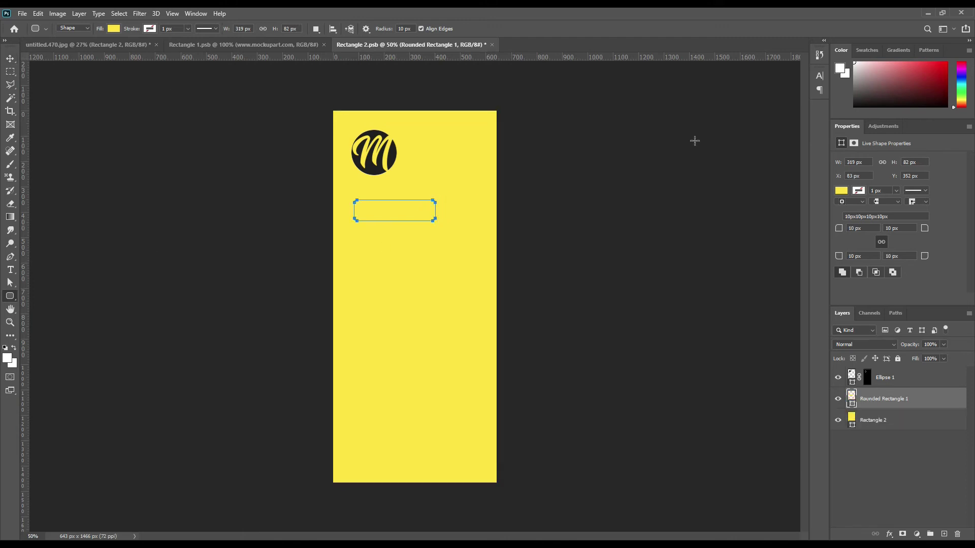
pyautogui.doubleClick(853, 404)
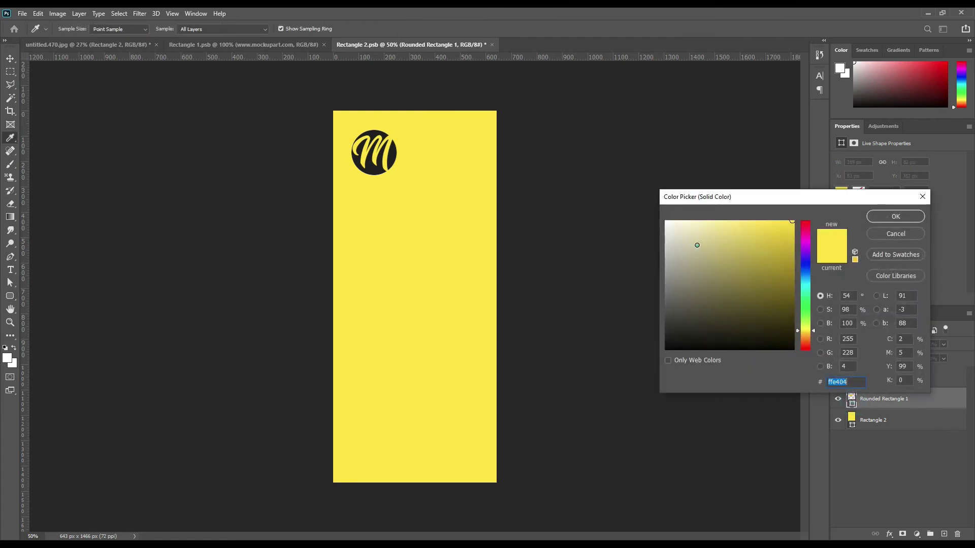
pyautogui.write('ffffff')
pyautogui.click(875, 219)
pyautogui.press('v')
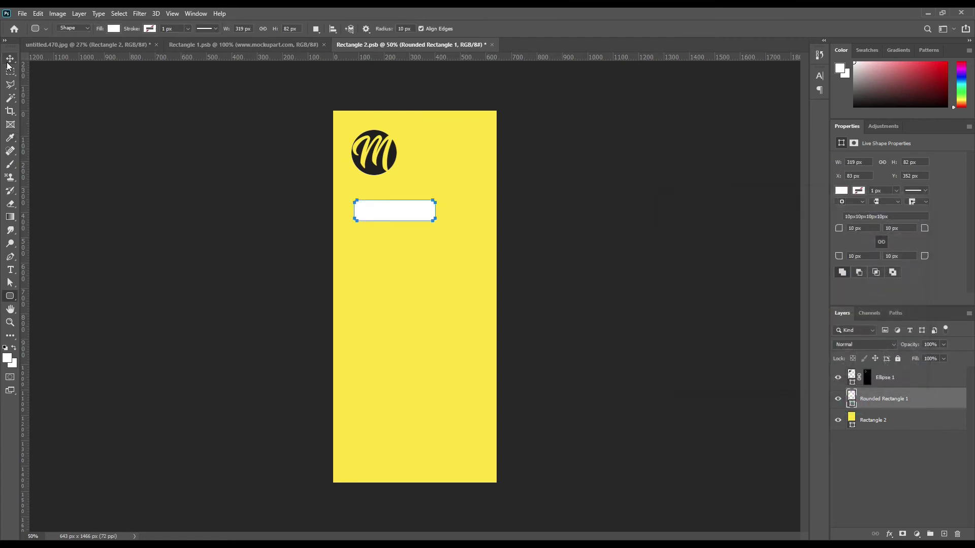
# - Duplicate the white rounded rectangle to its right, narrow the copy to about 187 px, and fill it with the logo's near-black
pyautogui.click(381, 214)
pyautogui.hotkey('ctrl', 'j')
pyautogui.moveTo(386, 216); pyautogui.dragTo(489, 211)
pyautogui.hotkey('ctrl', 't')
pyautogui.doubleClick(851, 401)
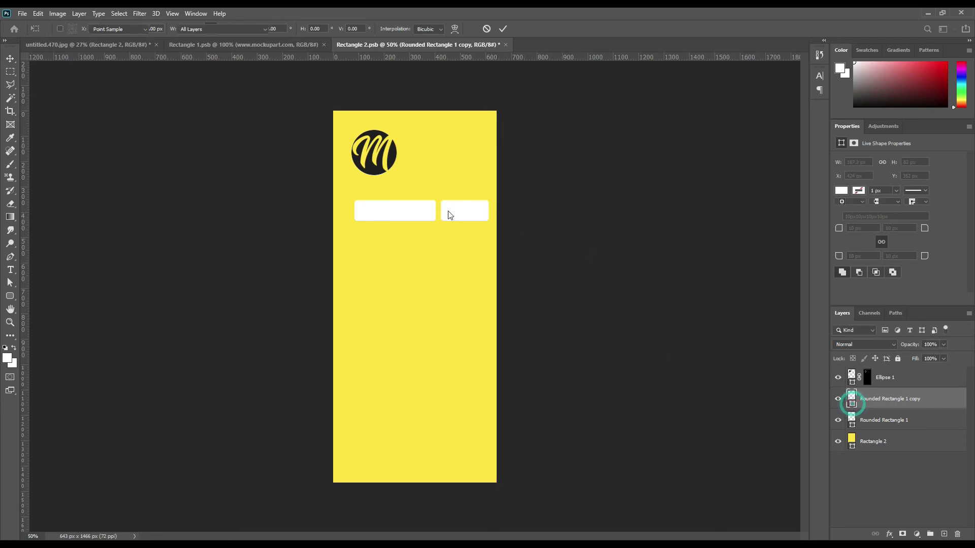
pyautogui.click(391, 152)
pyautogui.click(886, 217)
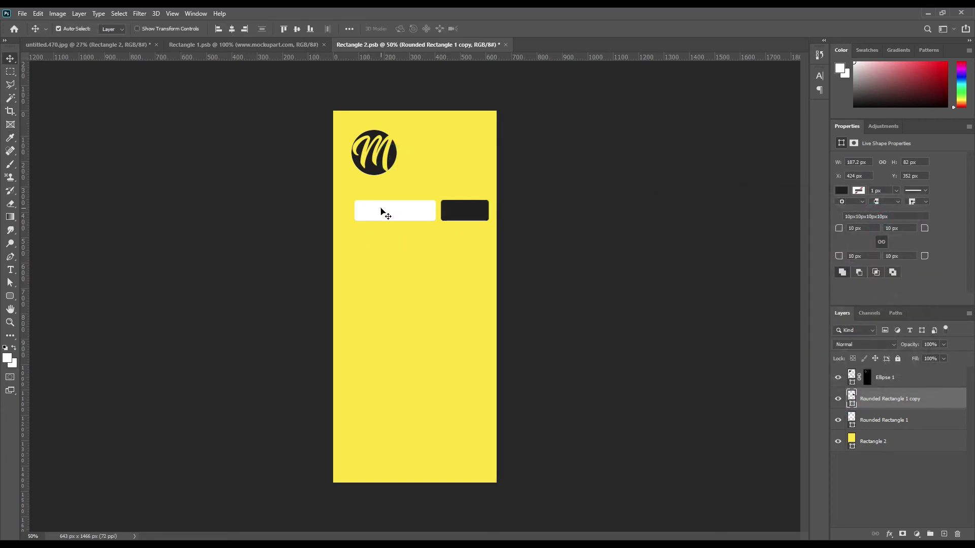
# - Extend the white rounded rectangle leftward to a width of about 373 px
pyautogui.keyDown('ctrl'); pyautogui.click(383, 212); pyautogui.keyUp('ctrl')
pyautogui.hotkey('ctrl', 't')
pyautogui.moveTo(355, 211); pyautogui.dragTo(339, 212)
pyautogui.click(502, 29)
# - Add the text "psd mockup" below the white rounded rectangle in black (000000) Adobe Caslon Pro
pyautogui.click(10, 270)
pyautogui.click(365, 258)
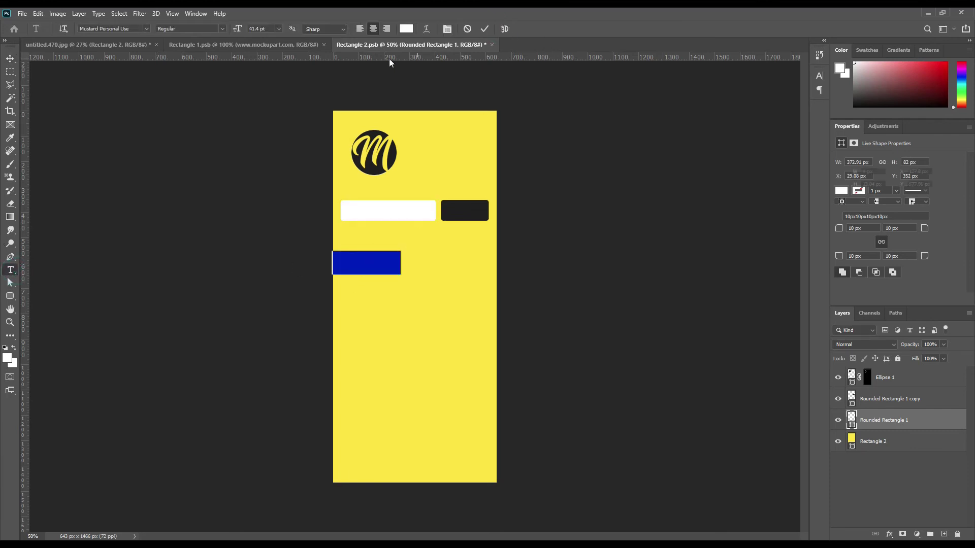
pyautogui.click(406, 29)
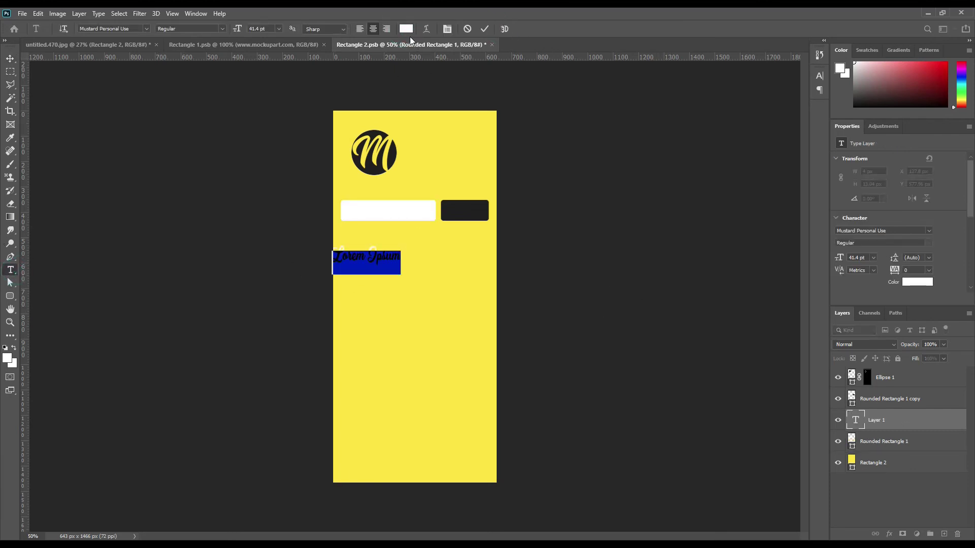
pyautogui.moveTo(761, 299); pyautogui.dragTo(666, 350)
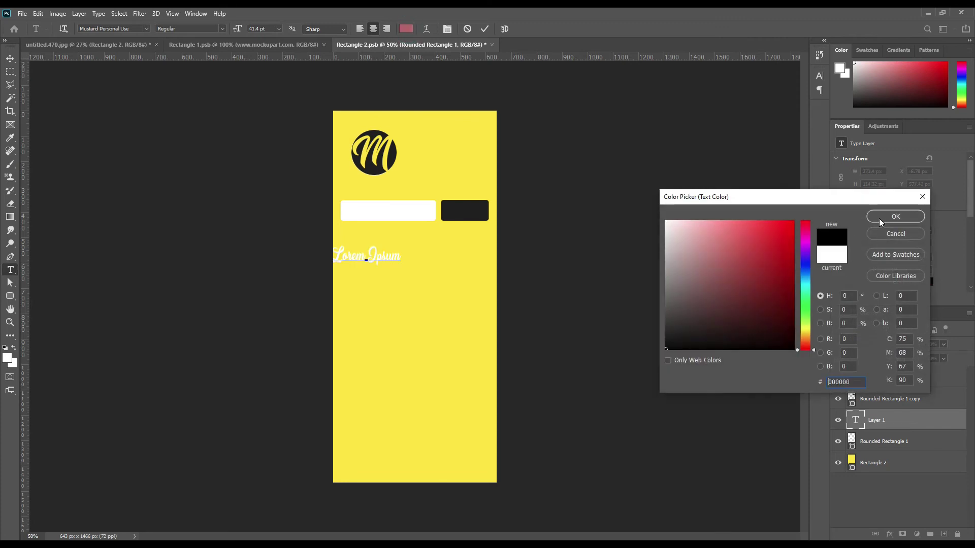
pyautogui.click(895, 216)
pyautogui.click(146, 29)
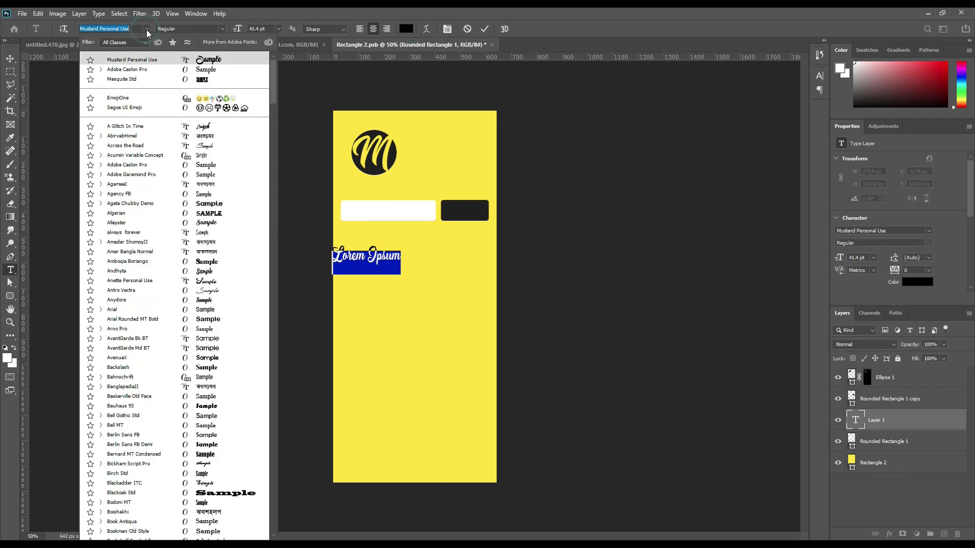
pyautogui.click(213, 70)
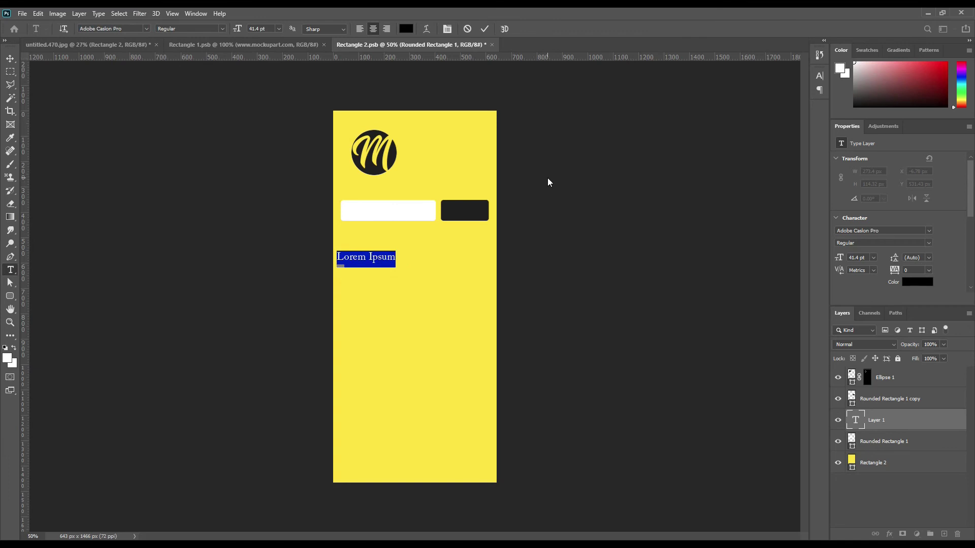
pyautogui.write('P')
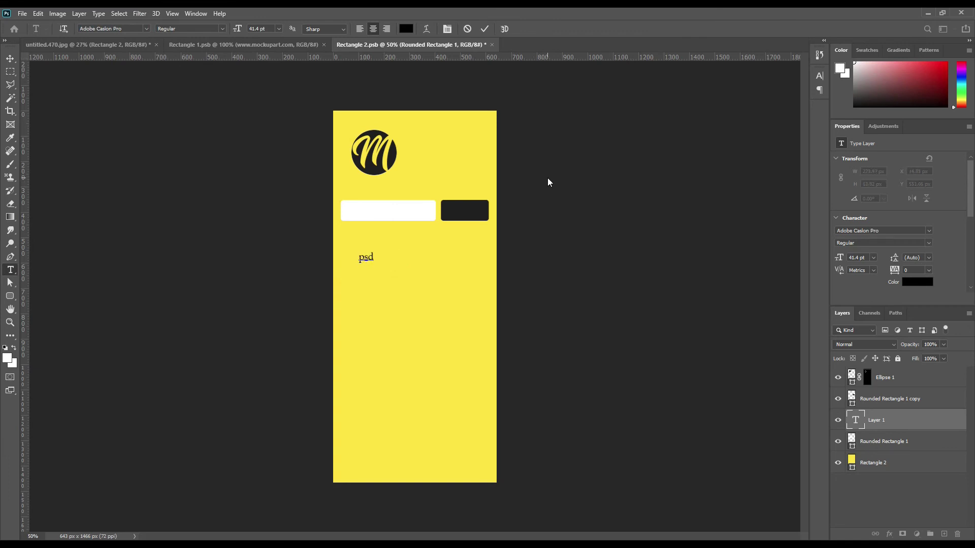
pyautogui.write('sd mockup')
pyautogui.click(484, 28)
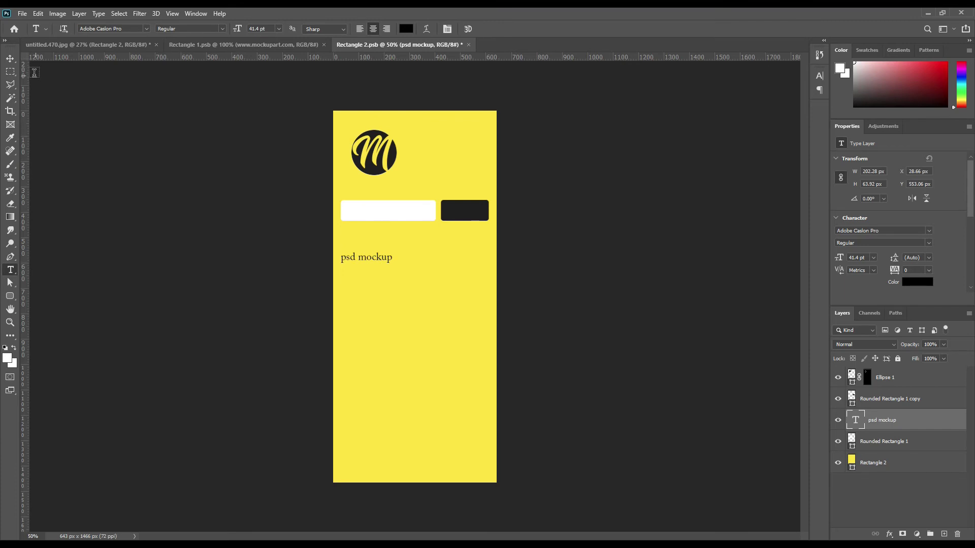
# - Bring the "psd mockup" text layer to the top of the stack and centre the text on the white rounded rectangle
pyautogui.click(10, 58)
pyautogui.click(875, 425)
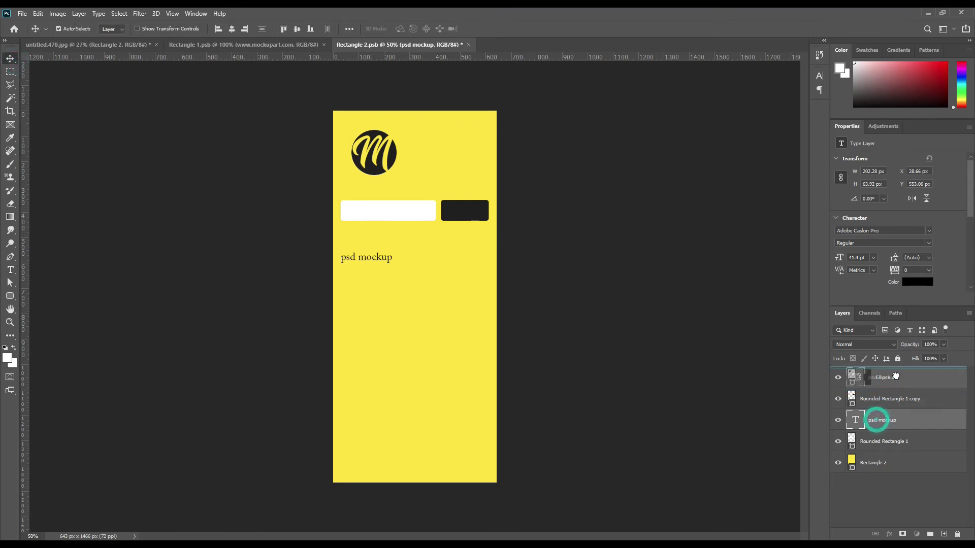
pyautogui.hotkey('ctrl', 'shift', ']')
pyautogui.moveTo(392, 262); pyautogui.dragTo(415, 215)
pyautogui.press('ctrl')
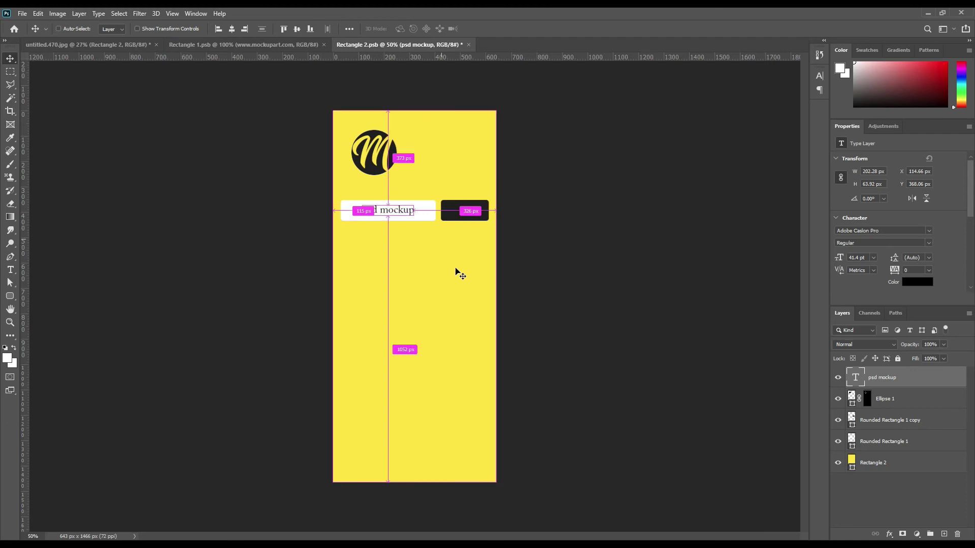
# - Add the text "SEARCH" in white and place it on the near-black rounded rectangle
pyautogui.click(10, 270)
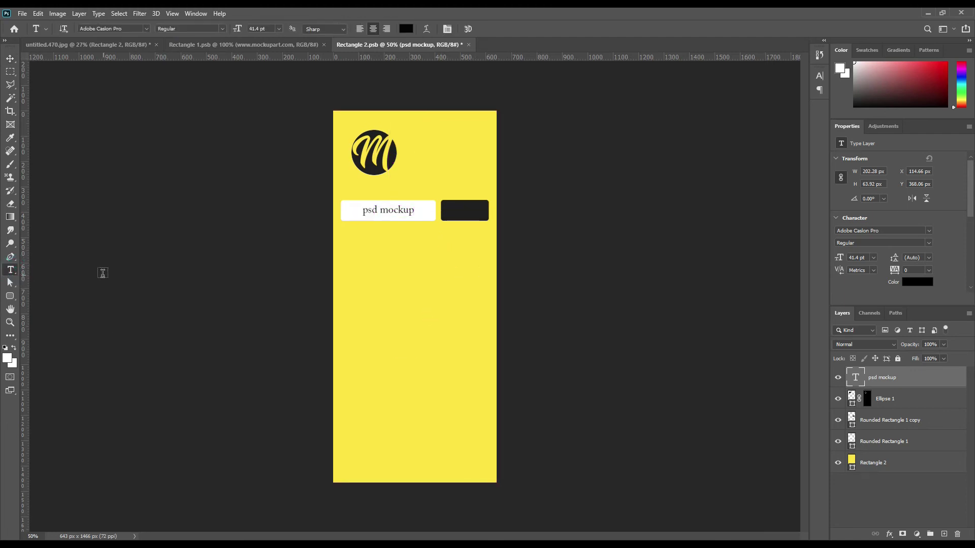
pyautogui.click(399, 250)
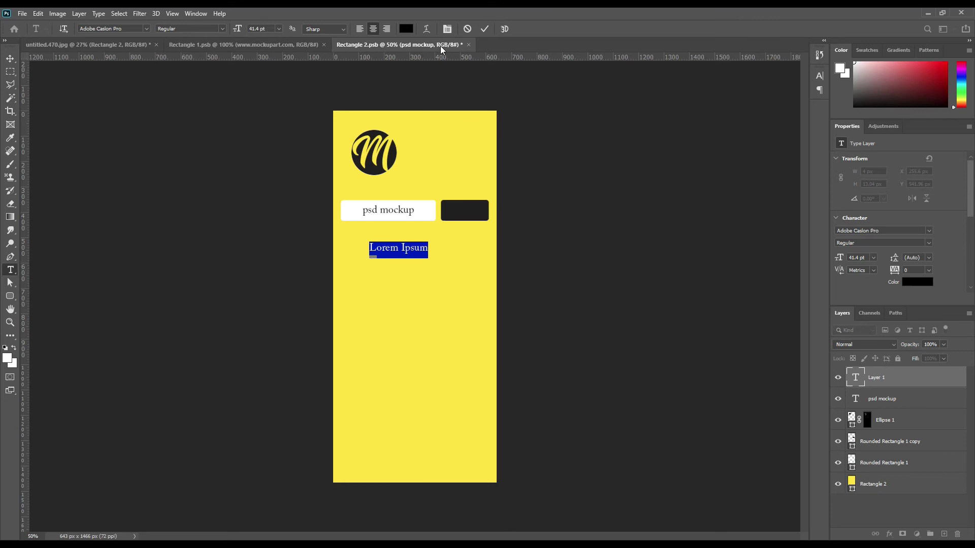
pyautogui.click(405, 29)
pyautogui.click(424, 208)
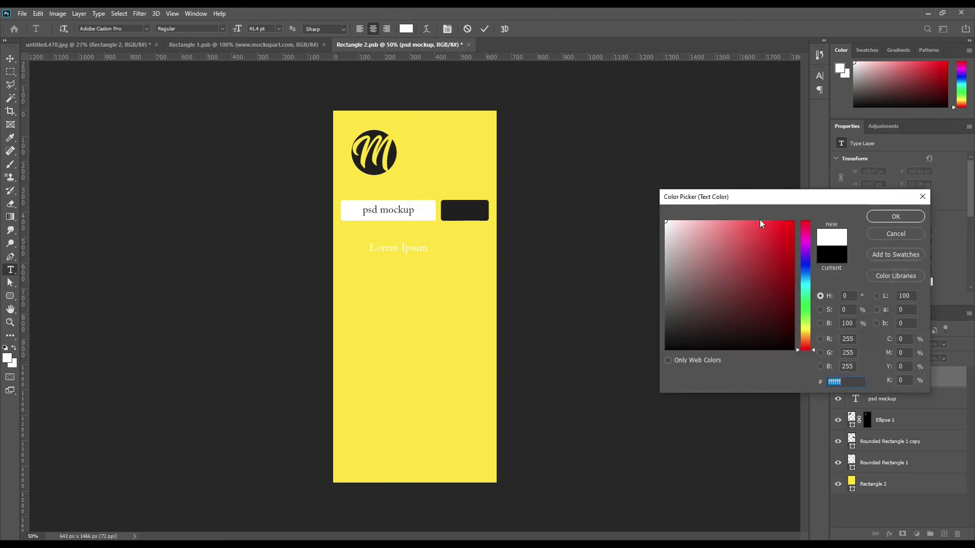
pyautogui.click(875, 219)
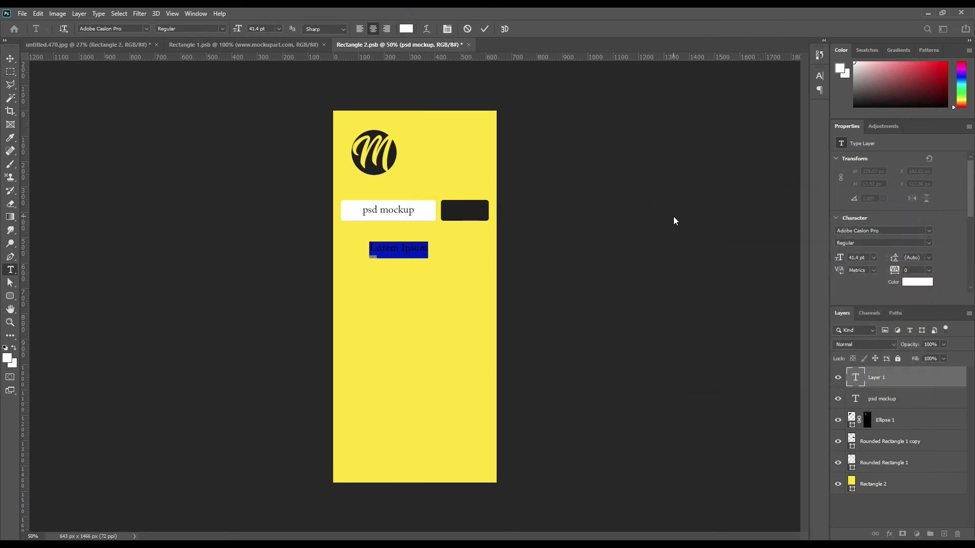
pyautogui.write('Se')
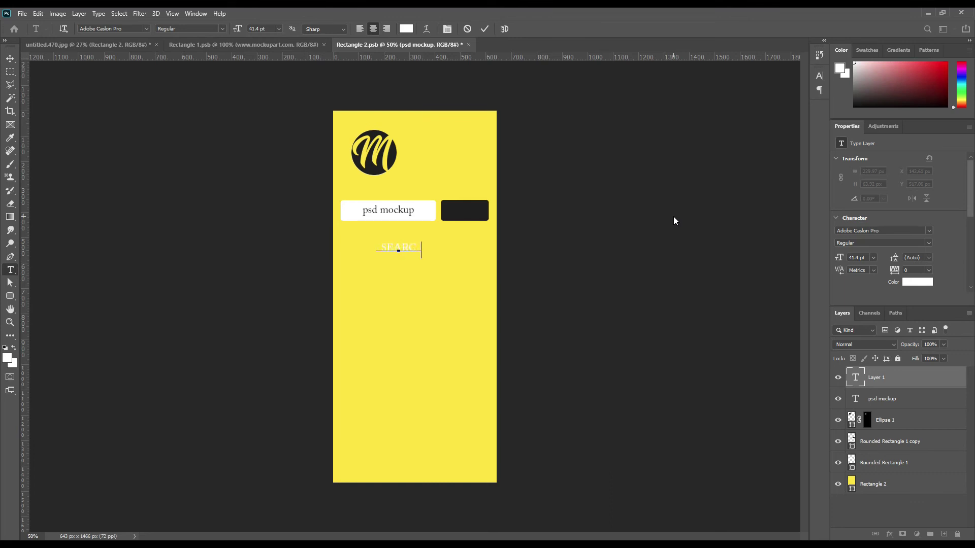
pyautogui.click(485, 29)
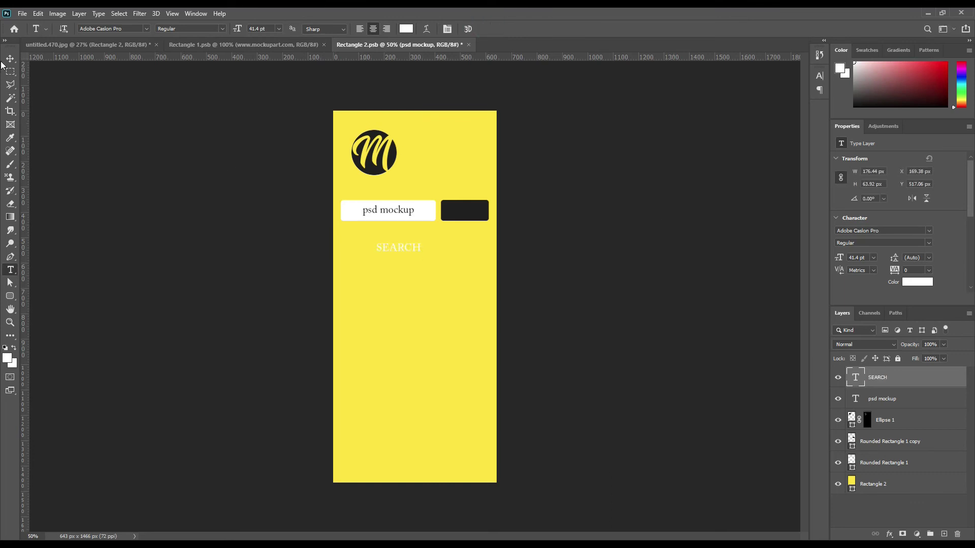
pyautogui.click(10, 59)
pyautogui.moveTo(439, 242); pyautogui.dragTo(482, 215)
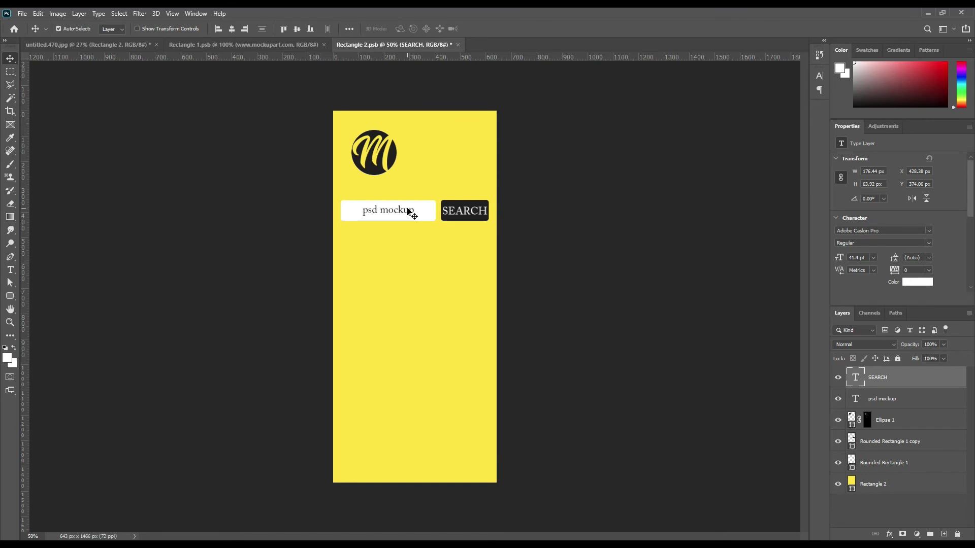
# - Narrow the white rounded rectangle from its right side to about 311 px
pyautogui.click(426, 211)
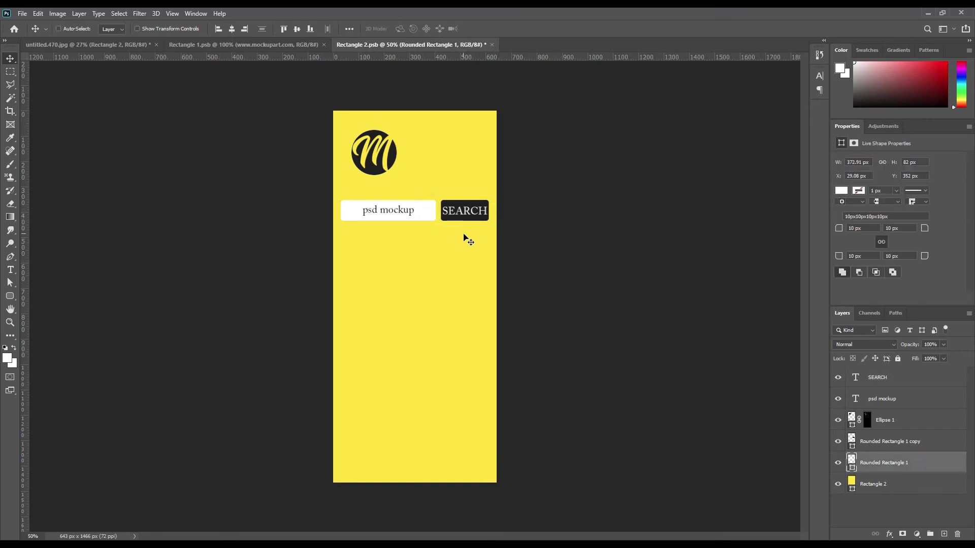
pyautogui.hotkey('ctrl', 't')
pyautogui.moveTo(435, 212); pyautogui.dragTo(420, 210)
pyautogui.click(502, 29)
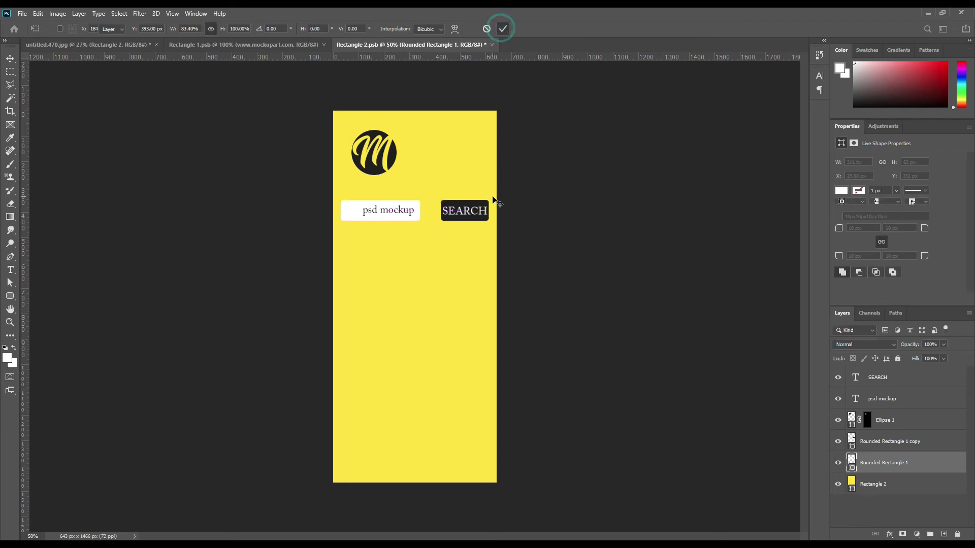
# - Extend the near-black rounded rectangle leftward to a width of about 223 px
pyautogui.keyDown('ctrl'); pyautogui.click(468, 211); pyautogui.keyUp('ctrl')
pyautogui.hotkey('ctrl', 't')
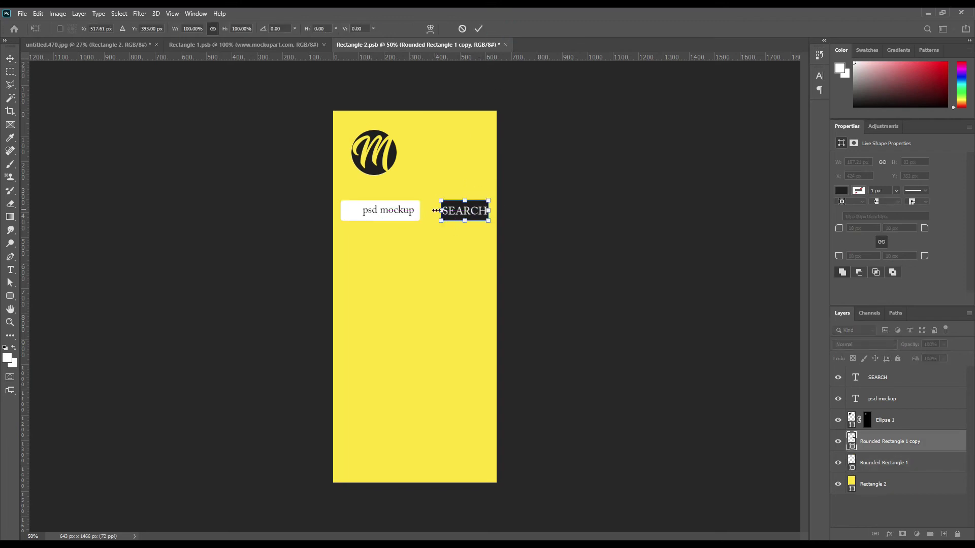
pyautogui.moveTo(440, 211); pyautogui.dragTo(432, 211)
pyautogui.click(479, 29)
# - Nudge the "SEARCH" text 12 px left to centre it on the near-black button
pyautogui.click(470, 212)
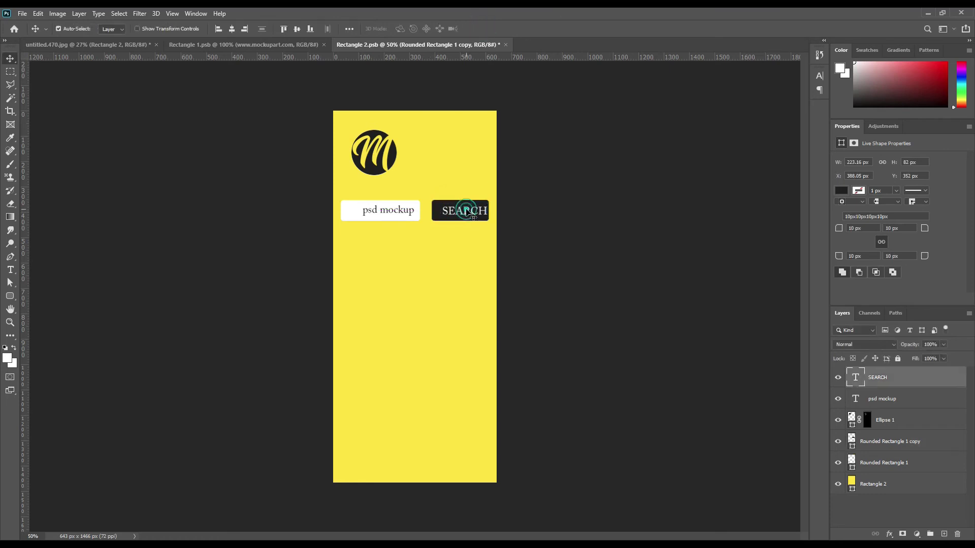
pyautogui.press('Left')
pyautogui.press('Left')
pyautogui.press('Left')
pyautogui.press('Left')
pyautogui.press('Left')
pyautogui.press('Left')
pyautogui.press('Left')
pyautogui.press('Left')
pyautogui.press('Left')
pyautogui.press('Left')
pyautogui.press('Left')
pyautogui.press('Left')
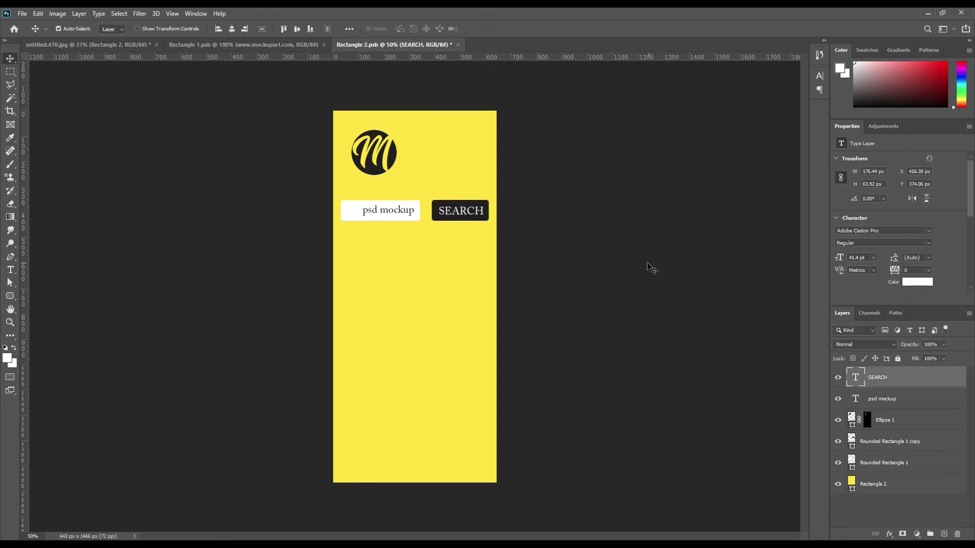
# - Nudge the white rounded rectangle about 12 px right and the "psd mockup" text slightly left
pyautogui.click(396, 210)
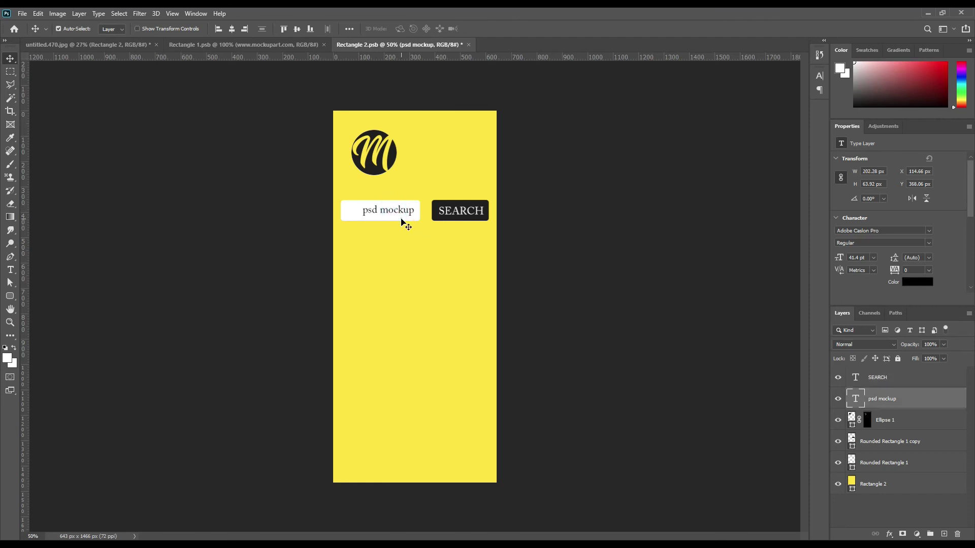
pyautogui.click(403, 219)
pyautogui.hotkey('shift', 'Right')
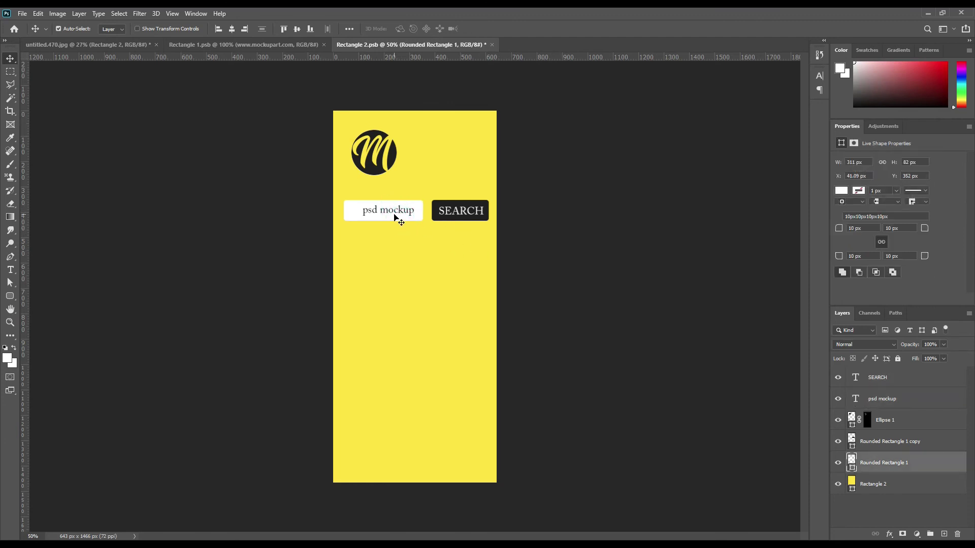
pyautogui.click(390, 214)
pyautogui.press('Left')
pyautogui.press('Left')
pyautogui.press('Left')
pyautogui.press('Left')
pyautogui.press('Left')
pyautogui.press('Left')
pyautogui.press('Left')
pyautogui.press('Left')
pyautogui.press('Left')
pyautogui.press('Left')
pyautogui.press('Left')
pyautogui.press('Left')
pyautogui.press('Left')
pyautogui.press('Left')
pyautogui.press('Left')
pyautogui.press('Left')
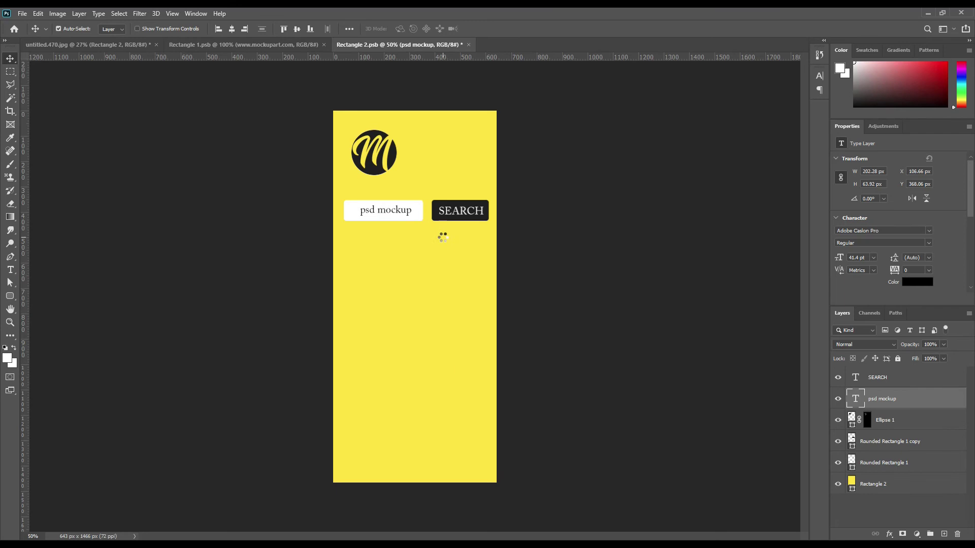
# - Enlarge the "psd mockup" text to about 52 pt and nudge it left to centre it in the white search field
pyautogui.hotkey('ctrl', 't')
pyautogui.moveTo(409, 211); pyautogui.dragTo(422, 215)
pyautogui.click(502, 29)
pyautogui.press('Left')
pyautogui.press('Left')
pyautogui.press('Left')
pyautogui.press('Left')
pyautogui.press('Left')
pyautogui.press('Left')
pyautogui.press('Left')
pyautogui.press('Left')
pyautogui.press('Left')
pyautogui.press('Left')
pyautogui.press('Left')
pyautogui.press('Left')
pyautogui.press('Left')
pyautogui.press('Left')
pyautogui.press('Left')
pyautogui.press('Left')
pyautogui.press('Left')
pyautogui.press('Left')
pyautogui.press('Left')
pyautogui.press('Left')
pyautogui.press('Left')
pyautogui.press('Left')
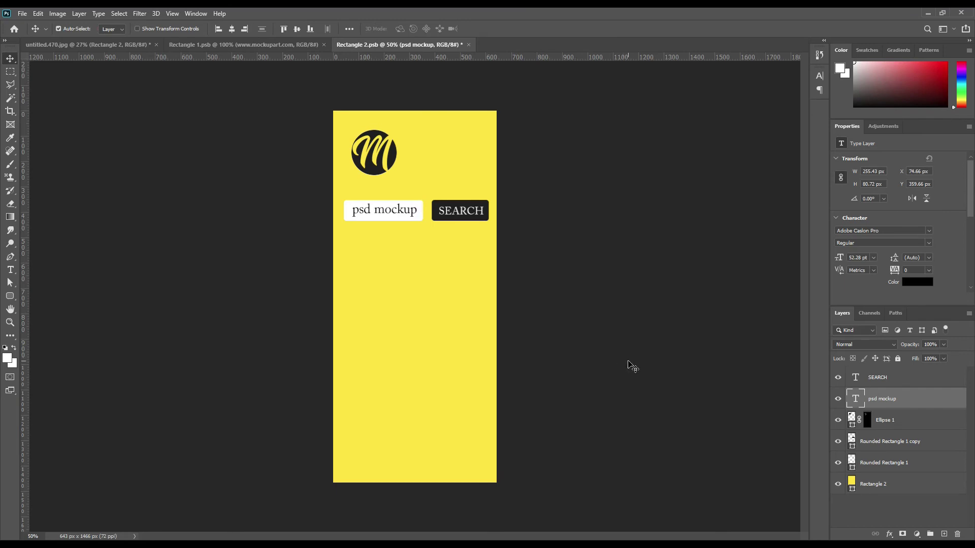
# - Add the text "Exclusive Mockups for Branding and Packagibg Design" on two lines below the search bar, breaking after "Branding"
pyautogui.click(10, 269)
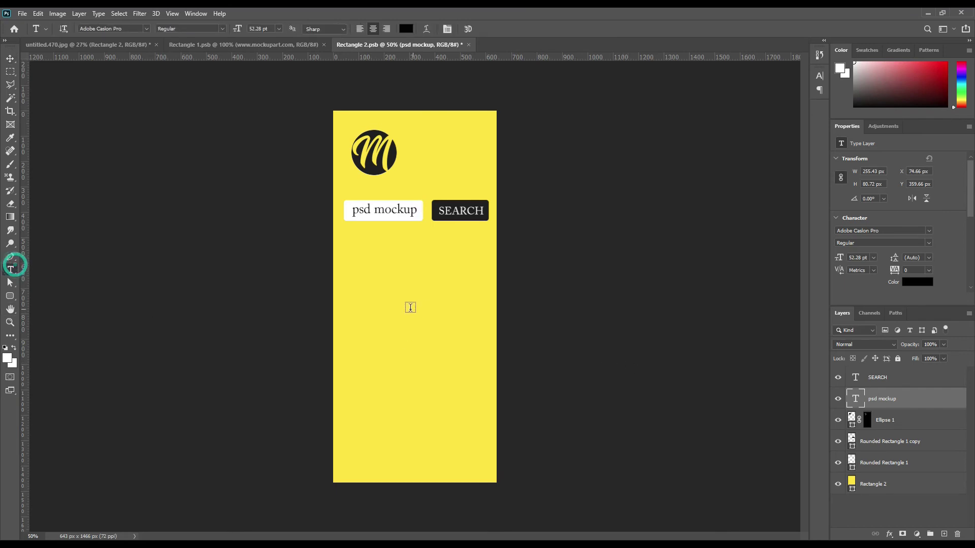
pyautogui.click(361, 281)
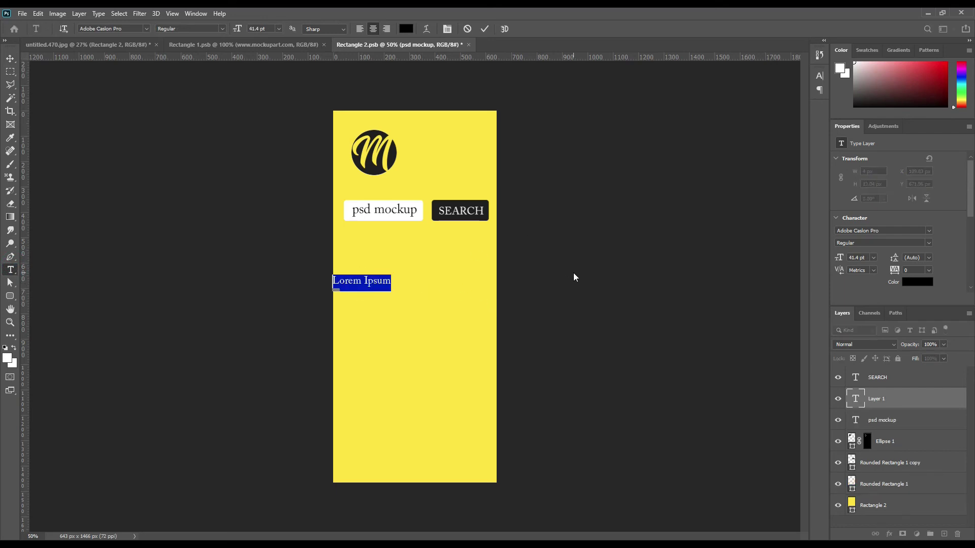
pyautogui.write('e')
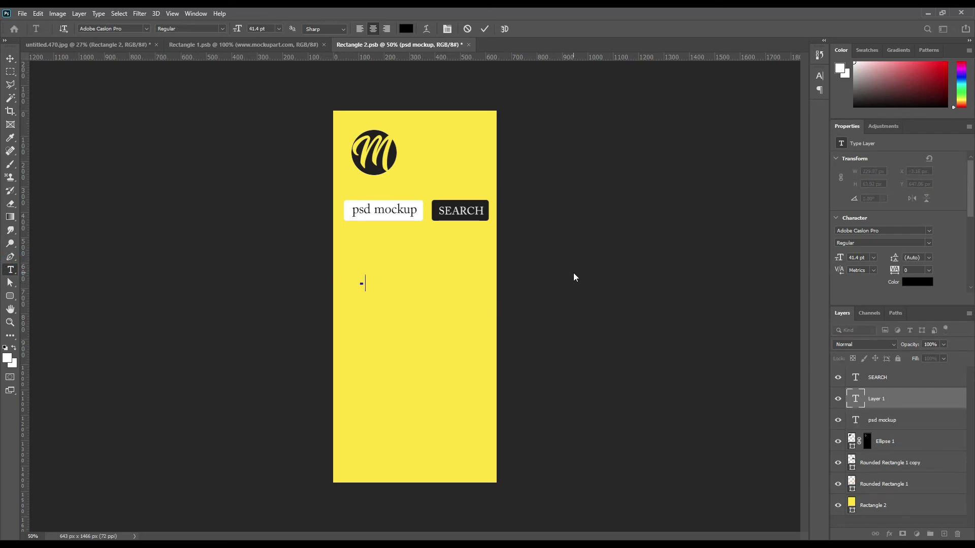
pyautogui.write('xcl')
pyautogui.write('usive')
pyautogui.write(' Mock')
pyautogui.write('up')
pyautogui.write('s')
pyautogui.write(' for ')
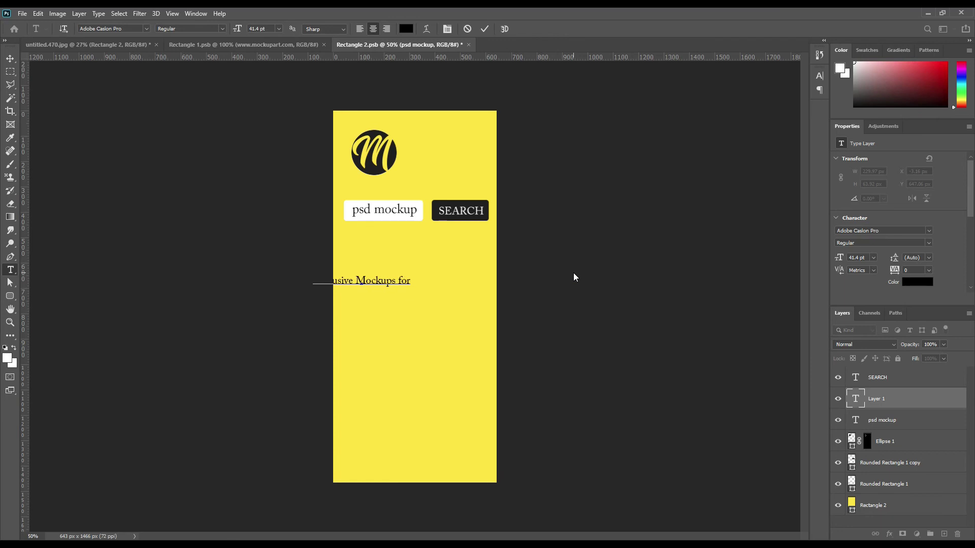
pyautogui.write('Bran')
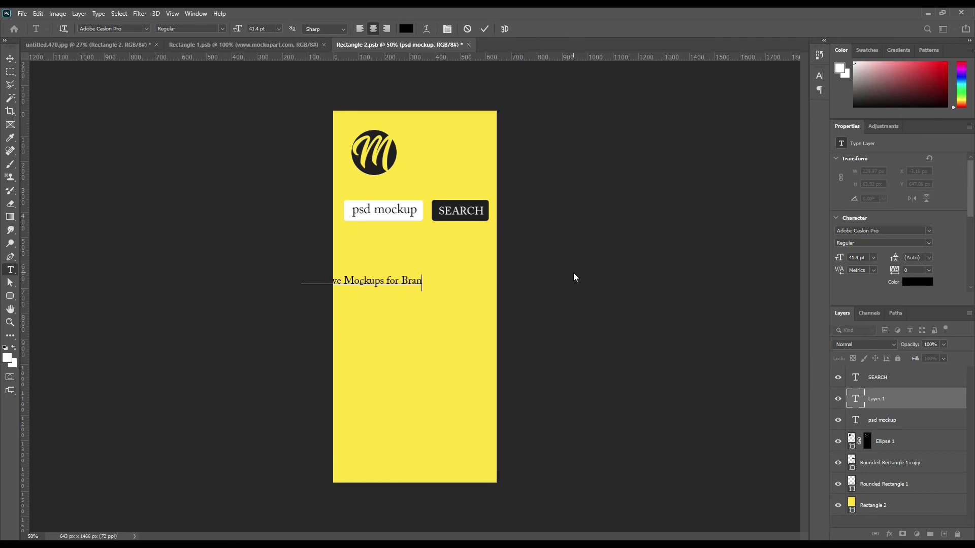
pyautogui.write('ding')
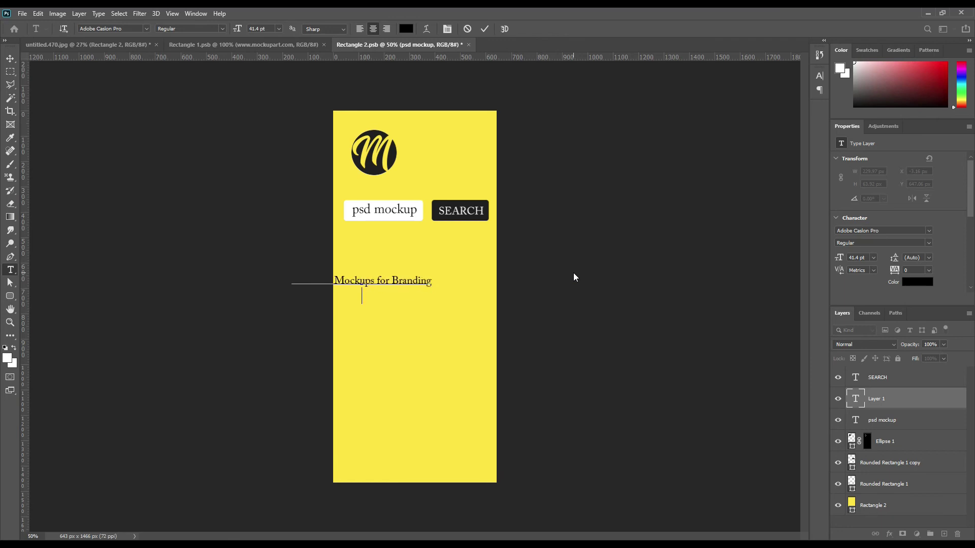
pyautogui.write('a')
pyautogui.write('nd Pack')
pyautogui.write('agihg')
pyautogui.write(' Design')
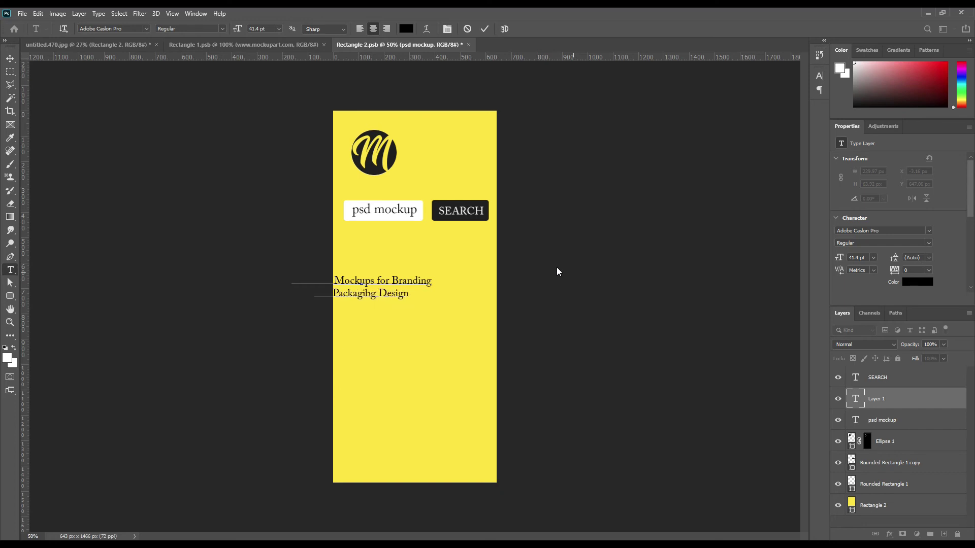
pyautogui.click(485, 29)
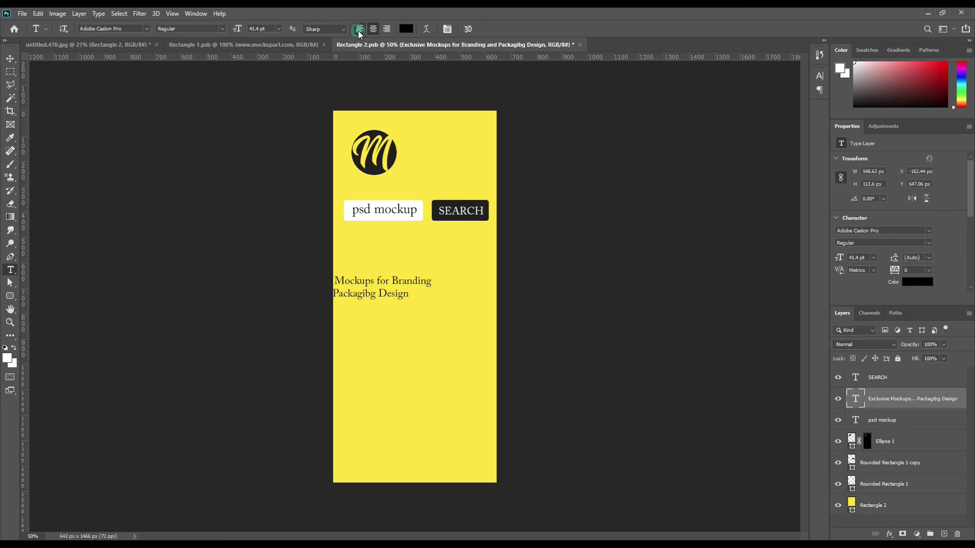
# - Left-align the "Exclusive Mockups" text and move it up and left so both lines fit within the yellow background
pyautogui.click(359, 29)
pyautogui.click(11, 59)
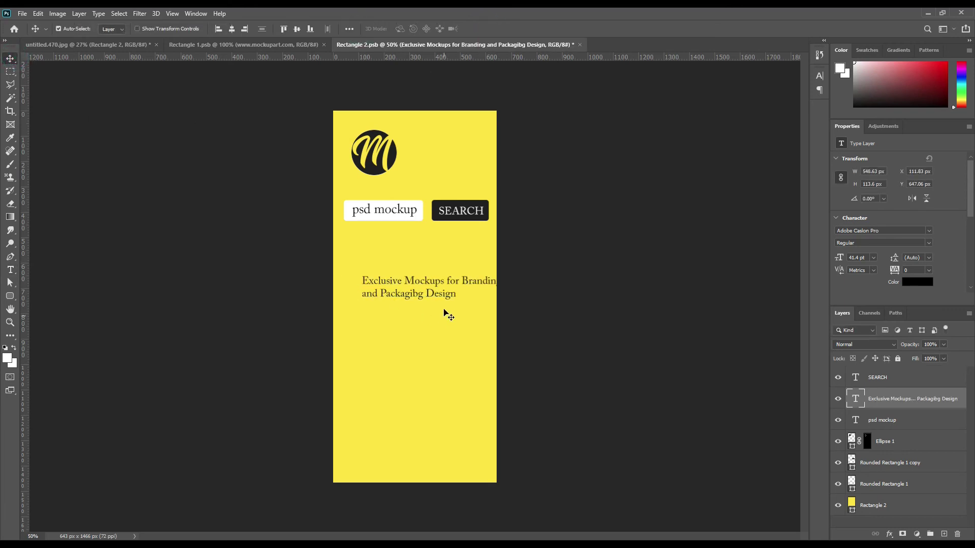
pyautogui.moveTo(453, 284); pyautogui.dragTo(434, 274)
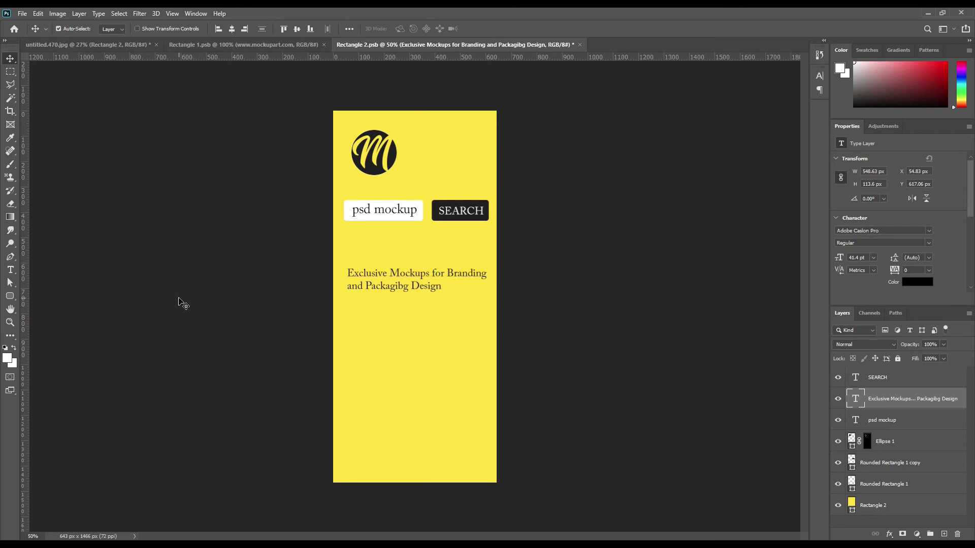
# - Add the two-line text "Are You looking for PSD mockup?" below the "Exclusive Mockups" text, breaking before "PSD"
pyautogui.click(10, 270)
pyautogui.click(361, 349)
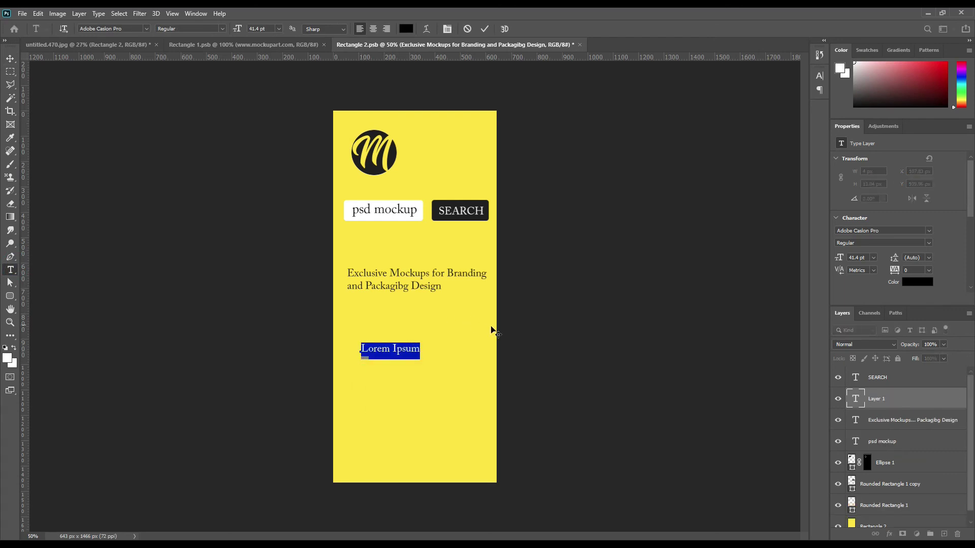
pyautogui.write('A')
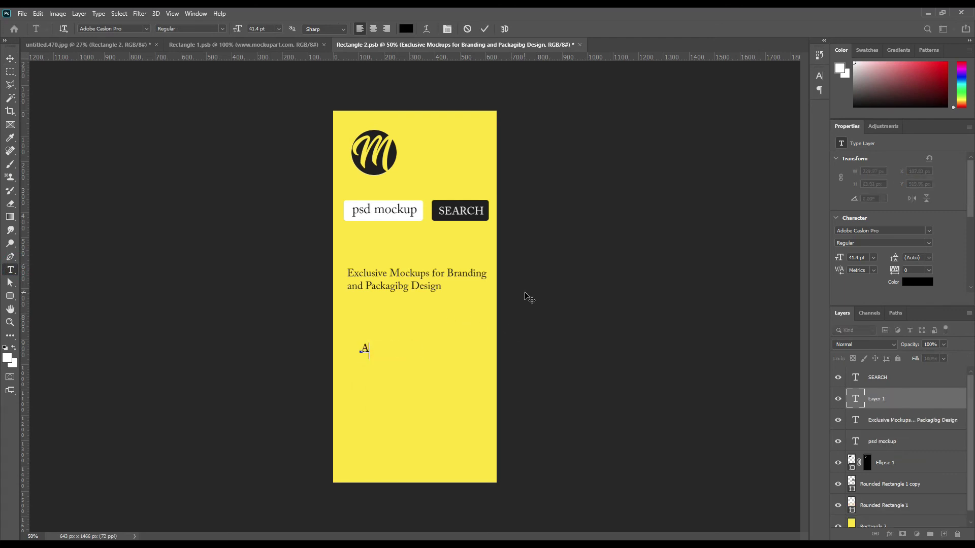
pyautogui.write('re Y')
pyautogui.write('ou L')
pyautogui.write('loo')
pyautogui.write('kin')
pyautogui.write('g fo')
pyautogui.write('r')
pyautogui.press('Return')
pyautogui.write('PSD')
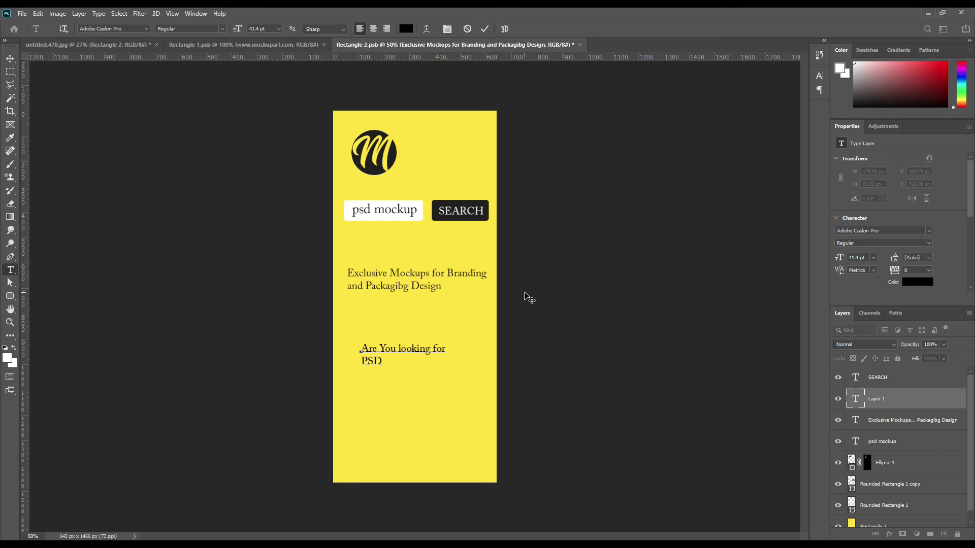
pyautogui.write(' mockup?')
pyautogui.click(484, 28)
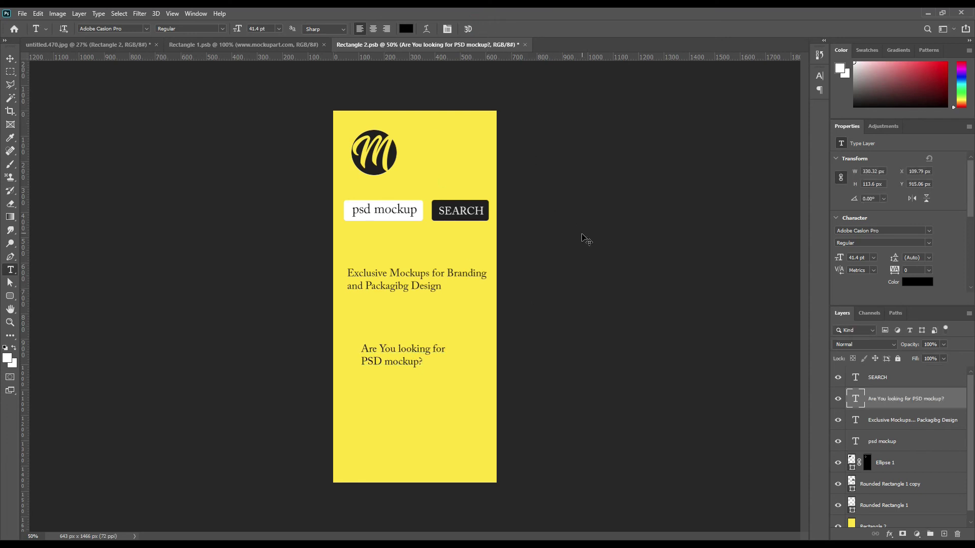
# - Enlarge the "Are You looking for PSD mockup?" text to about 68 pt, matching the width of the text above
pyautogui.hotkey('ctrl', 't')
pyautogui.moveTo(446, 340); pyautogui.dragTo(487, 329)
pyautogui.moveTo(361, 329); pyautogui.dragTo(349, 324)
pyautogui.moveTo(458, 351); pyautogui.dragTo(457, 354)
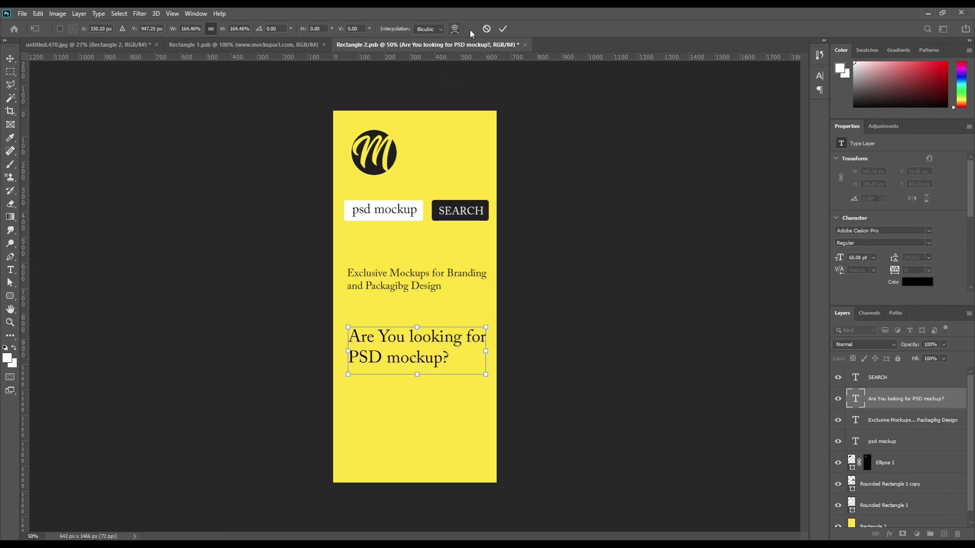
pyautogui.click(503, 29)
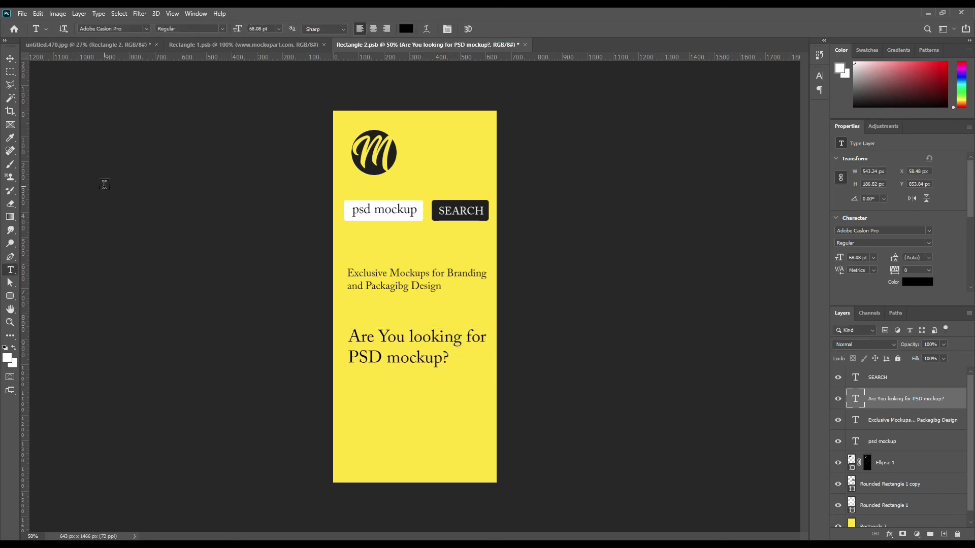
# - Draw a white rounded rectangle about 533 by 206 px below the "Are You looking for" text and lower it slightly
pyautogui.click(10, 296)
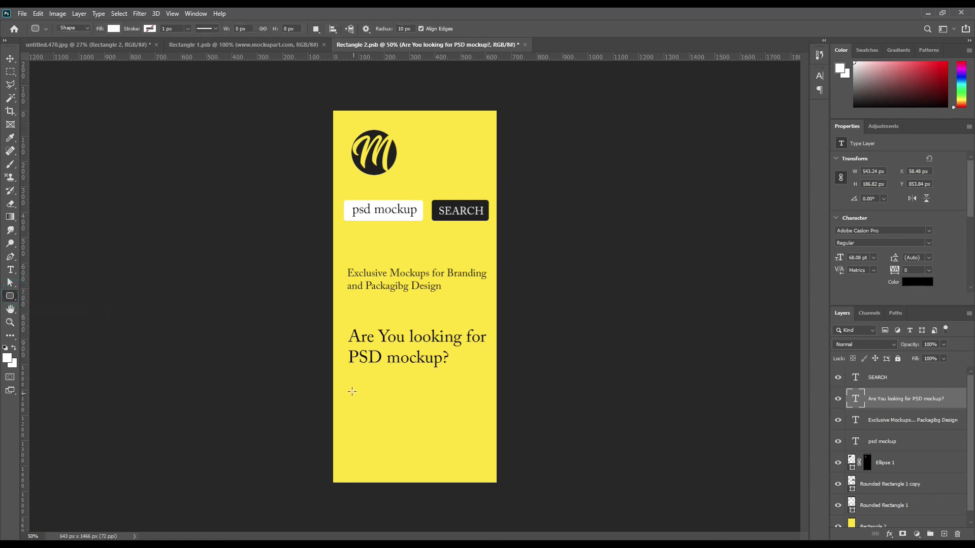
pyautogui.moveTo(349, 379); pyautogui.dragTo(483, 431)
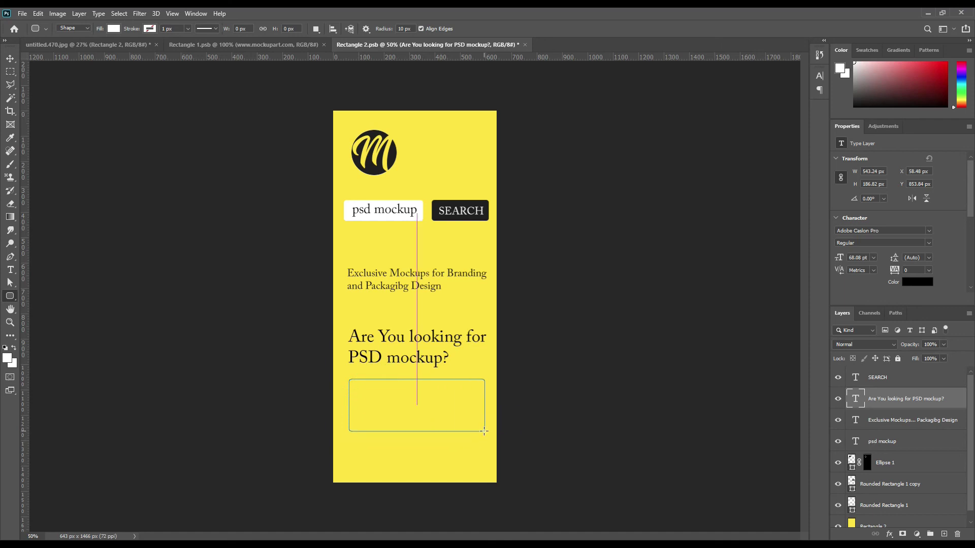
pyautogui.click(10, 59)
pyautogui.moveTo(414, 401); pyautogui.dragTo(411, 413)
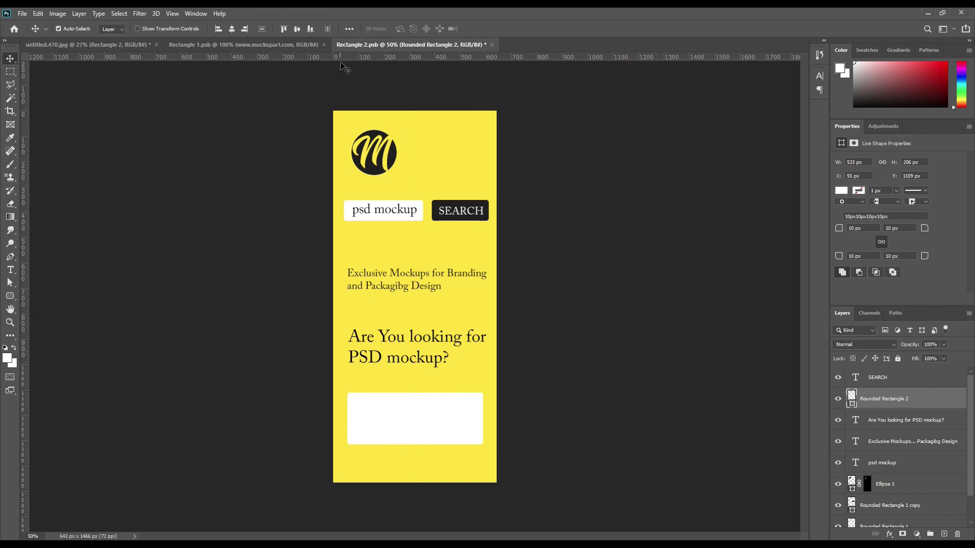
# - Recolour the large white rounded rectangle to #1a1a1a by sampling the SEARCH button
pyautogui.click(10, 296)
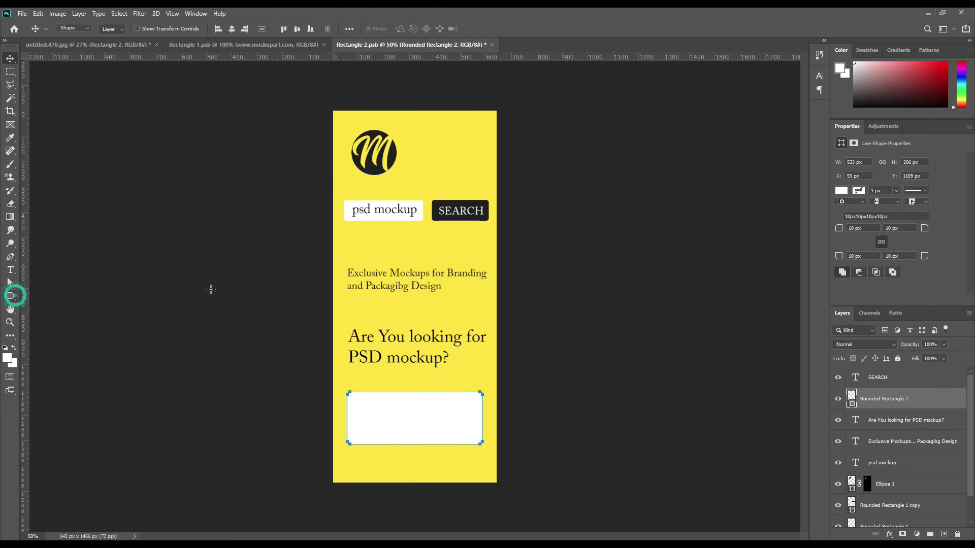
pyautogui.click(10, 59)
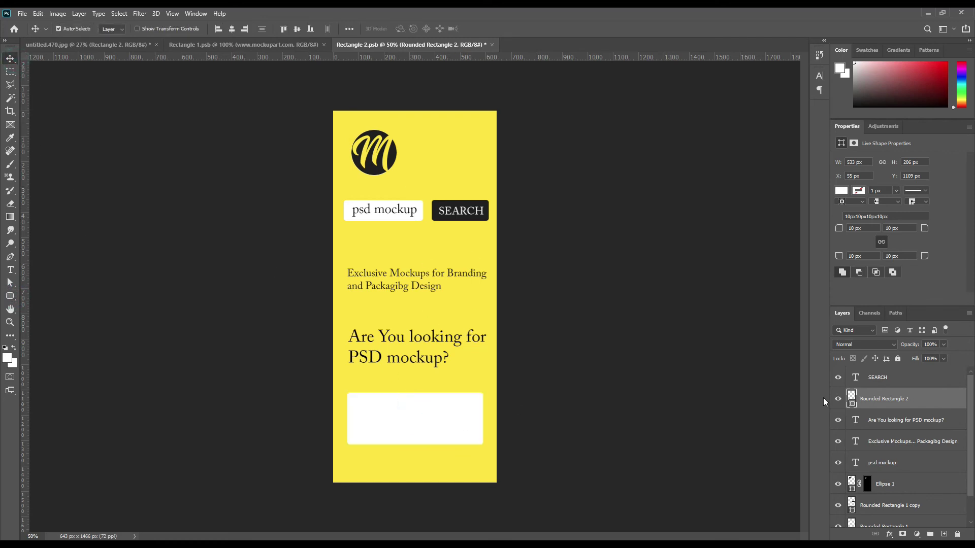
pyautogui.doubleClick(852, 400)
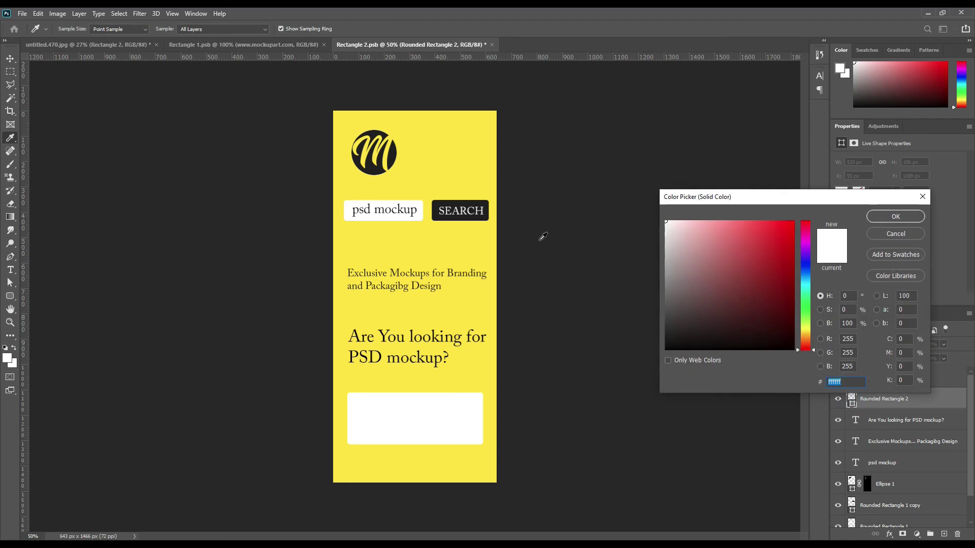
pyautogui.click(471, 203)
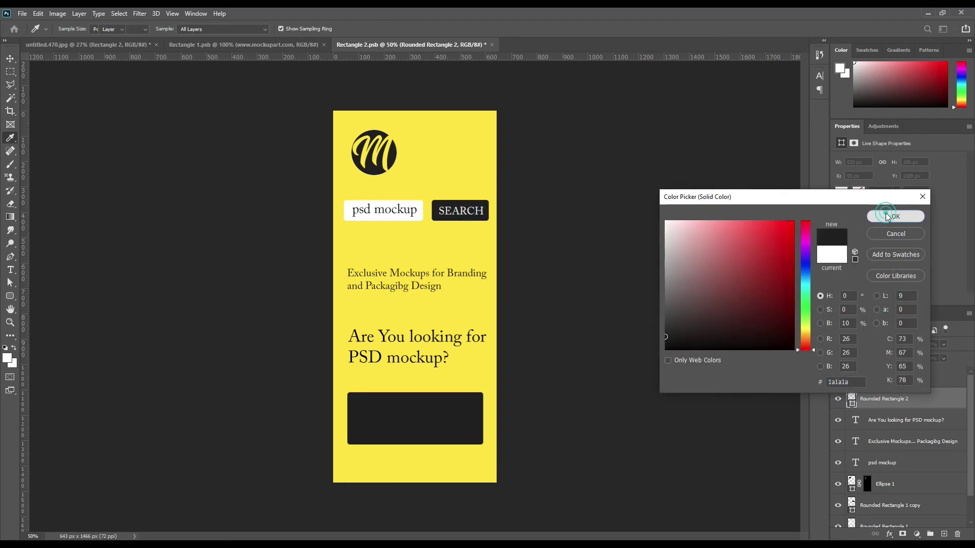
pyautogui.click(895, 216)
# - Increase the corner radius of the large dark rounded rectangle to 41 px on all corners
pyautogui.click(9, 296)
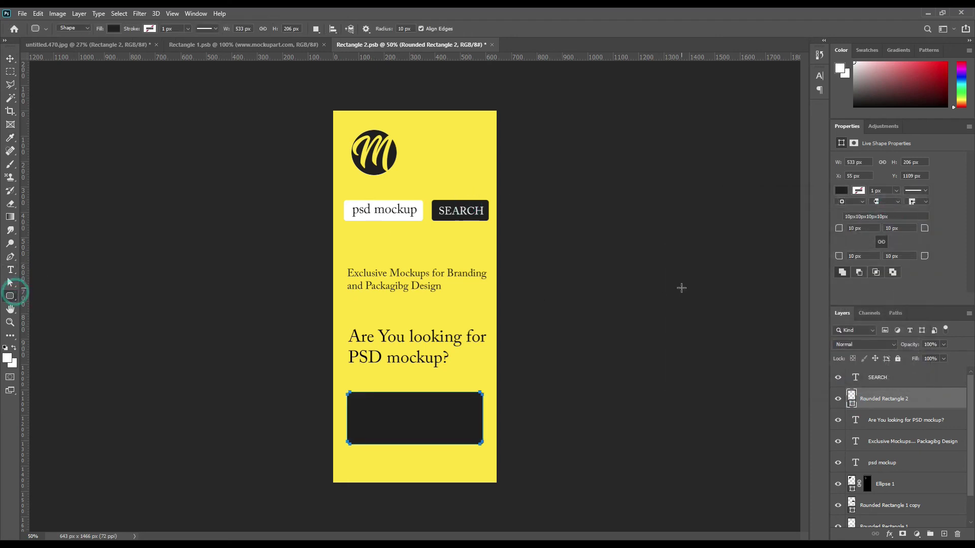
pyautogui.moveTo(839, 230); pyautogui.dragTo(854, 233)
pyautogui.press('Return')
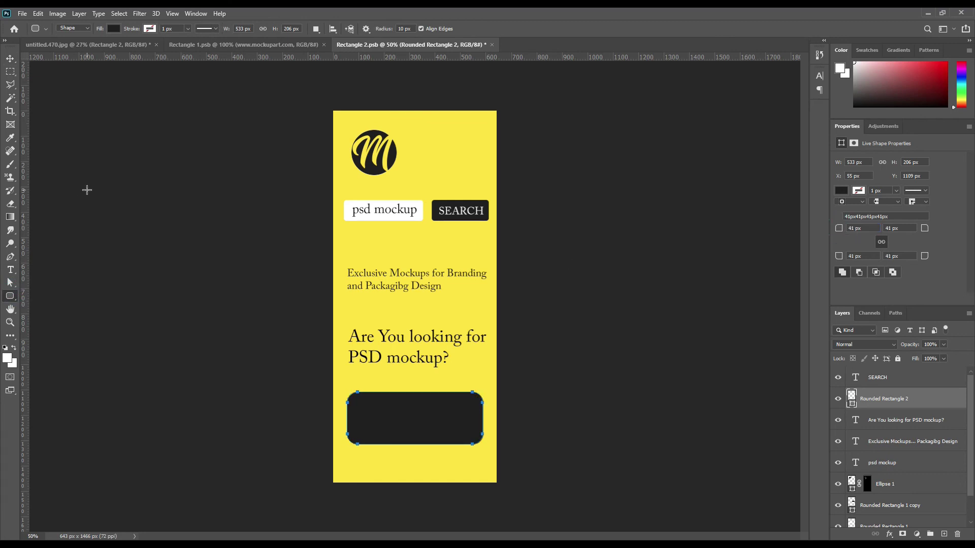
# - Add anchor points on the dark rounded rectangle's lower-right corner and pull the corner outward into a pointed tail with Convert Point
pyautogui.click(10, 257)
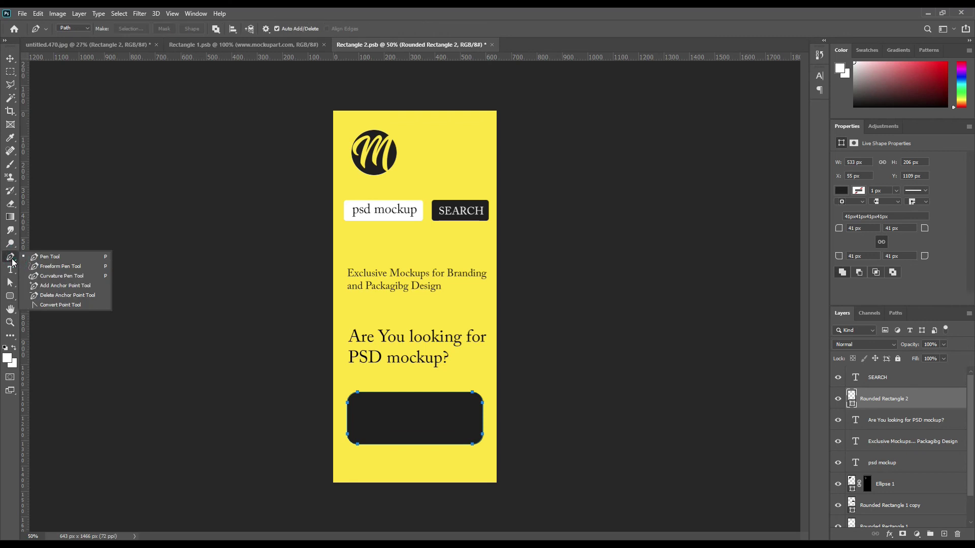
pyautogui.click(60, 286)
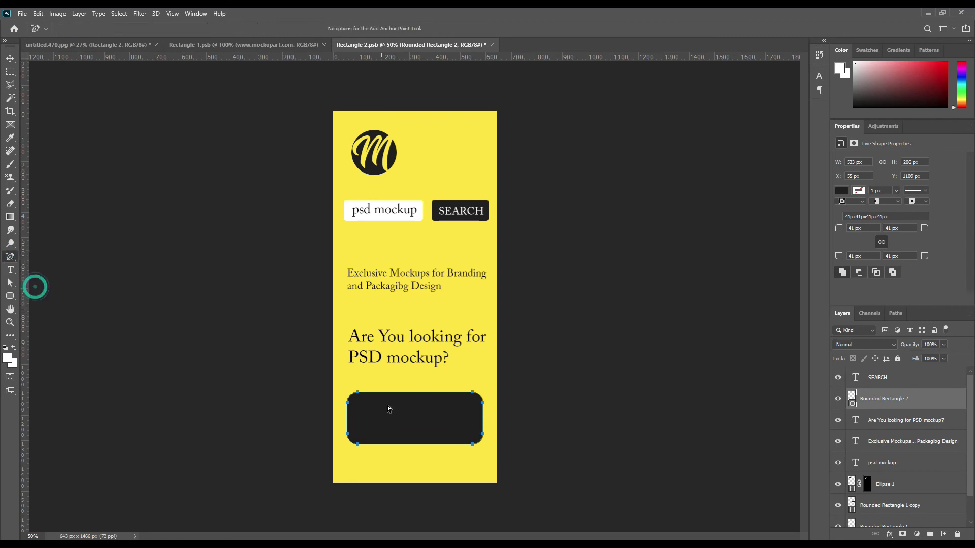
pyautogui.click(483, 442)
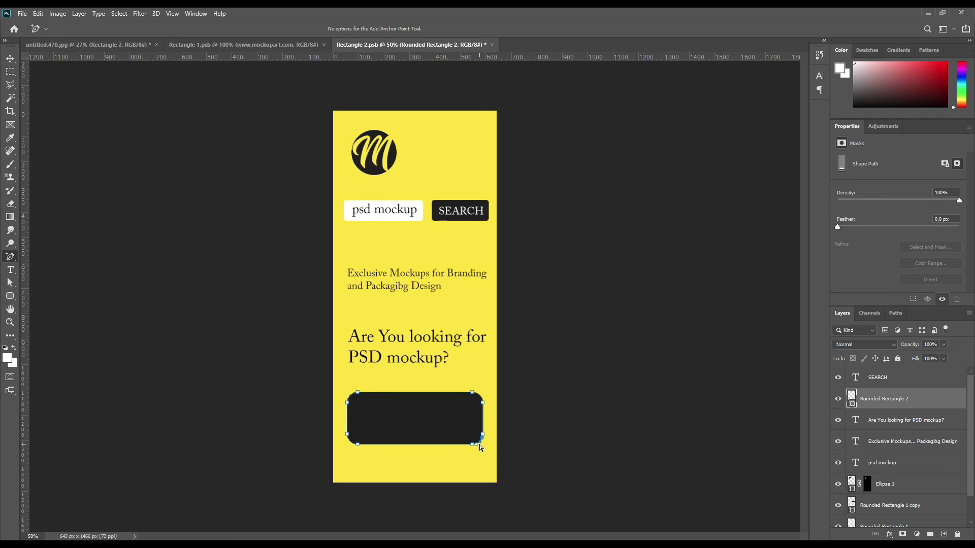
pyautogui.click(12, 259)
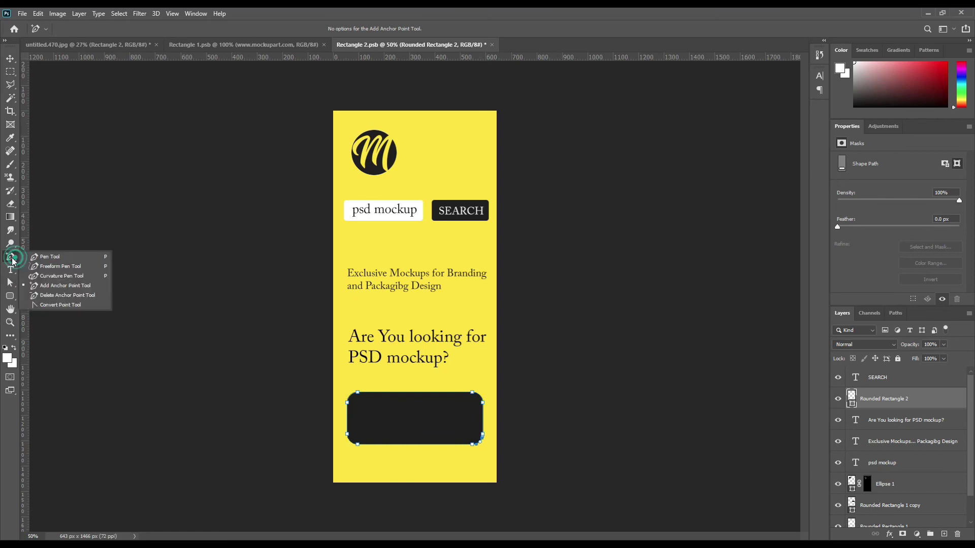
pyautogui.click(56, 305)
pyautogui.moveTo(484, 443); pyautogui.dragTo(484, 451)
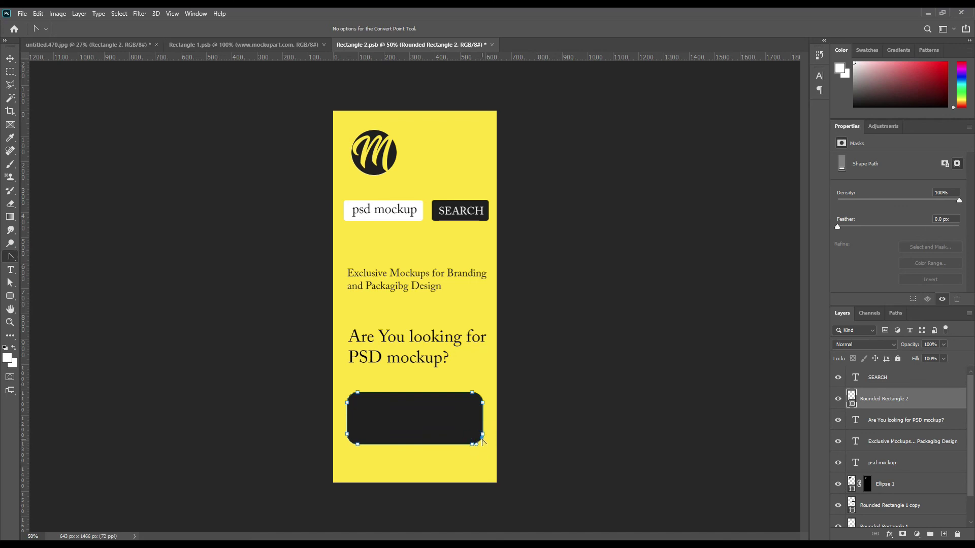
pyautogui.click(12, 259)
pyautogui.click(57, 305)
pyautogui.moveTo(483, 439); pyautogui.dragTo(486, 455)
# - Refine the pointed tail with extra anchor points on its edges so the dark shape forms a speech bubble
pyautogui.rightClick(10, 257)
pyautogui.click(58, 287)
pyautogui.click(487, 447)
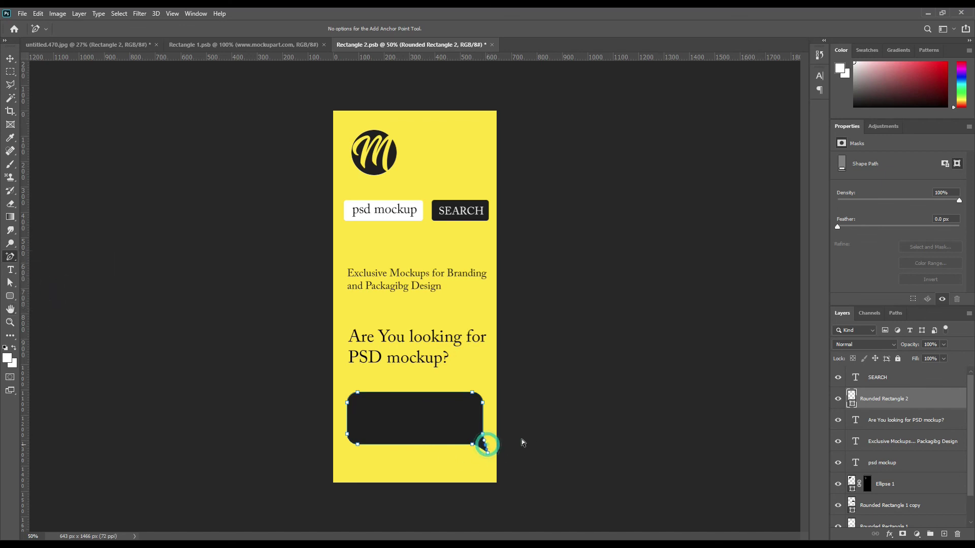
pyautogui.click(479, 448)
pyautogui.click(10, 58)
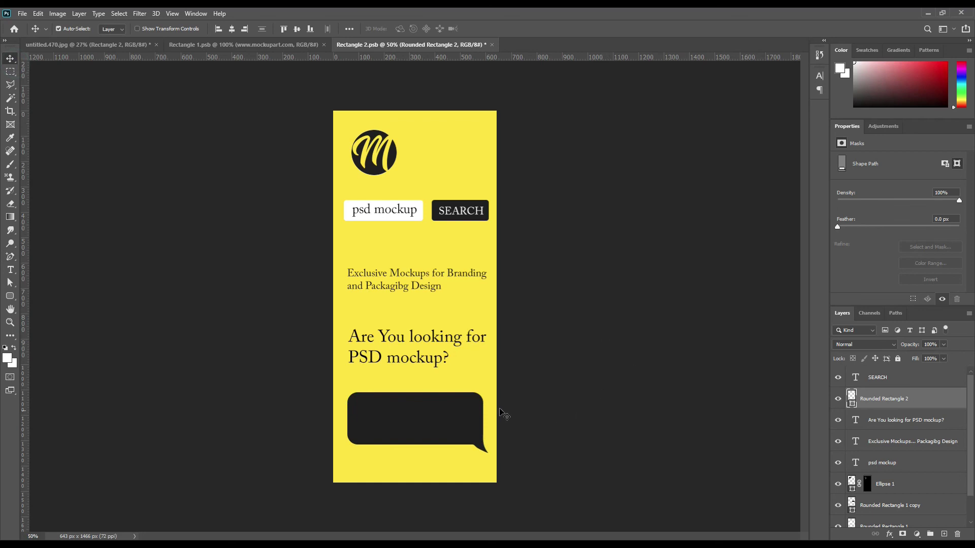
pyautogui.click(445, 414)
# - Add a white 41.4 pt text line reading "We found it!" just above the dark speech bubble
pyautogui.click(10, 269)
pyautogui.click(380, 381)
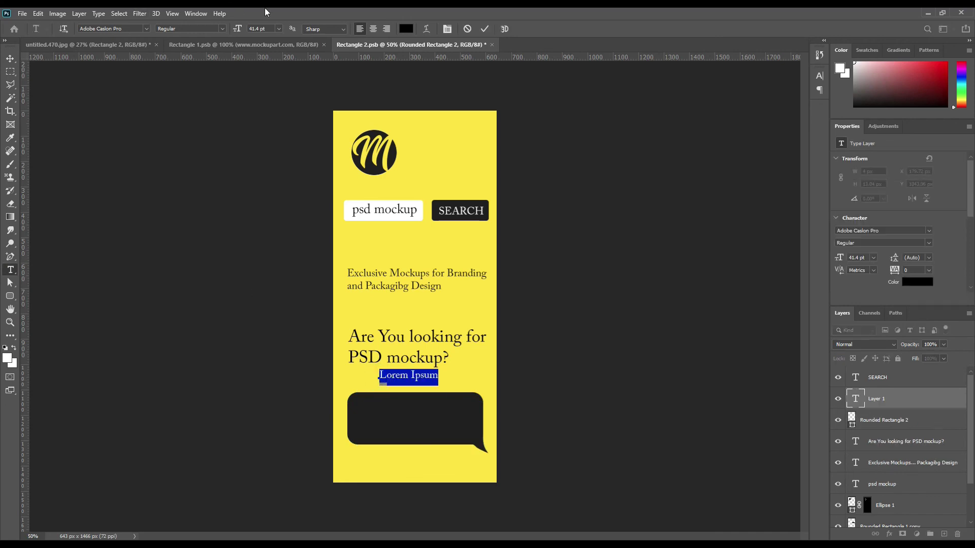
pyautogui.click(406, 29)
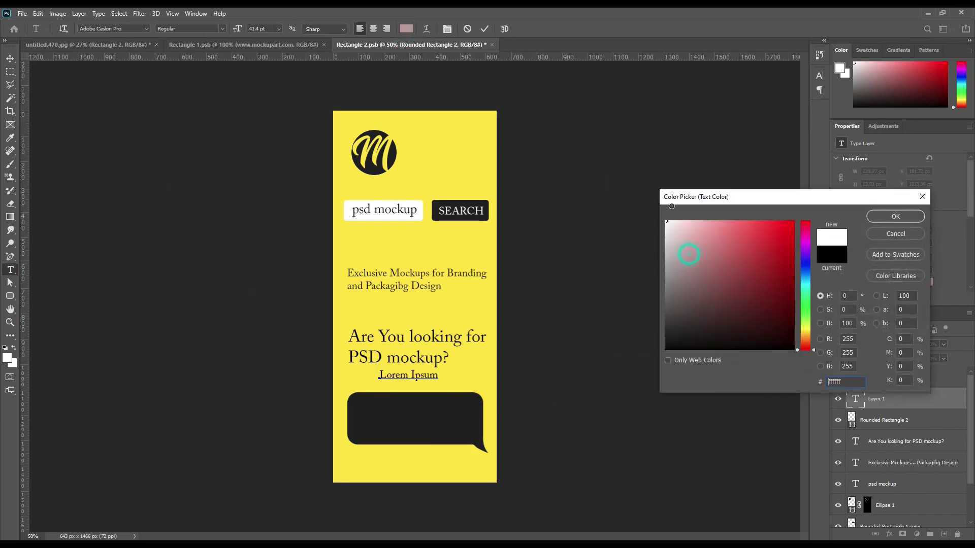
pyautogui.click(895, 217)
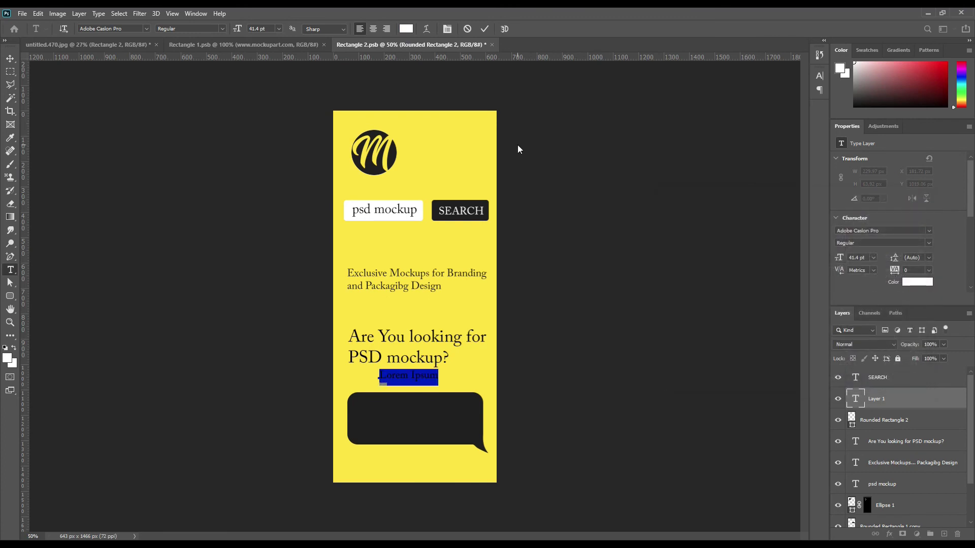
pyautogui.write('We found it!')
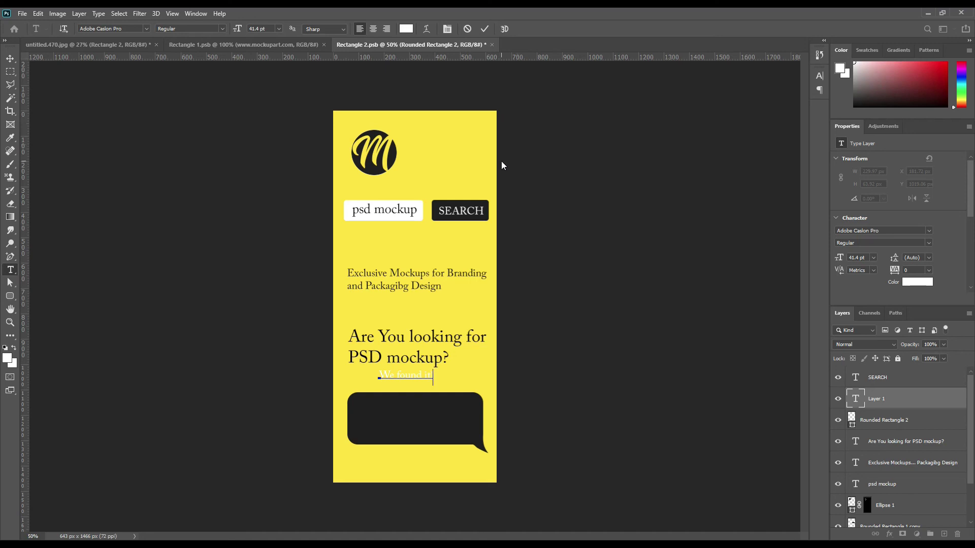
pyautogui.click(488, 36)
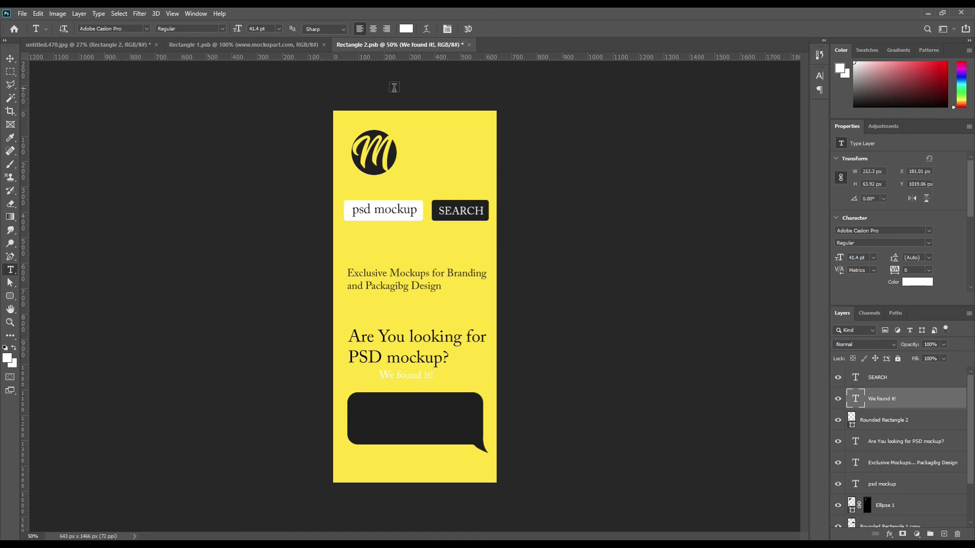
# - Make the "We found it!" text bold, move it into the speech bubble and scale it to about 159%
pyautogui.click(219, 28)
pyautogui.click(207, 72)
pyautogui.click(11, 57)
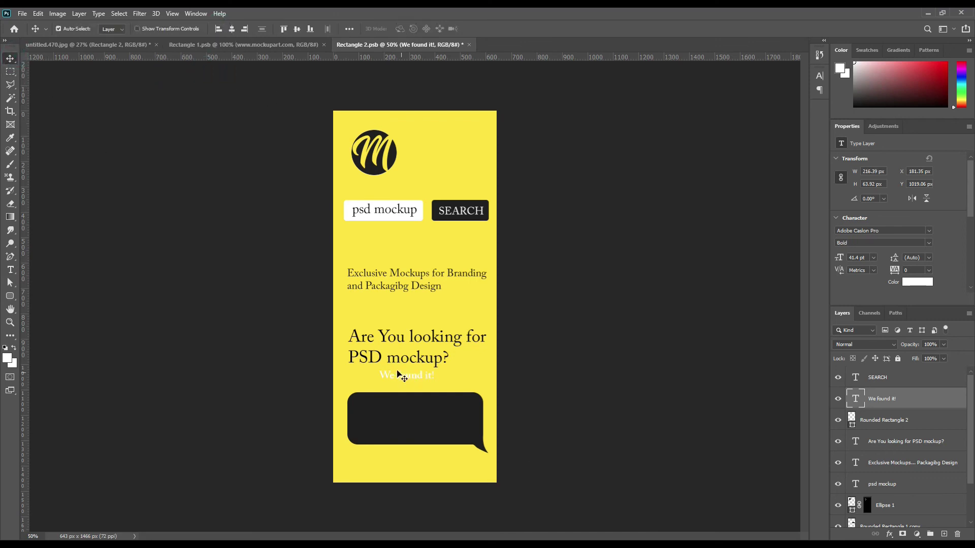
pyautogui.moveTo(405, 379); pyautogui.dragTo(445, 411)
pyautogui.hotkey('ctrl', 't')
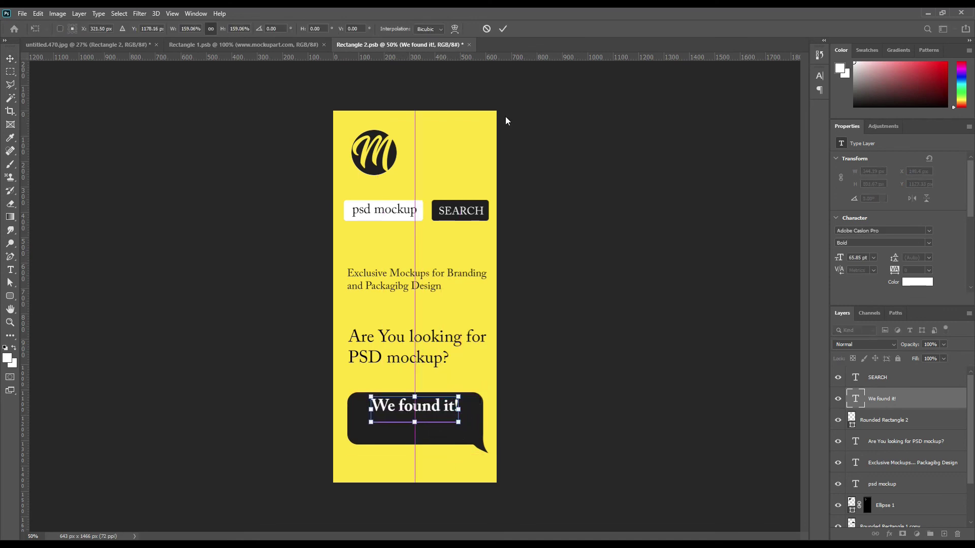
pyautogui.click(502, 28)
pyautogui.click(11, 268)
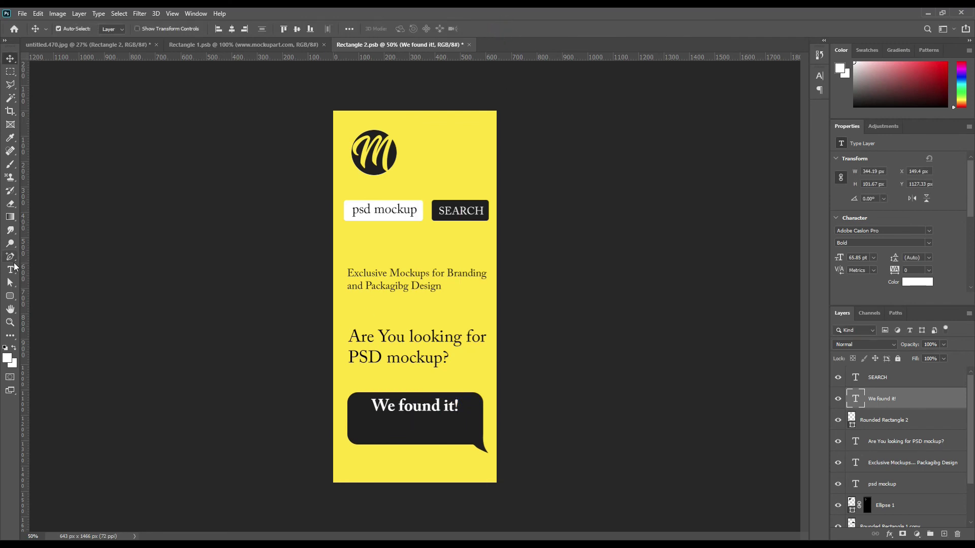
pyautogui.click(368, 427)
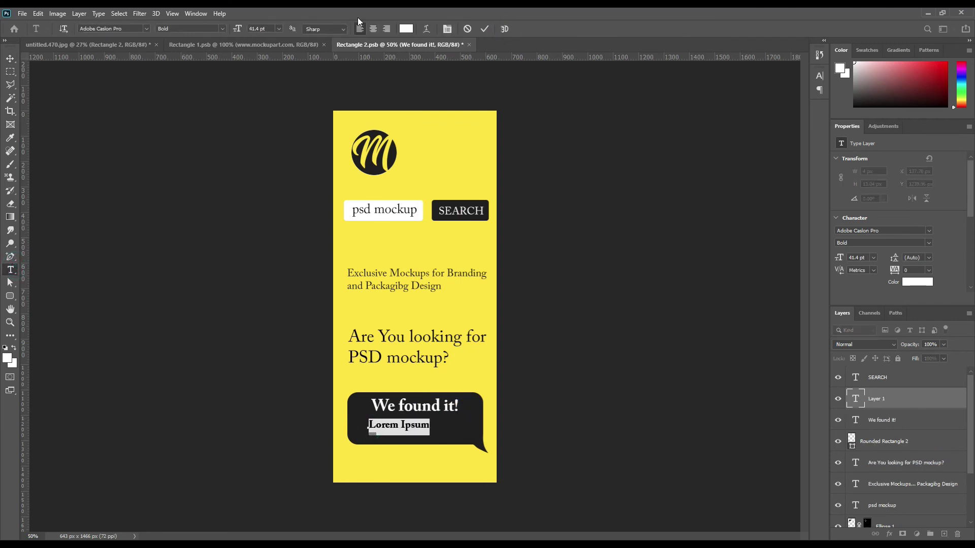
pyautogui.click(407, 29)
pyautogui.click(459, 306)
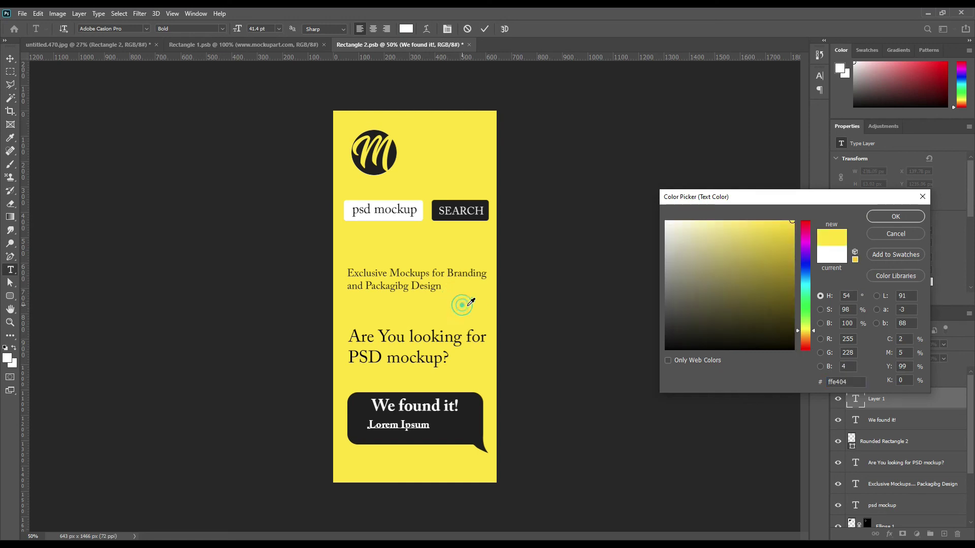
pyautogui.click(896, 216)
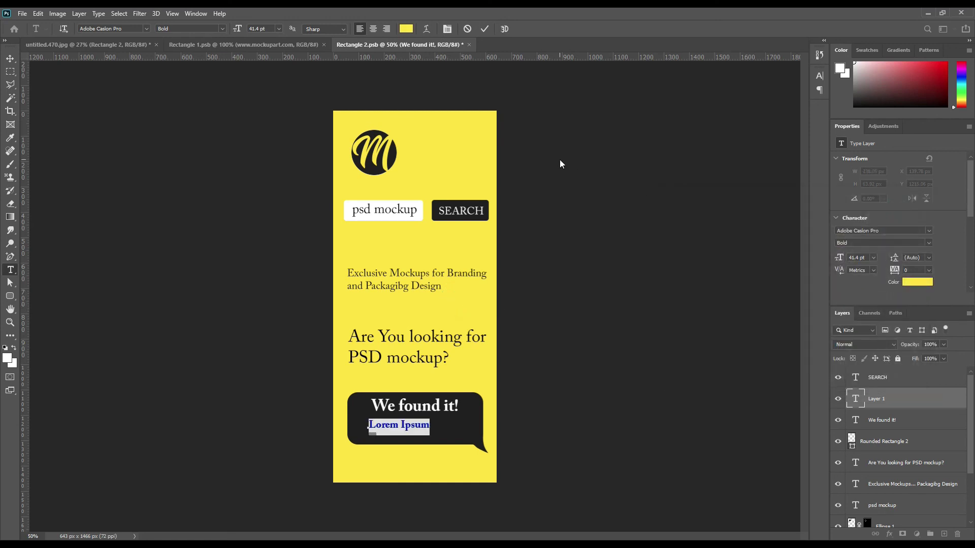
pyautogui.write('www.mockupart.com')
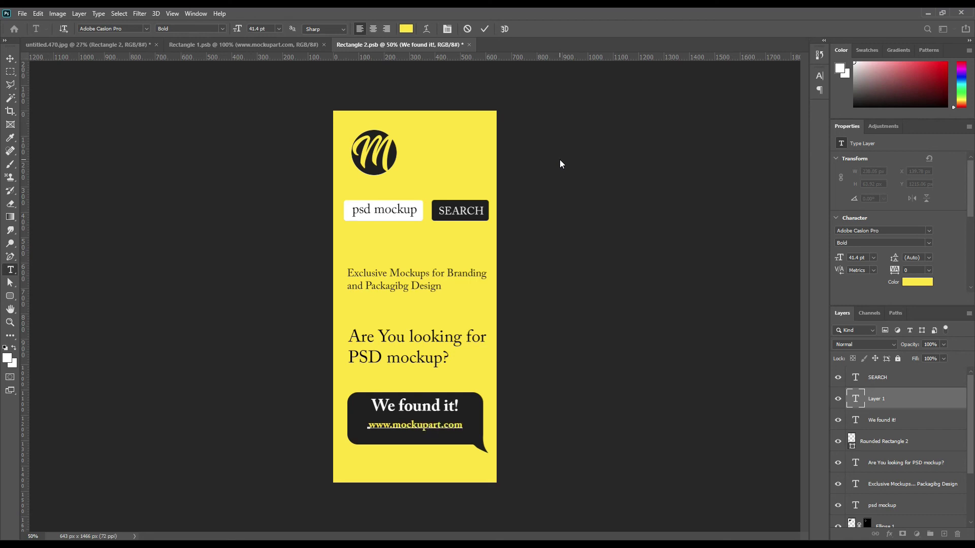
pyautogui.click(485, 29)
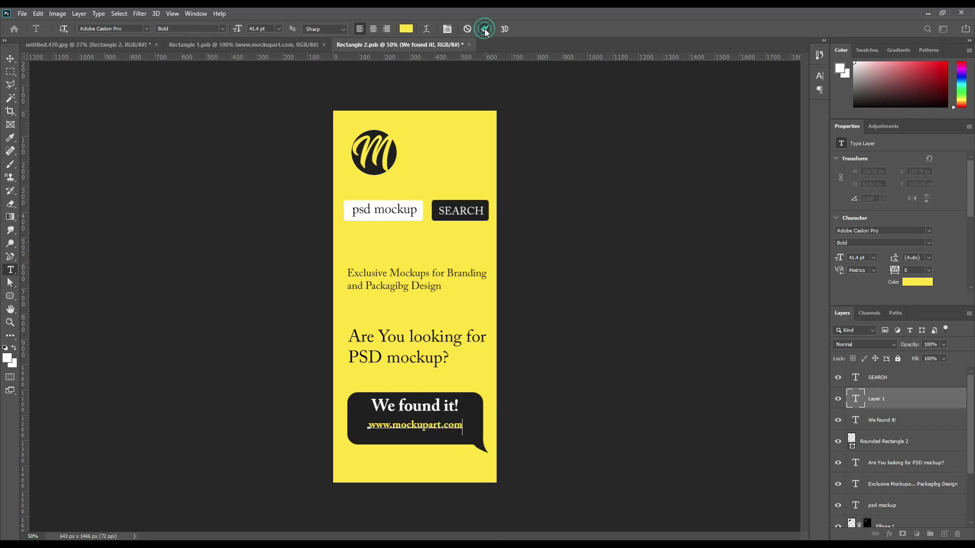
pyautogui.click(10, 59)
pyautogui.hotkey('ctrl', 't')
pyautogui.moveTo(463, 426); pyautogui.dragTo(507, 414)
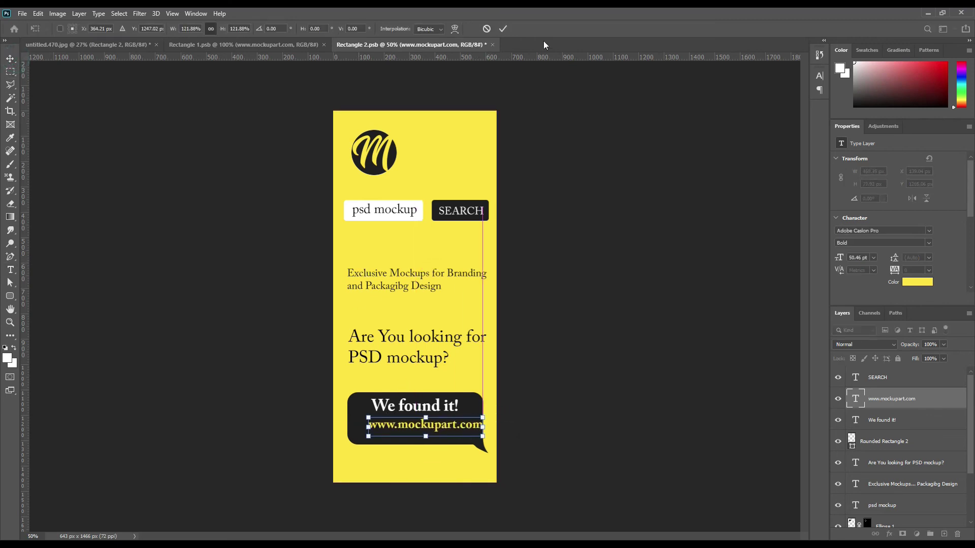
pyautogui.click(502, 29)
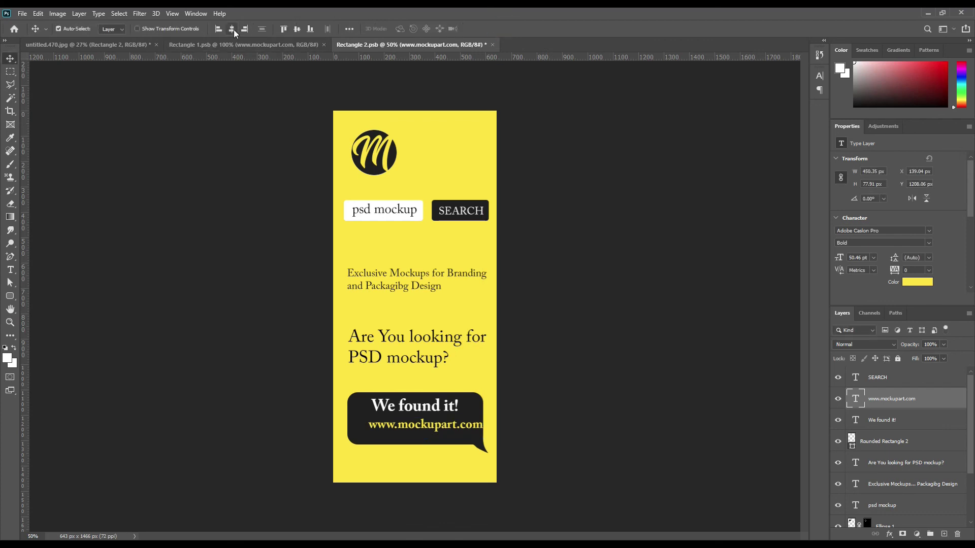
pyautogui.click(231, 29)
# - Centre the speech bubble shape and the "We found it!" text horizontally on the canvas
pyautogui.click(364, 404)
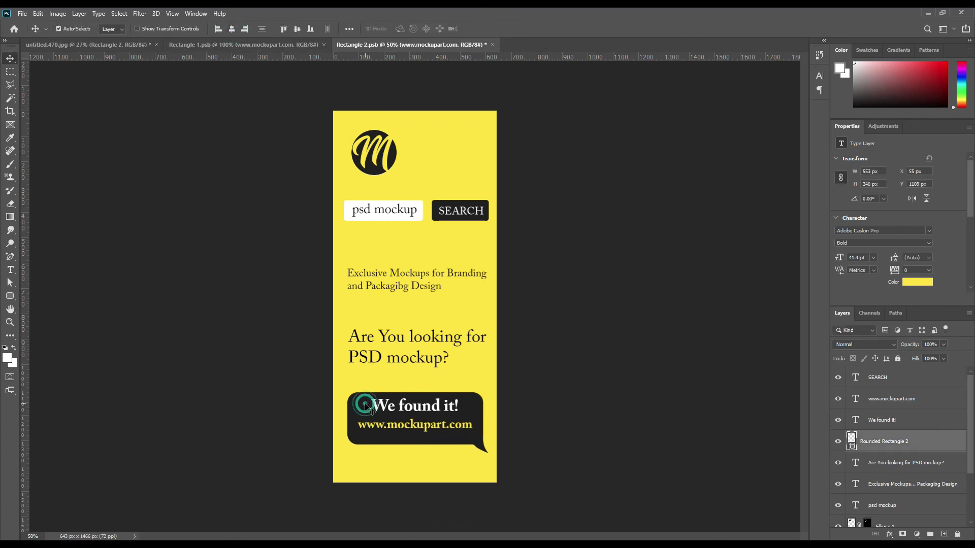
pyautogui.click(232, 29)
pyautogui.click(446, 405)
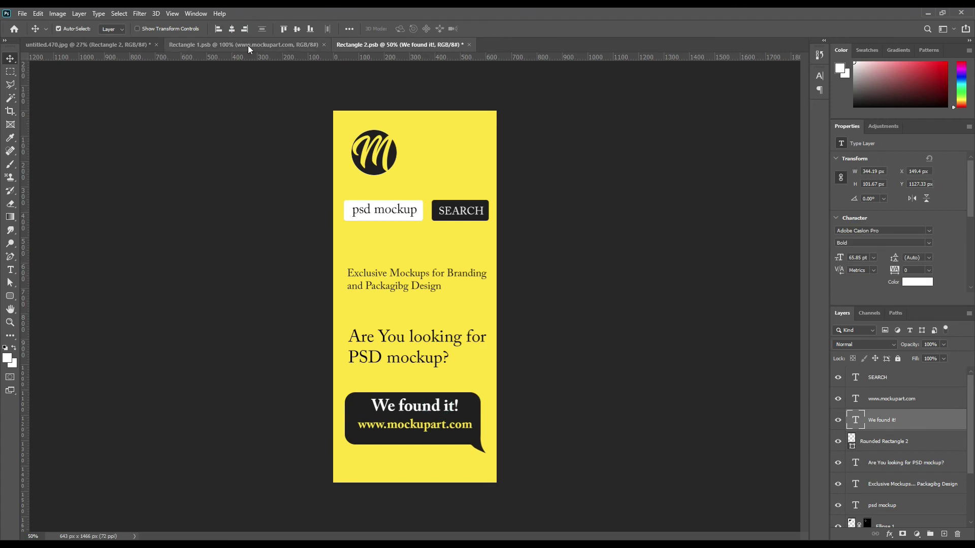
pyautogui.click(232, 29)
pyautogui.press('Down')
pyautogui.press('Down')
pyautogui.press('Down')
pyautogui.press('Down')
pyautogui.press('Down')
pyautogui.press('Down')
pyautogui.press('Down')
pyautogui.press('Down')
pyautogui.press('Down')
pyautogui.press('Down')
pyautogui.press('Down')
pyautogui.press('Down')
pyautogui.press('Down')
pyautogui.press('Down')
pyautogui.press('Down')
pyautogui.press('Down')
pyautogui.press('Down')
pyautogui.press('Down')
pyautogui.press('Down')
pyautogui.press('Down')
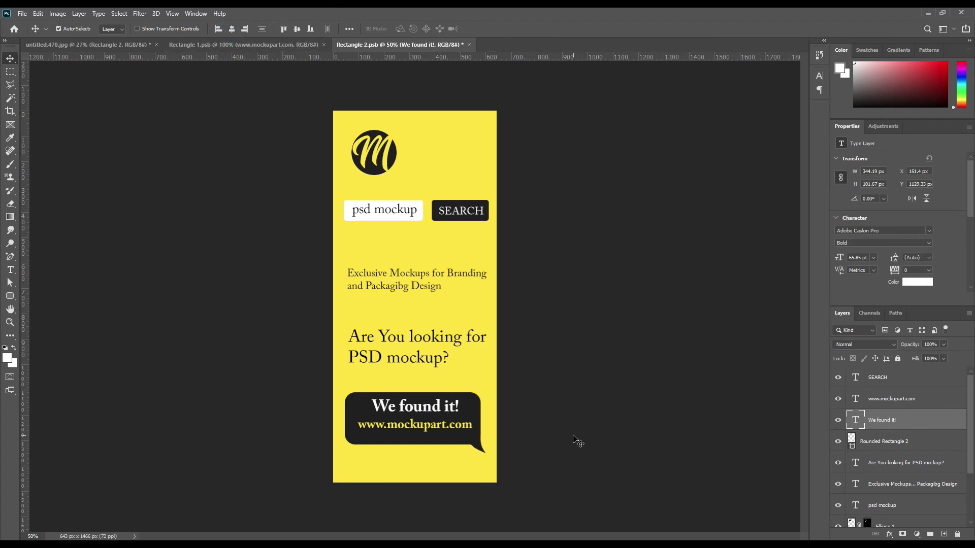
pyautogui.click(442, 431)
pyautogui.press('Down')
pyautogui.press('Down')
pyautogui.press('Down')
pyautogui.press('Down')
pyautogui.press('Down')
pyautogui.press('Down')
pyautogui.press('Down')
pyautogui.press('Down')
pyautogui.press('Down')
pyautogui.press('Down')
# - Set the "Are You looking for PSD mockup?" headline to Bold and centre it horizontally on the canvas
pyautogui.click(442, 338)
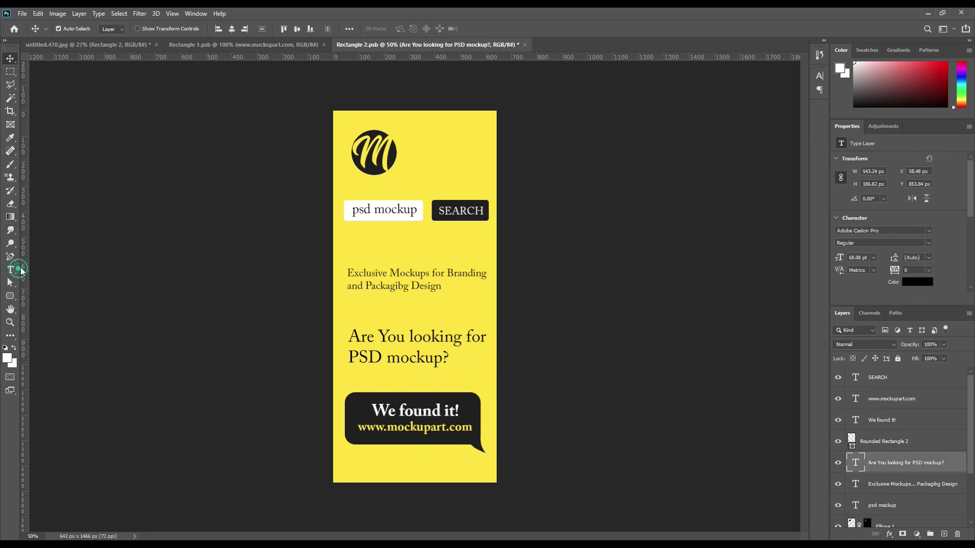
pyautogui.click(16, 272)
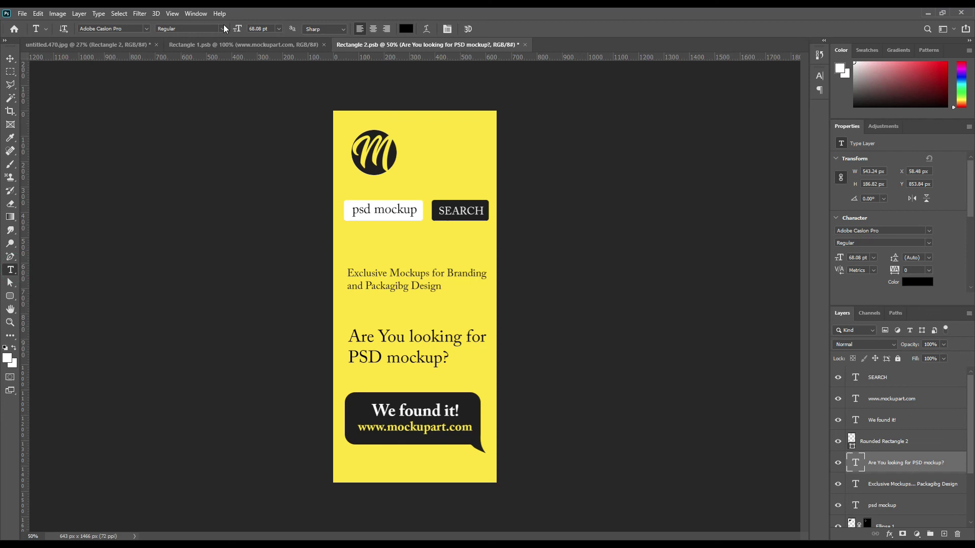
pyautogui.click(222, 29)
pyautogui.click(213, 72)
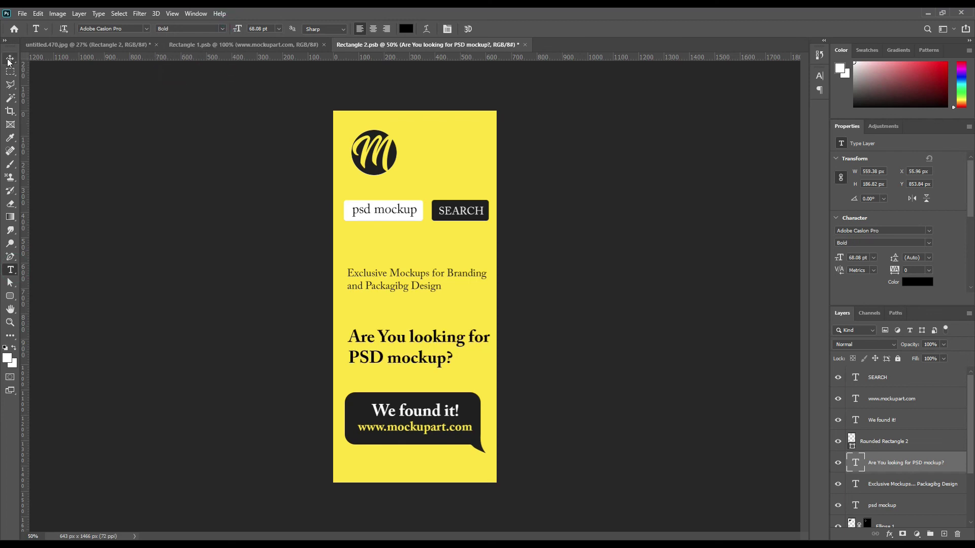
pyautogui.press('v')
pyautogui.click(232, 29)
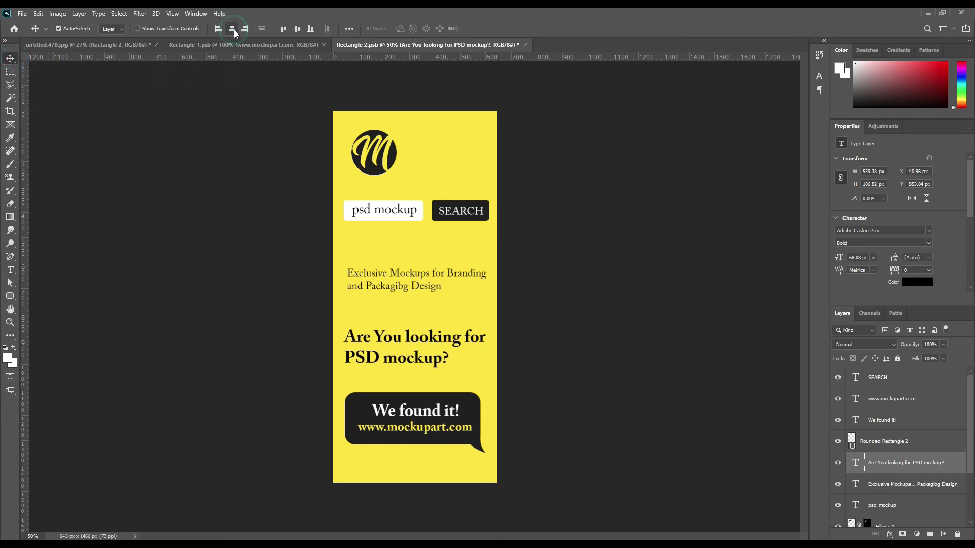
# - Centre the "Exclusive Mockups for Branding" text horizontally on the canvas and deselect it
pyautogui.click(441, 275)
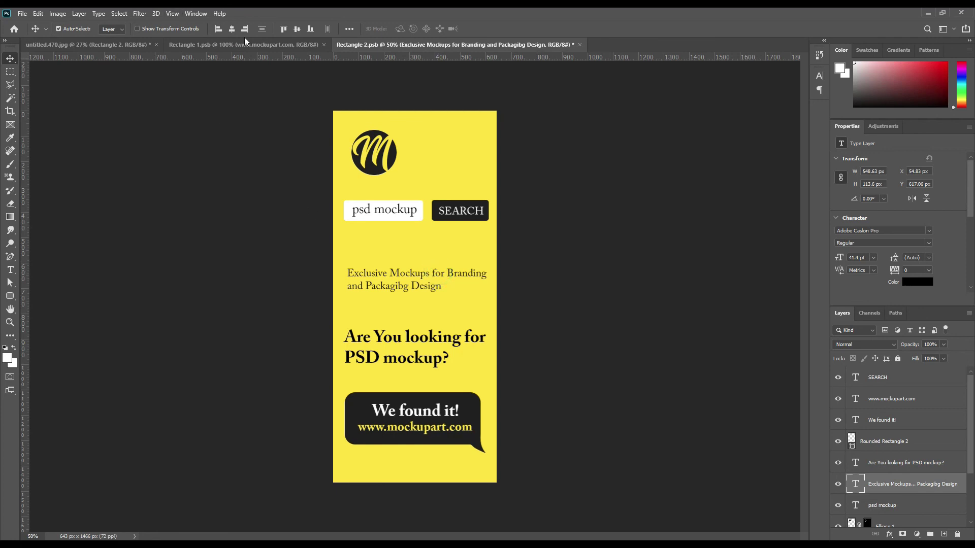
pyautogui.click(232, 29)
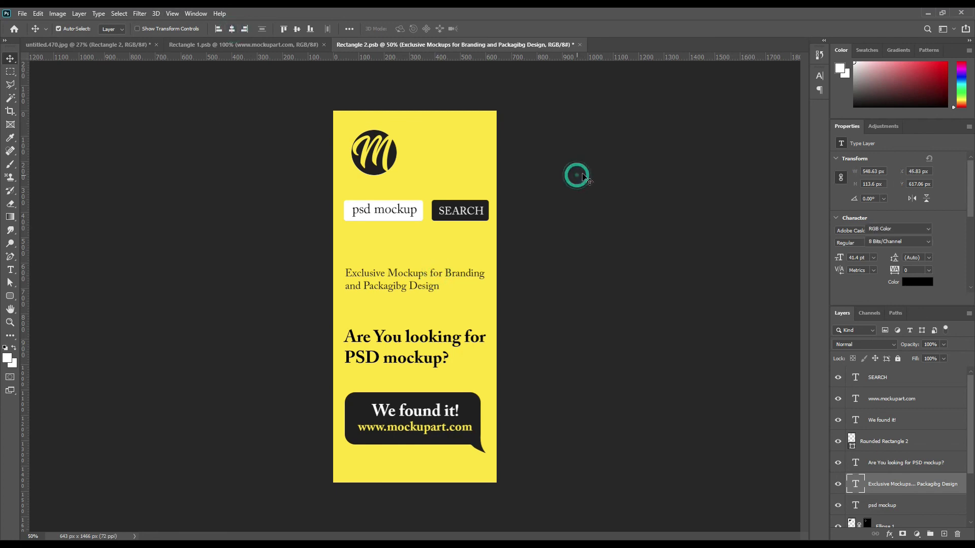
pyautogui.click(583, 176)
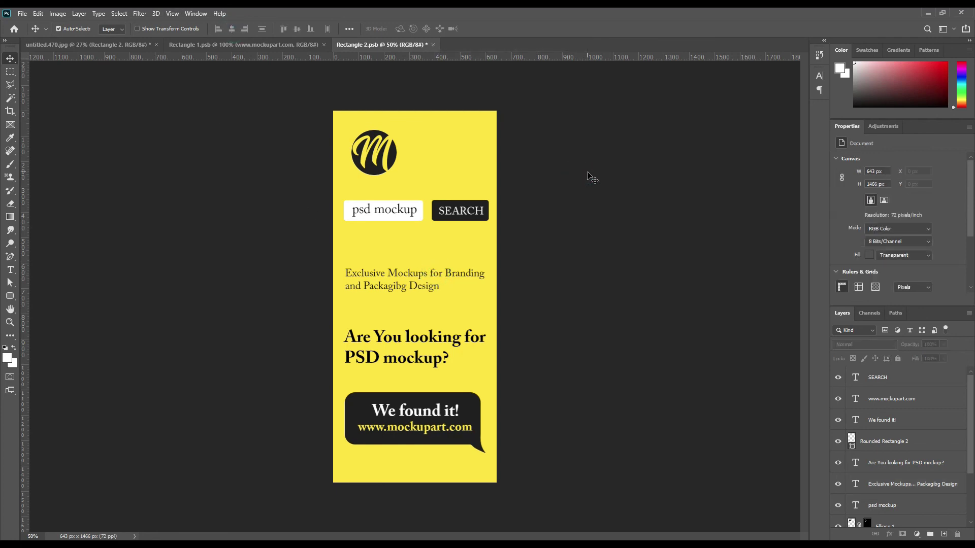
# - Save the finished Rectangle 2.psb screen design and return to the untitled.470.jpg kiosk document
pyautogui.click(22, 14)
pyautogui.click(66, 129)
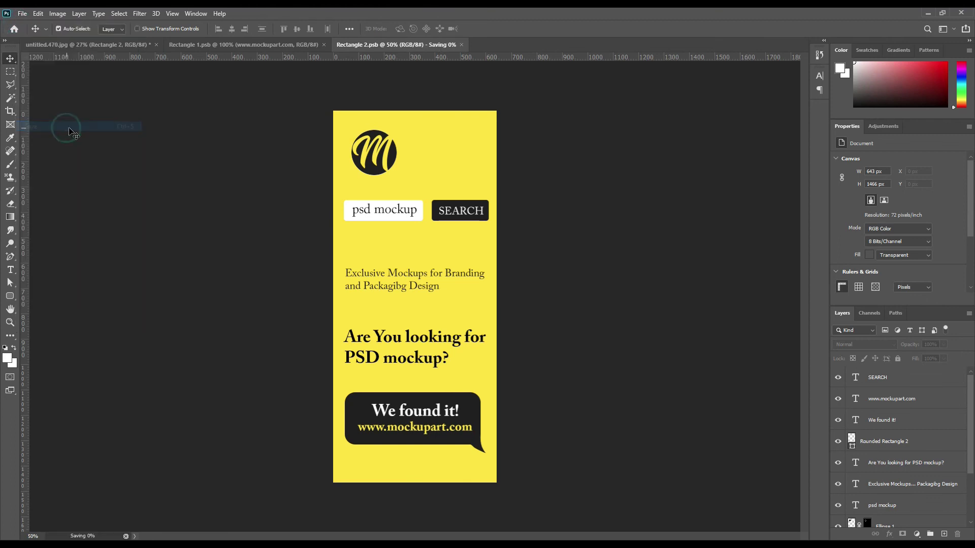
pyautogui.click(130, 45)
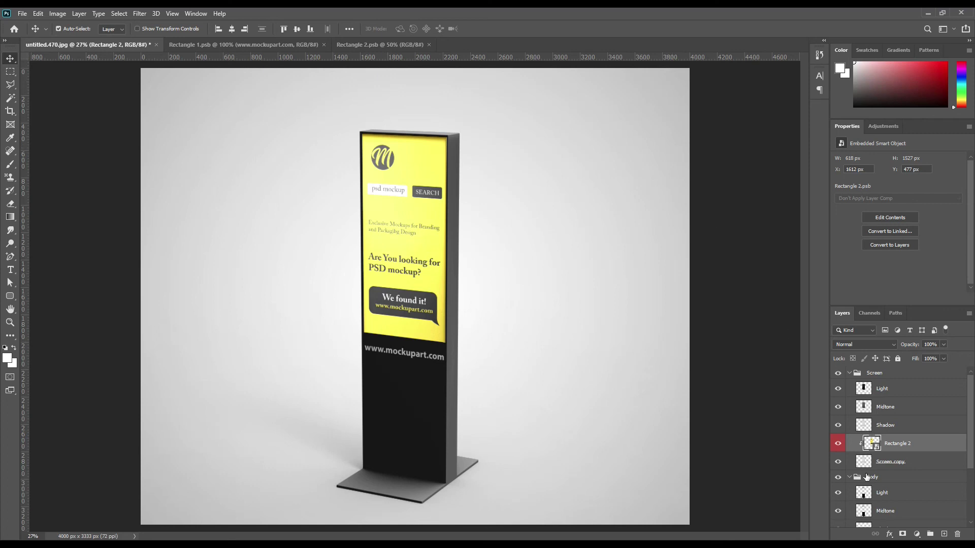
# - Collapse the Screen and Body groups and add a Solid Color fill layer above Background in #ffff50 sampled from the kiosk screen
pyautogui.click(850, 374)
pyautogui.click(850, 387)
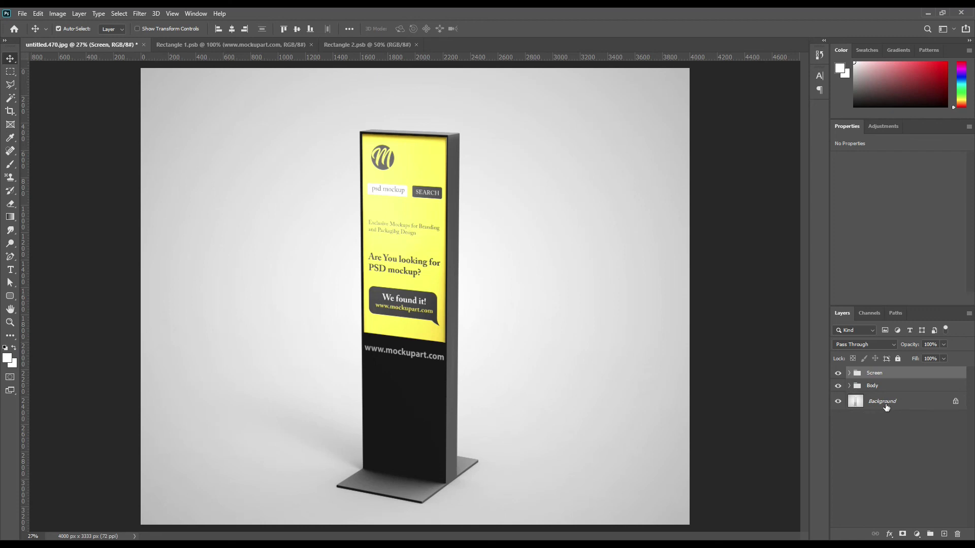
pyautogui.click(888, 408)
pyautogui.click(916, 535)
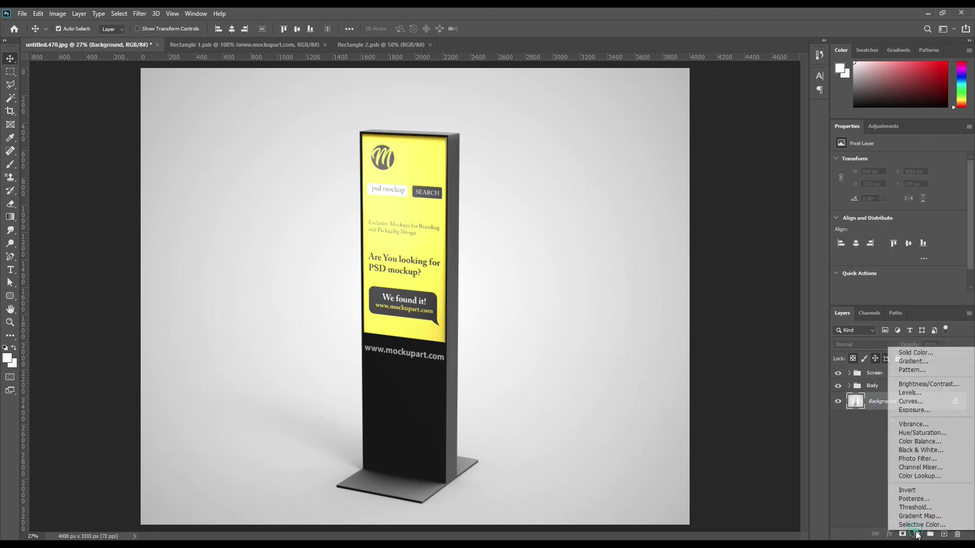
pyautogui.click(914, 353)
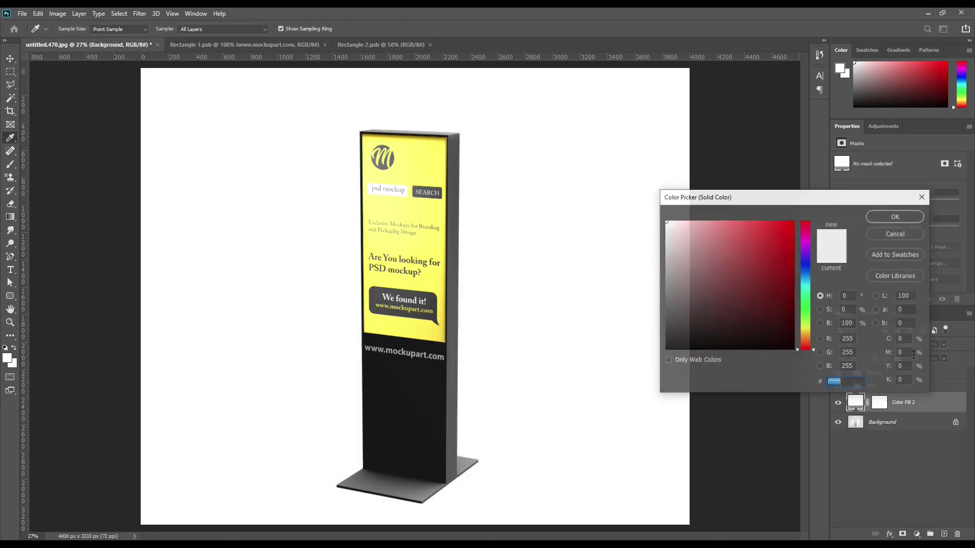
pyautogui.click(416, 215)
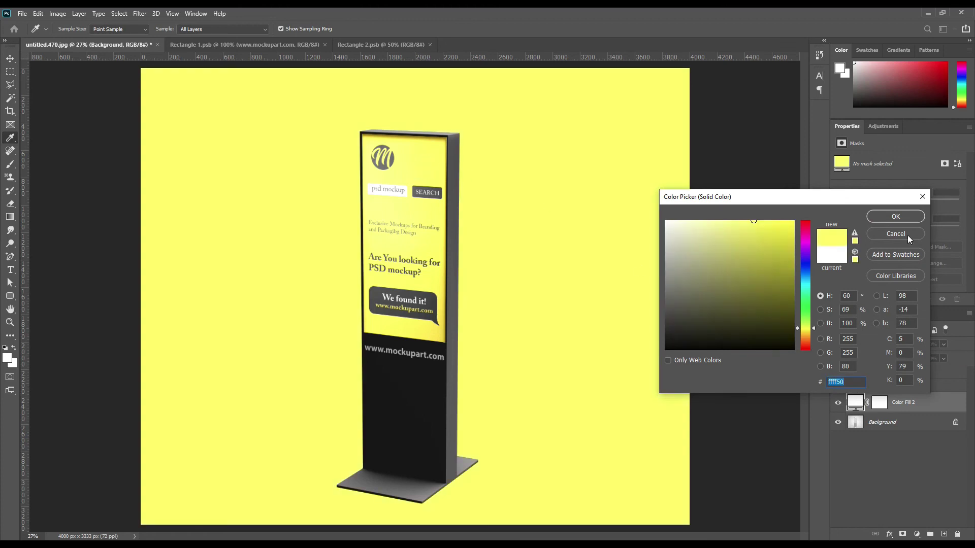
pyautogui.click(897, 217)
# - Set the yellow background fill layer's blend mode to Linear Burn and give the layer a red colour label
pyautogui.click(883, 343)
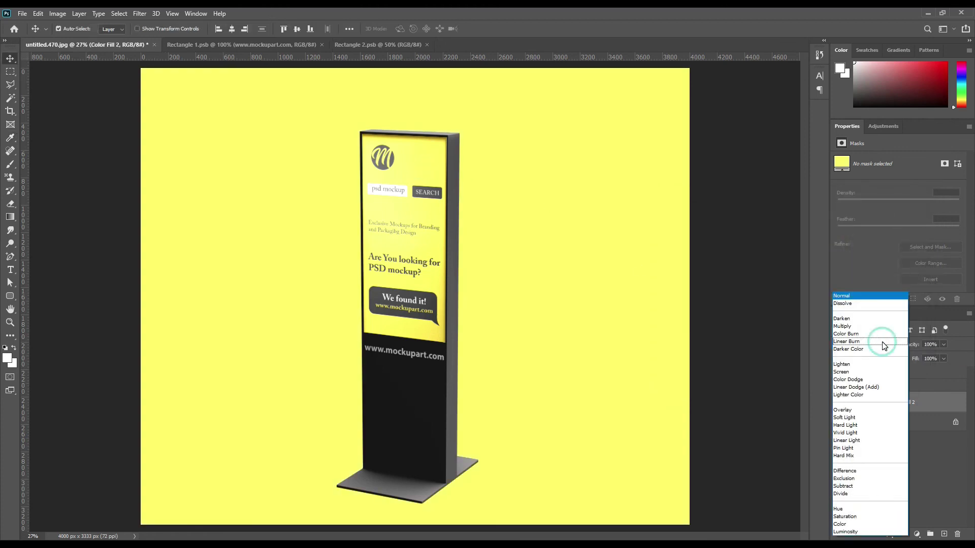
pyautogui.click(861, 343)
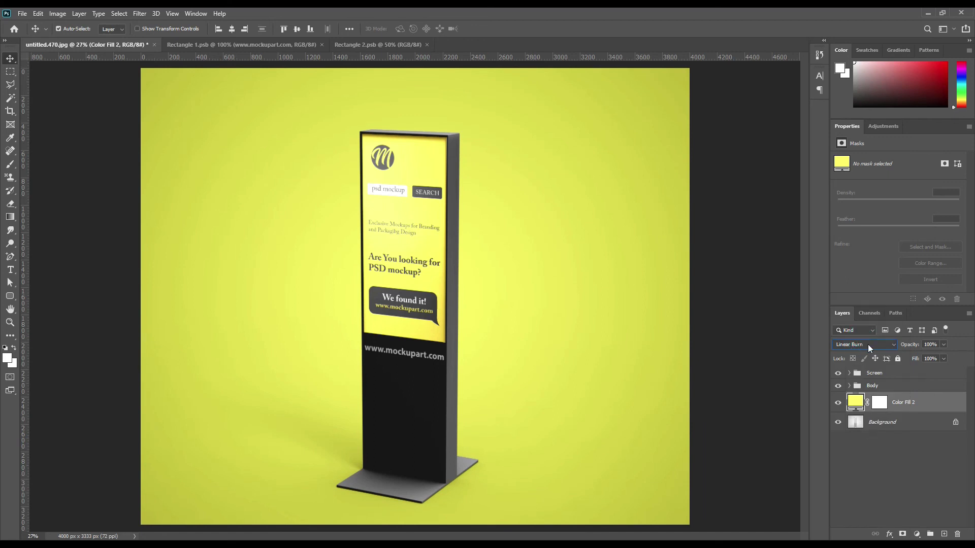
pyautogui.rightClick(933, 406)
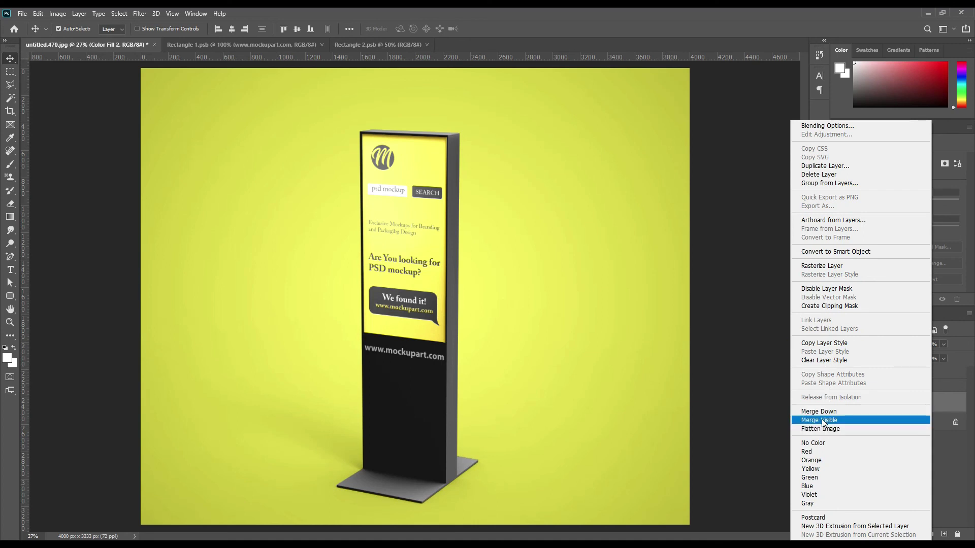
pyautogui.click(825, 452)
pyautogui.click(896, 458)
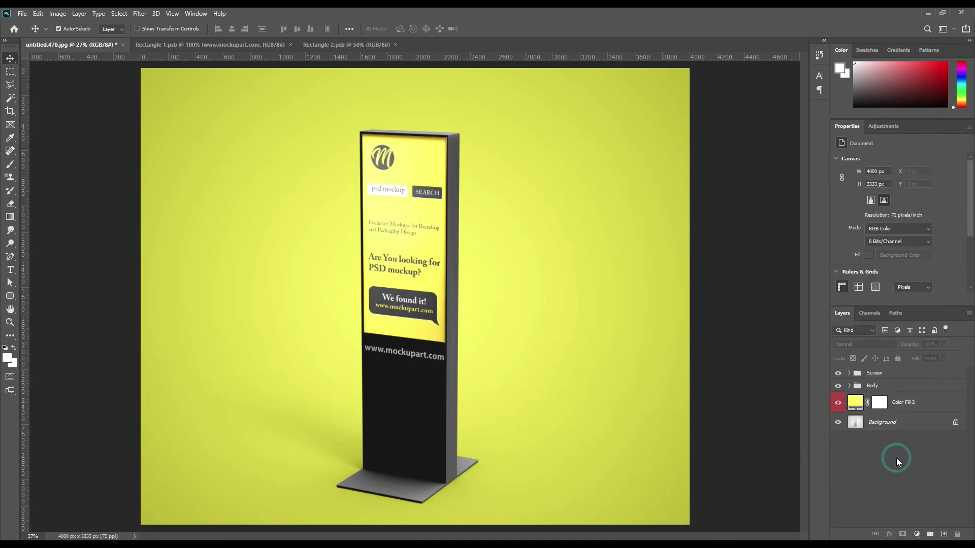